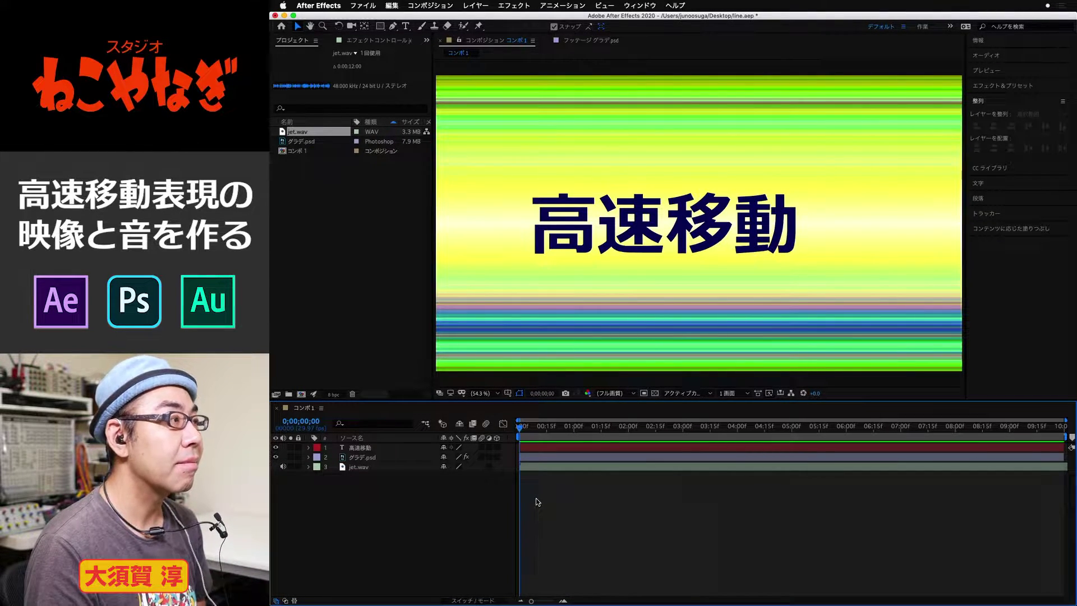
Play, then stop, a preview of the finished 高速移動 streak animation.
key(space)
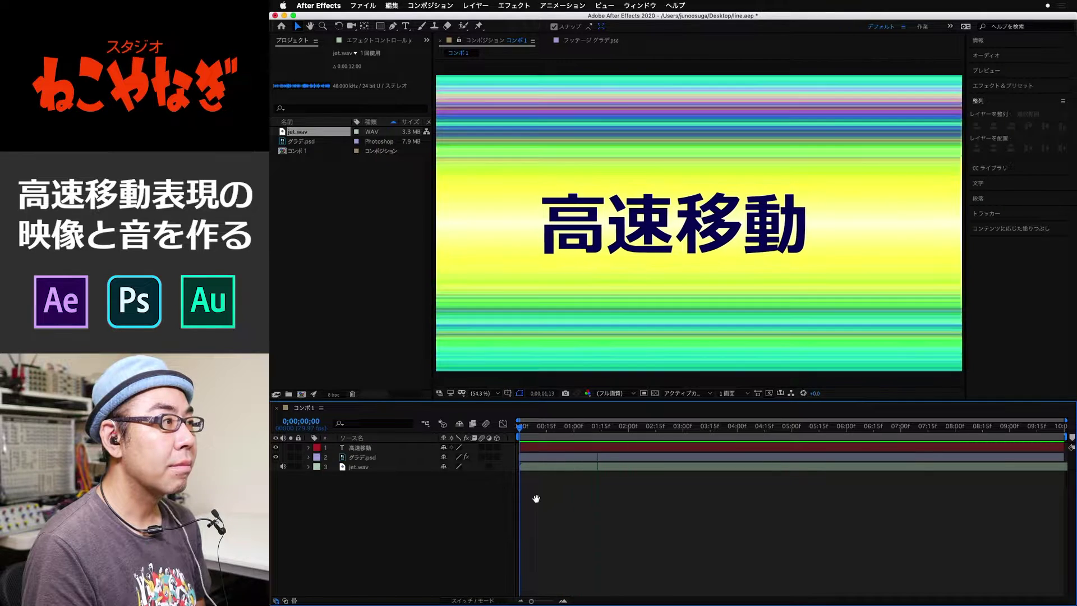
key(space)
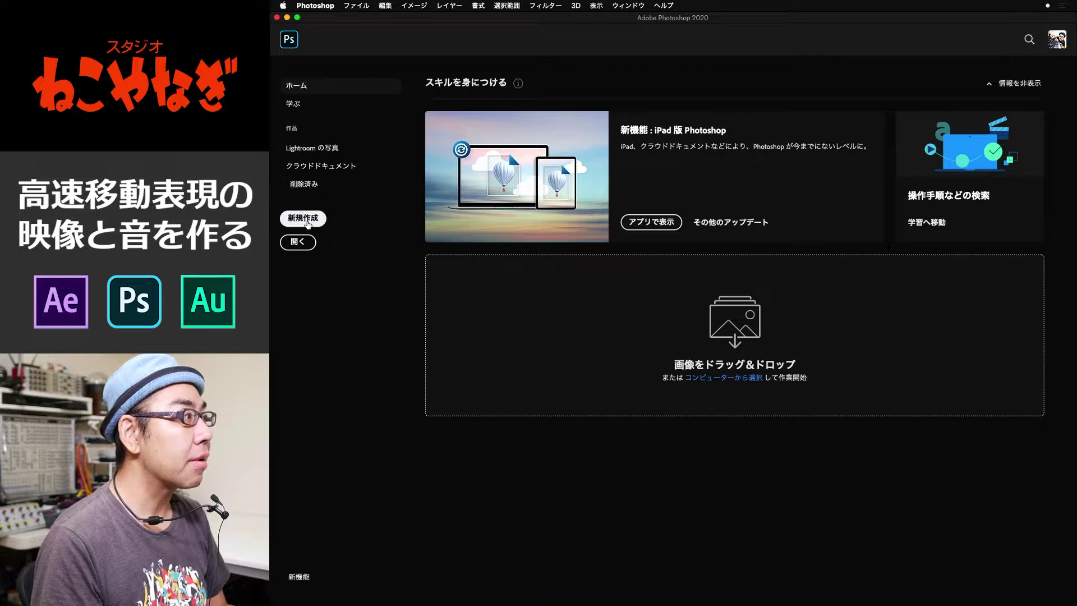
Create a new transparent 1920×1080 document from the カスタム preset.
click(306, 220)
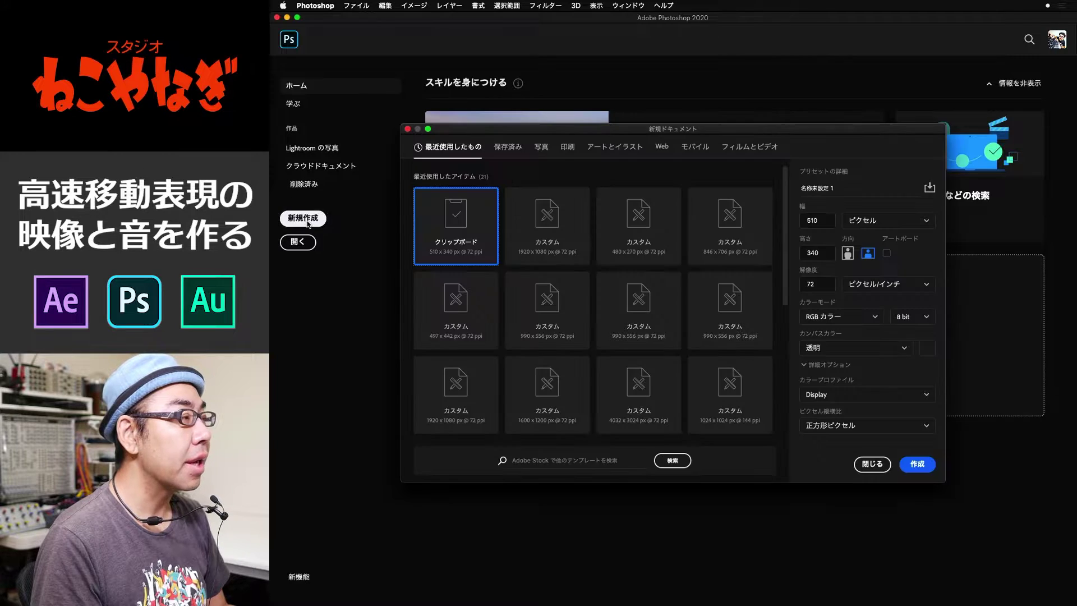
click(549, 232)
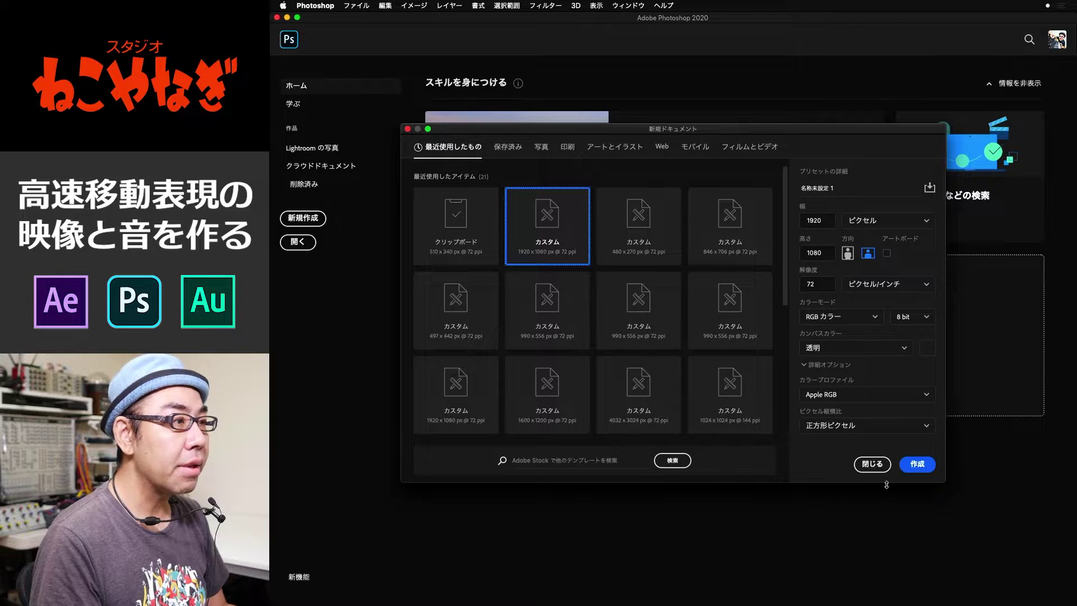
click(920, 464)
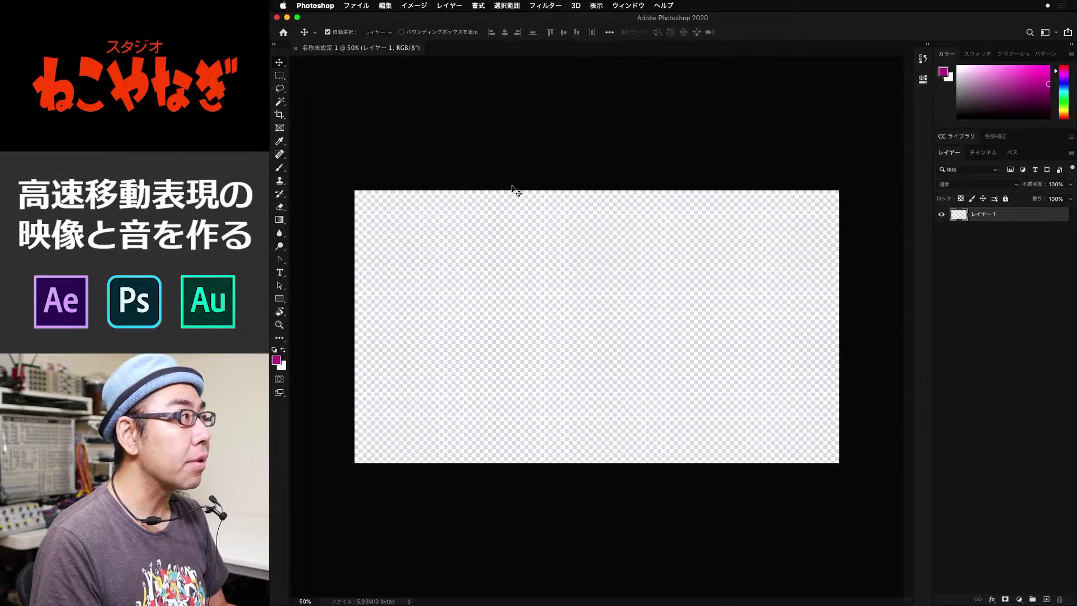
Add a グラデーション fill layer (グラデーション 1) and open its gradient in the Gradient Editor.
click(445, 7)
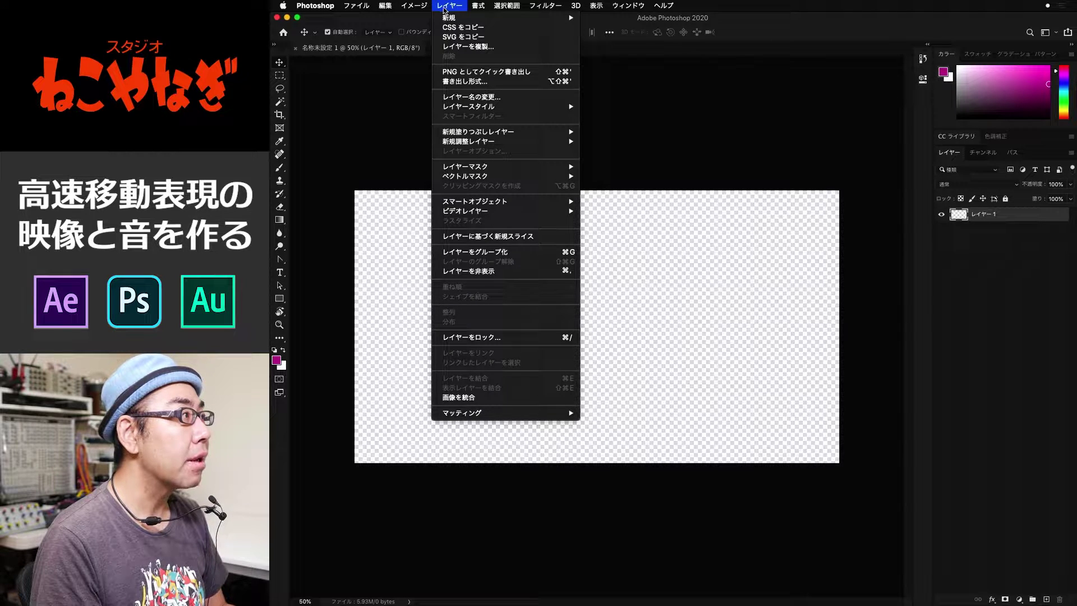
mouse_move(466, 133)
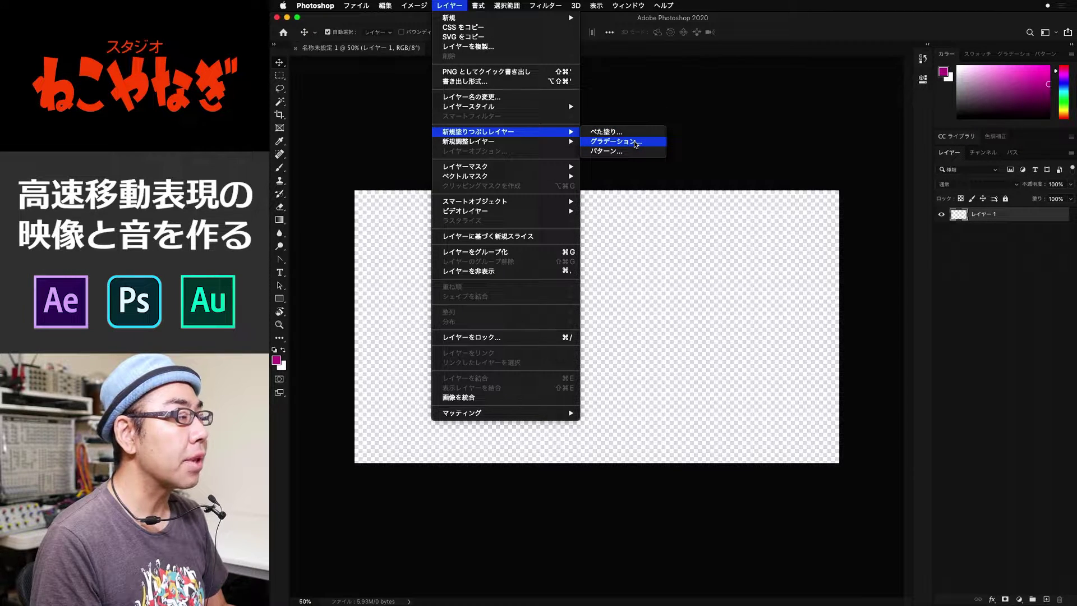
click(635, 142)
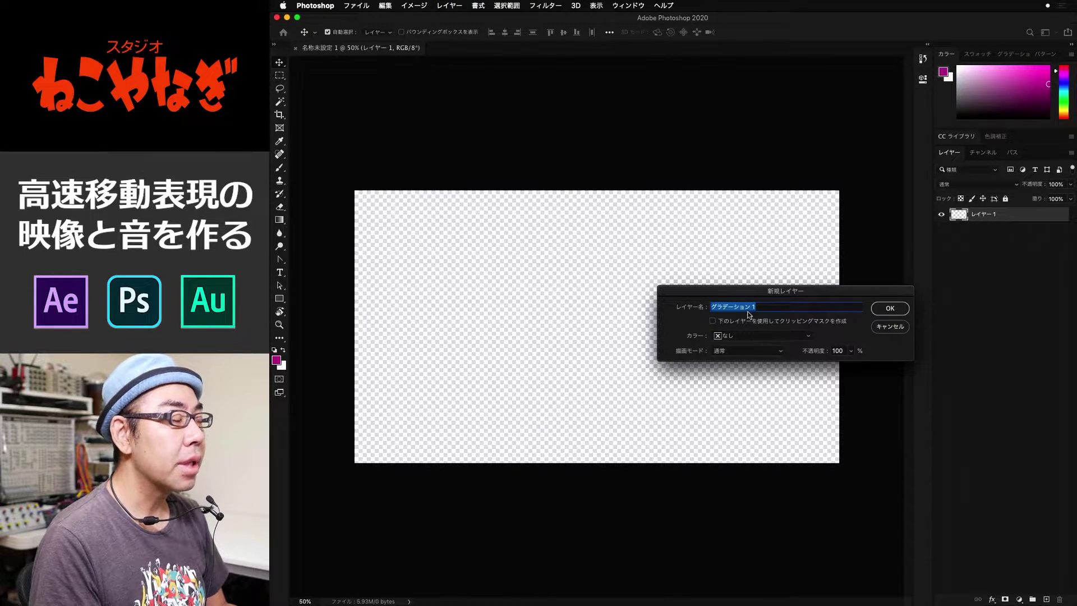
click(887, 309)
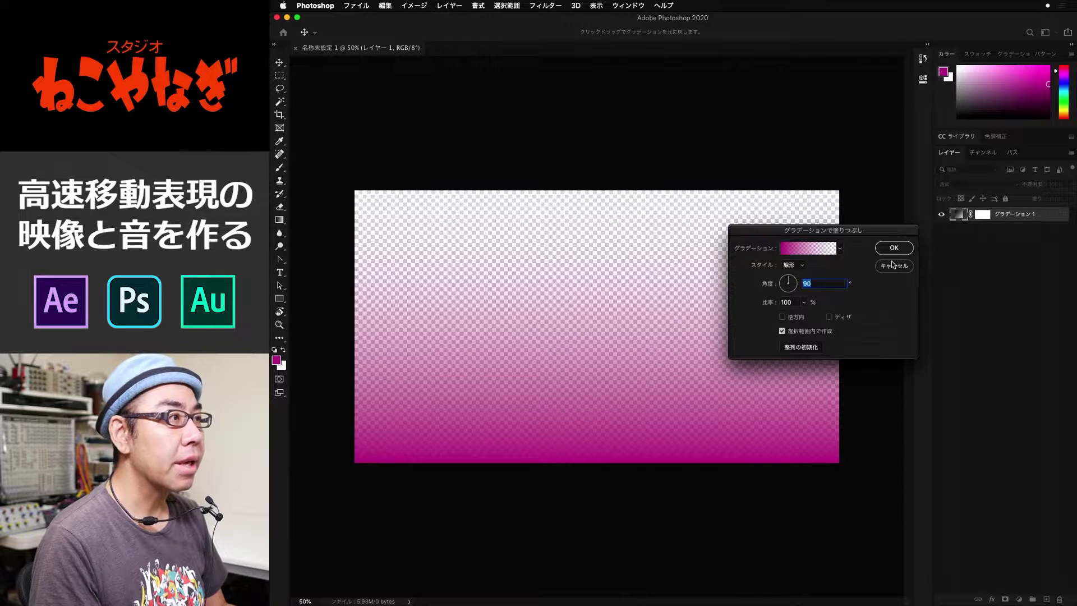
mouse_move(858, 230)
mouse_down()
mouse_move(793, 224)
mouse_move(787, 260)
mouse_up()
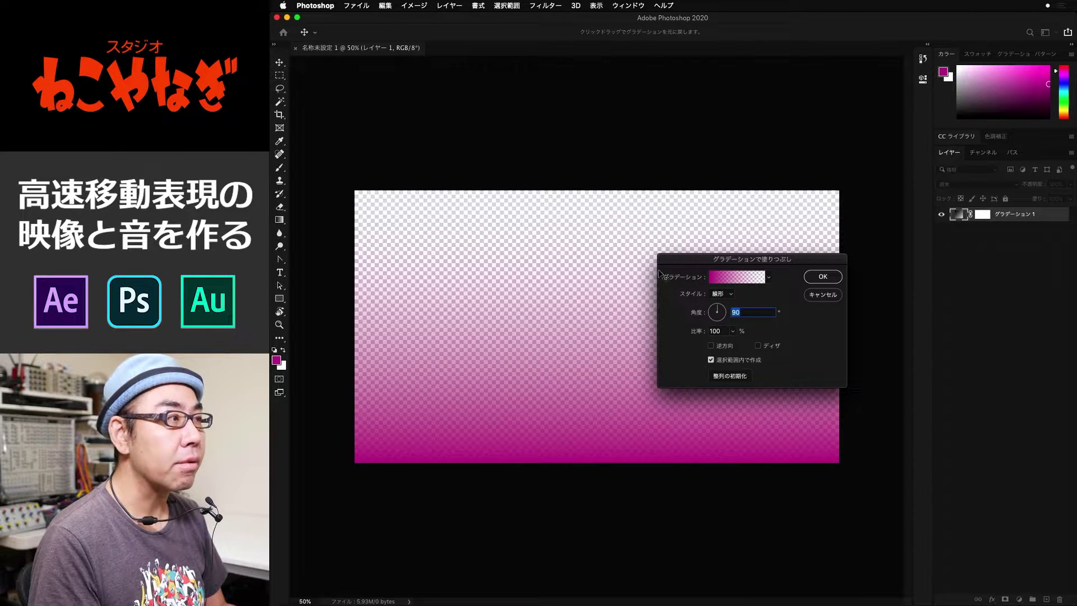
click(729, 278)
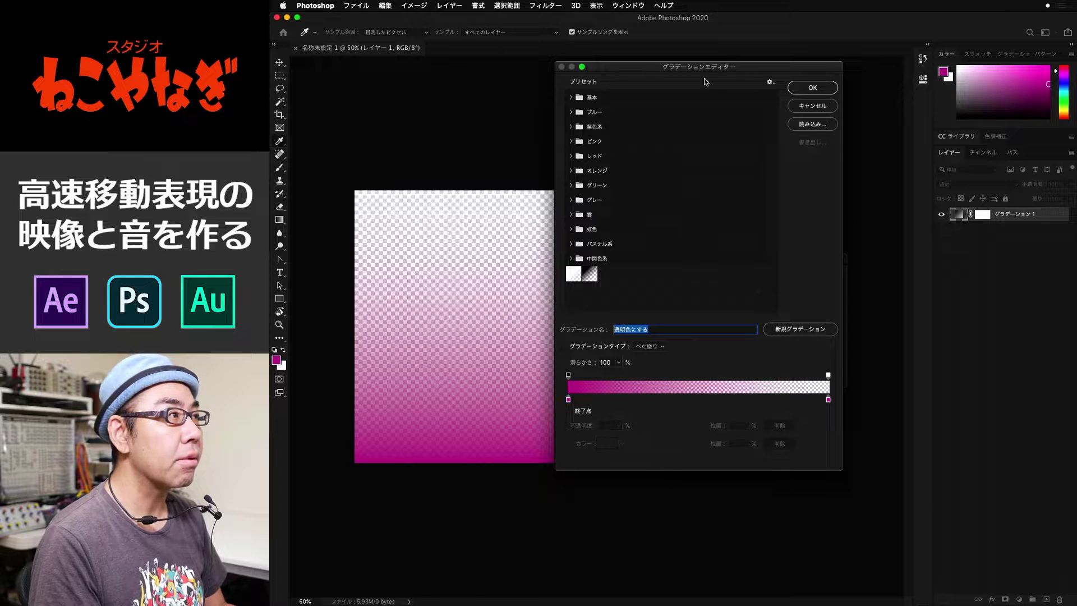
Switch the gradient type to ノイズ and raise its roughness (粗さ) to 100.
drag(705, 69, 602, 116)
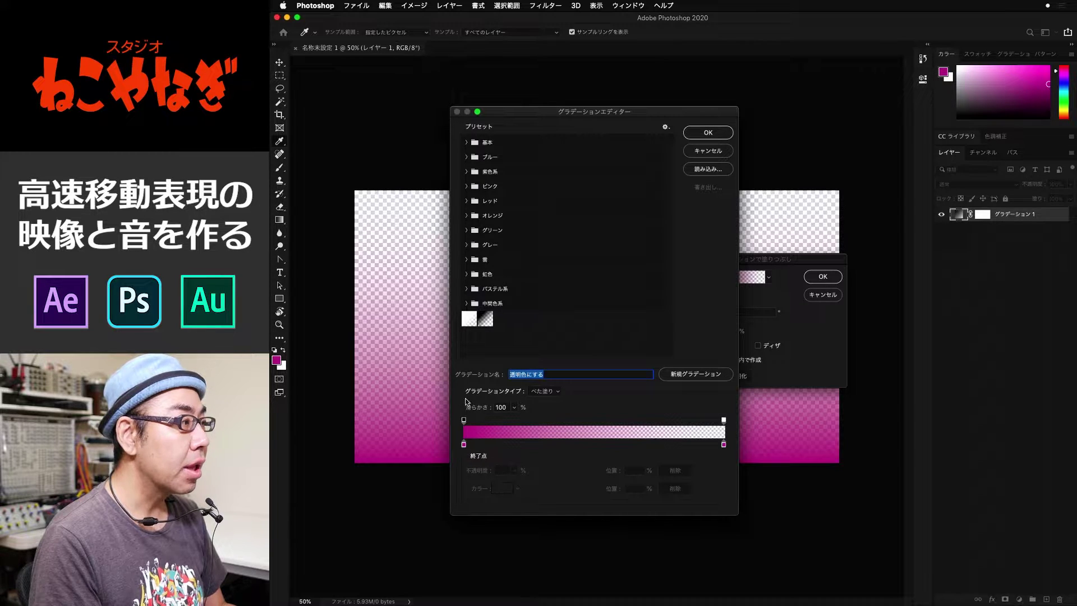
click(552, 395)
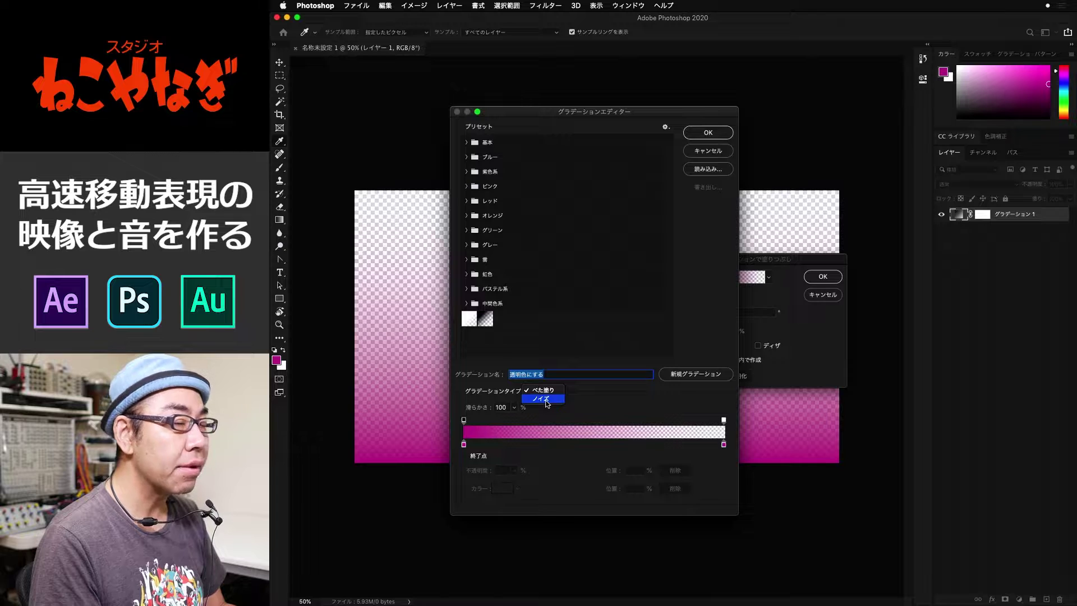
click(547, 404)
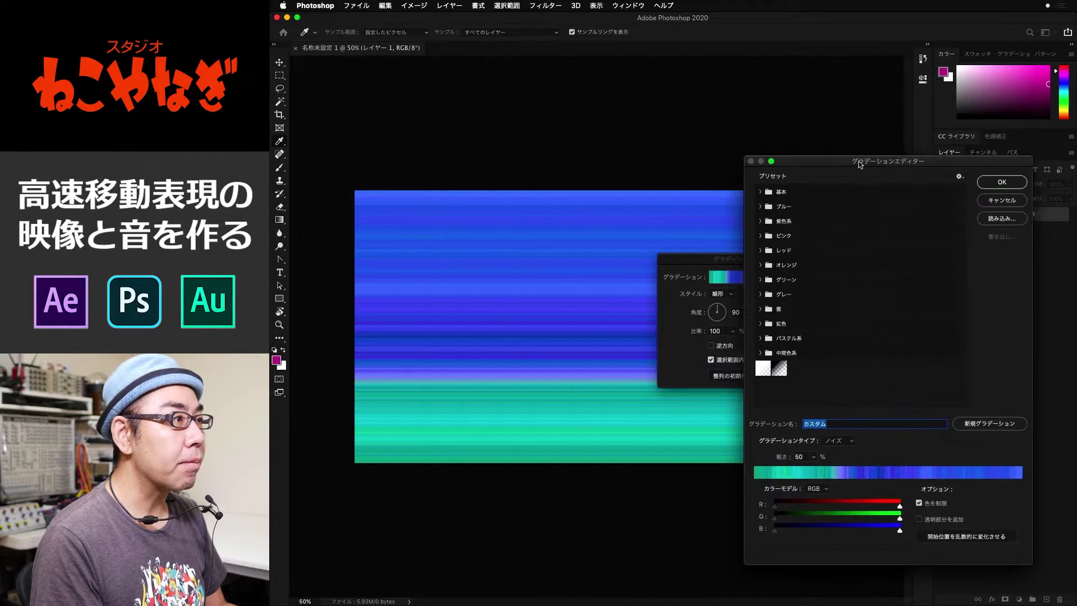
drag(568, 113, 955, 105)
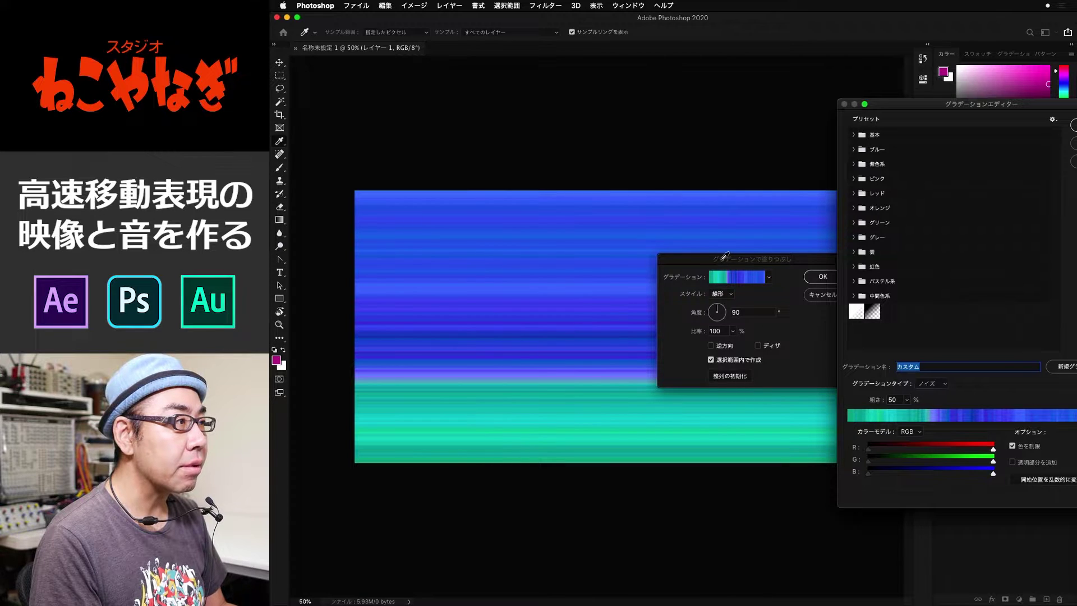
drag(725, 255, 685, 456)
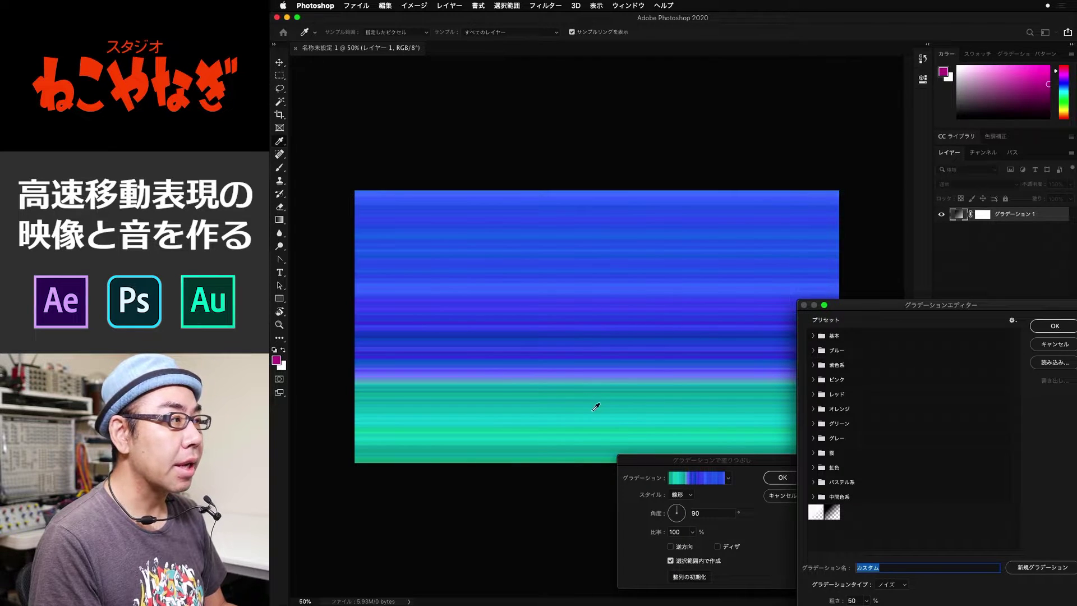
mouse_move(879, 308)
mouse_down()
mouse_move(783, 113)
mouse_move(786, 87)
mouse_up()
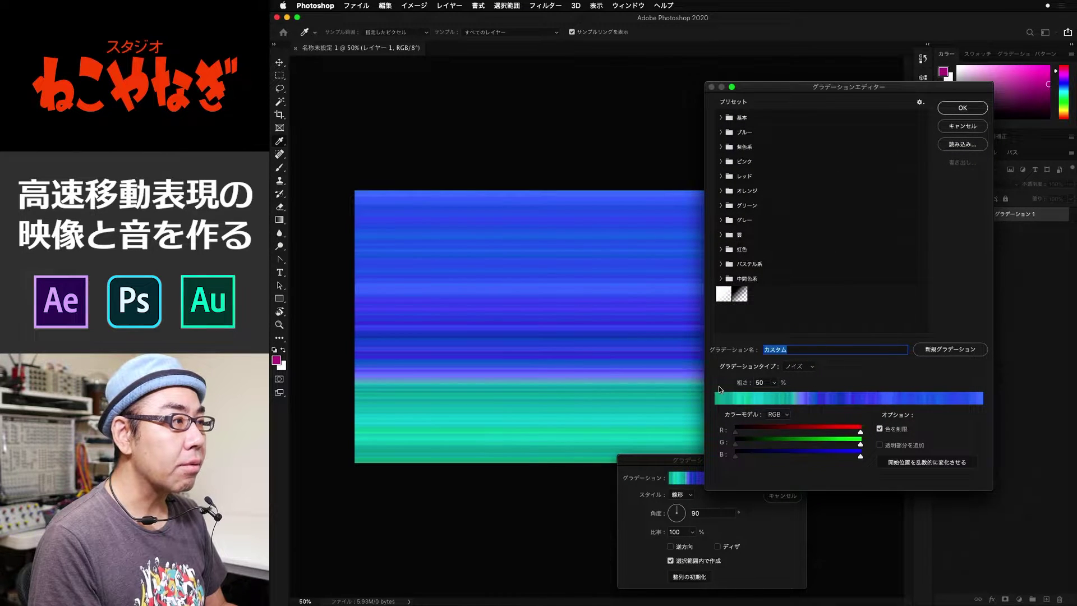
click(774, 383)
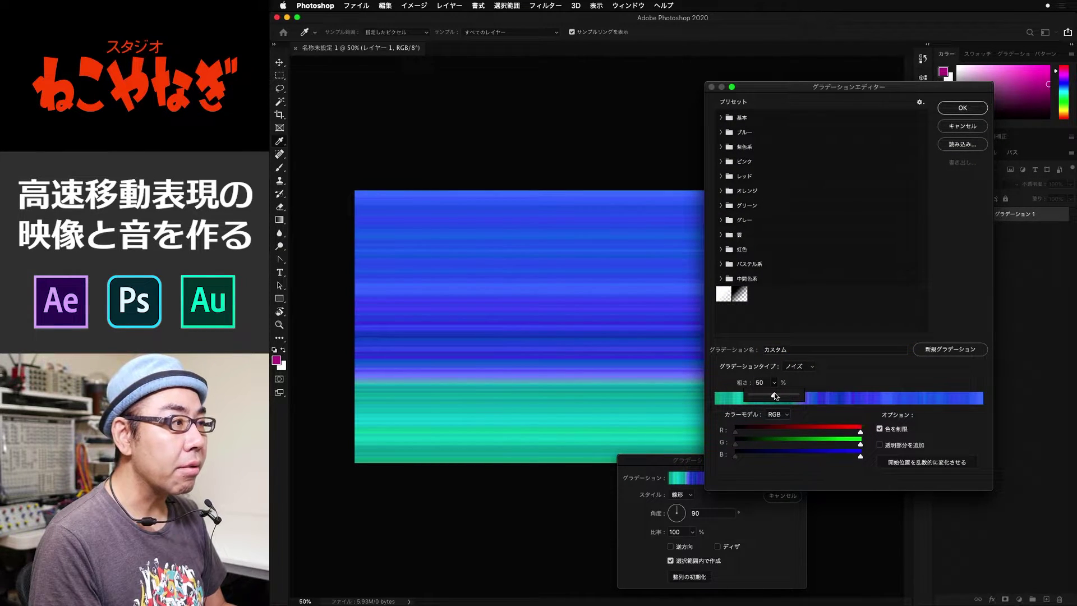
drag(772, 397, 759, 396)
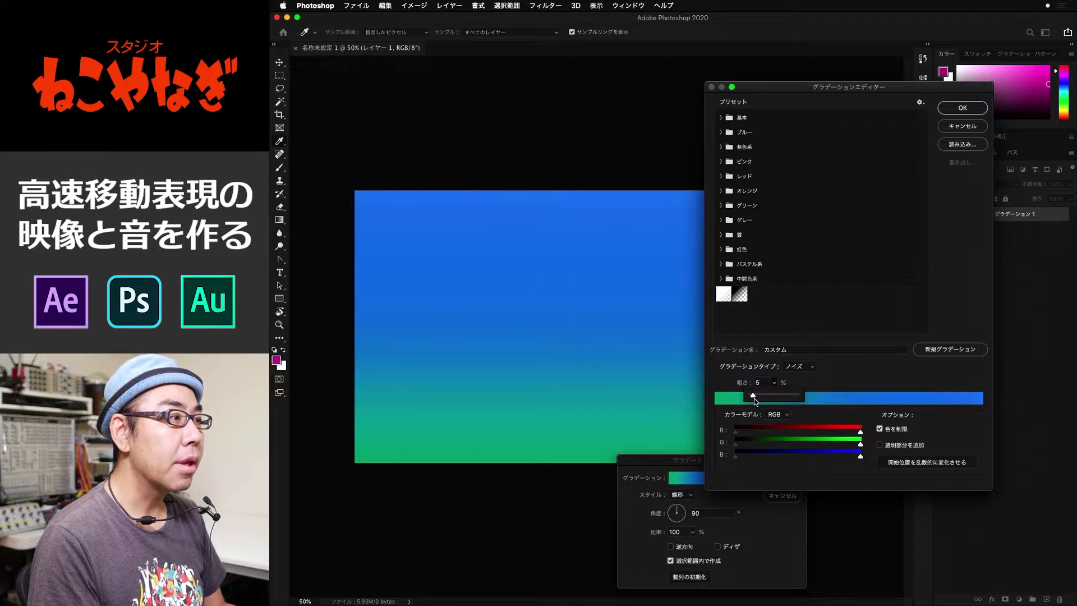
drag(760, 399, 793, 397)
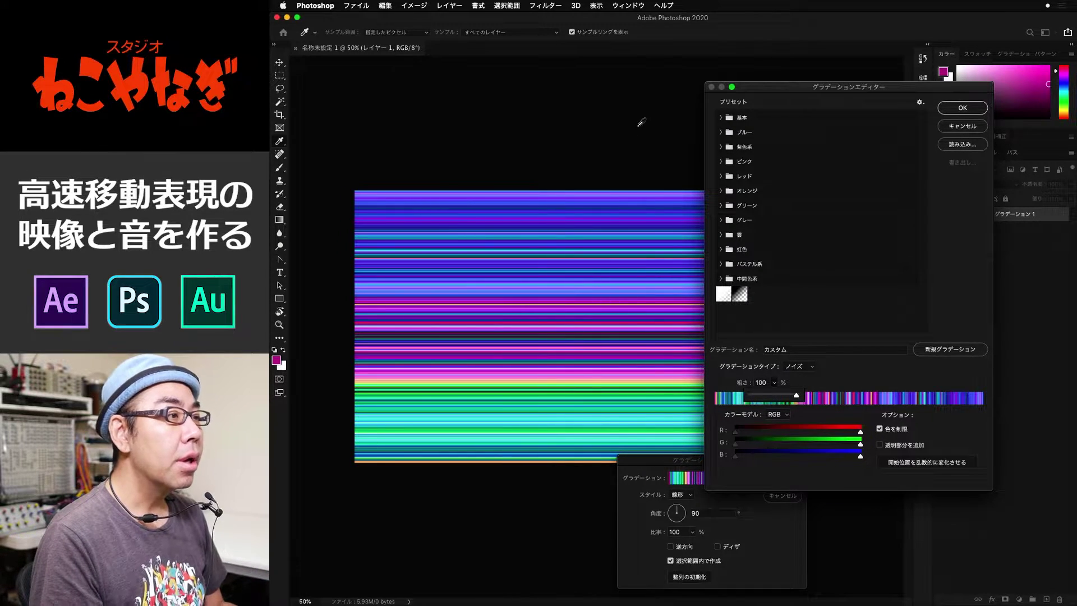
Randomize the noise gradient's colours repeatedly to get green, cyan and purple streaks.
click(799, 83)
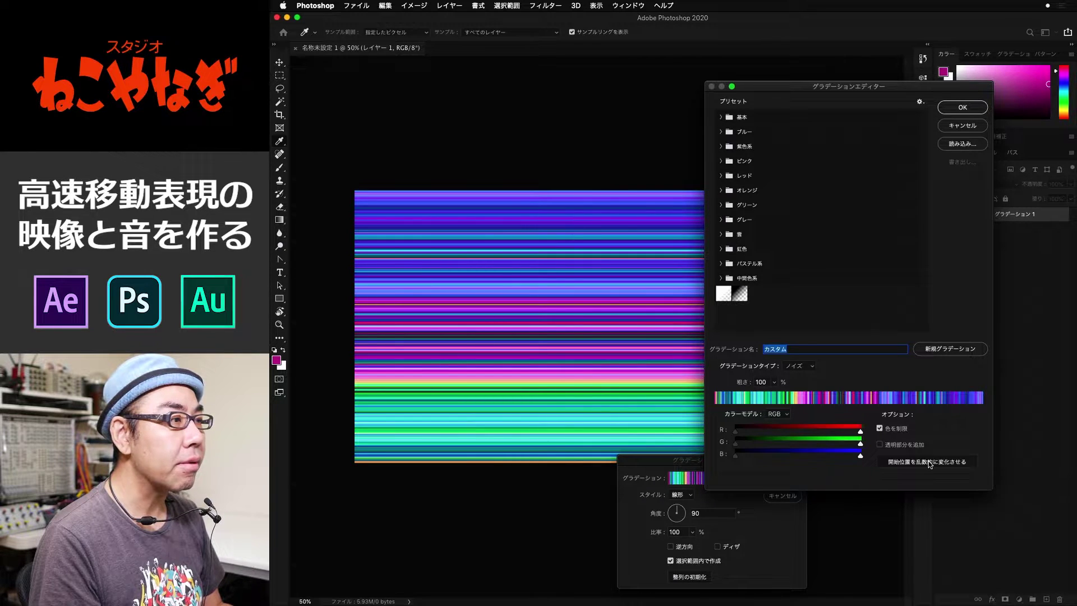
click(930, 463)
click(930, 464)
click(930, 463)
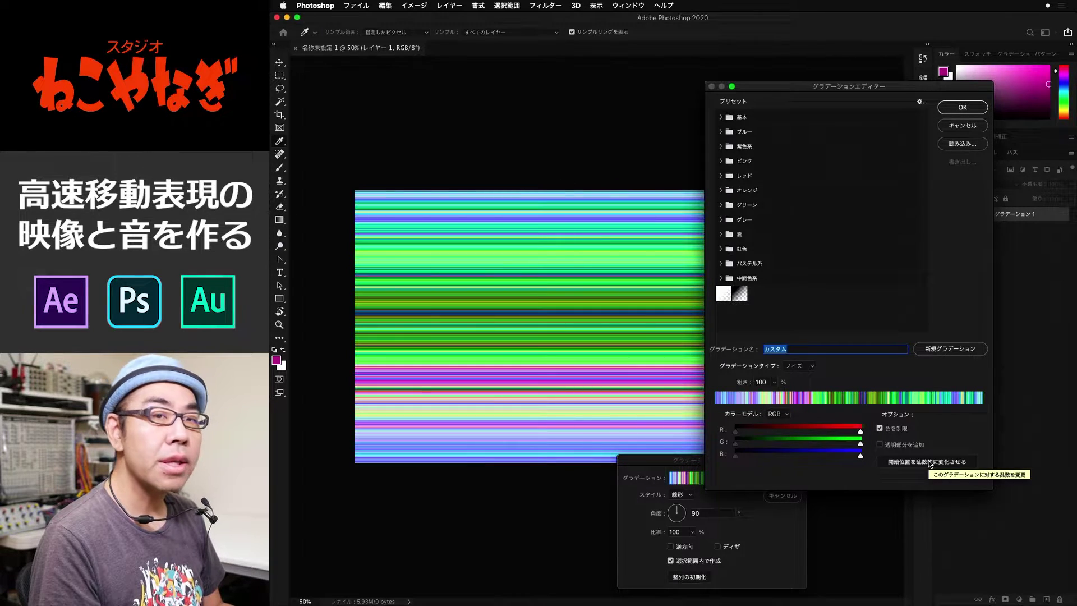
click(930, 463)
click(931, 463)
click(930, 464)
click(930, 464)
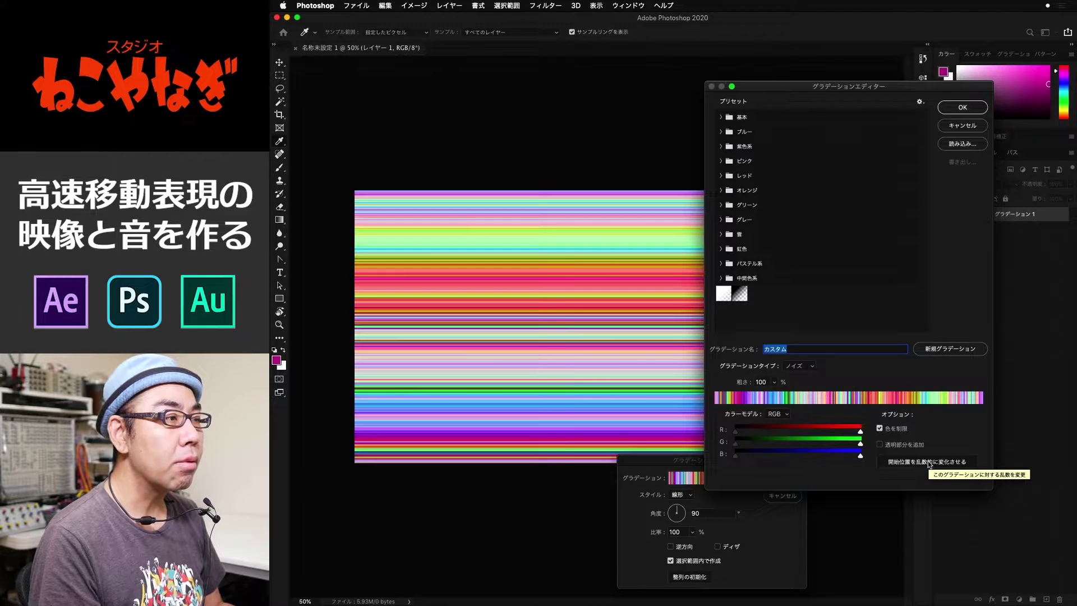
click(930, 463)
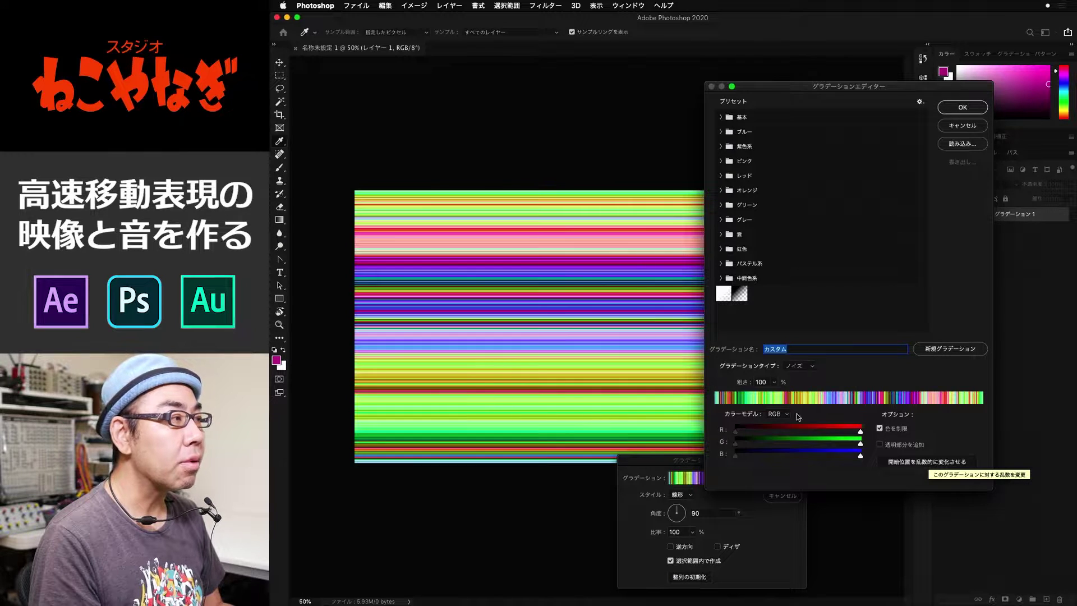
click(930, 463)
click(931, 463)
click(930, 464)
click(930, 463)
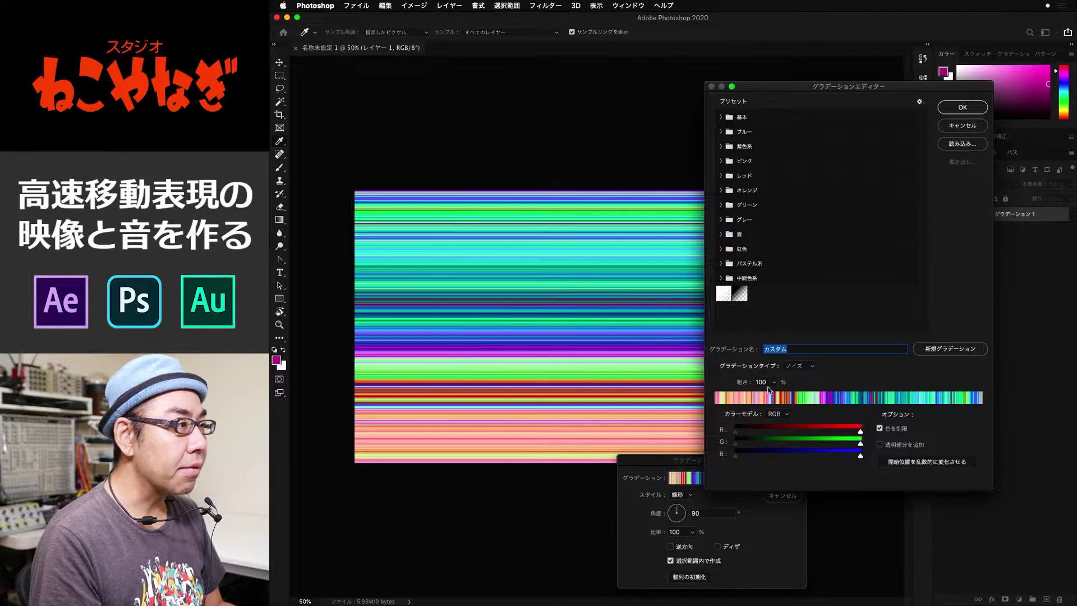
Lower the gradient roughness to 70 and re-randomize its colours.
drag(777, 386, 759, 397)
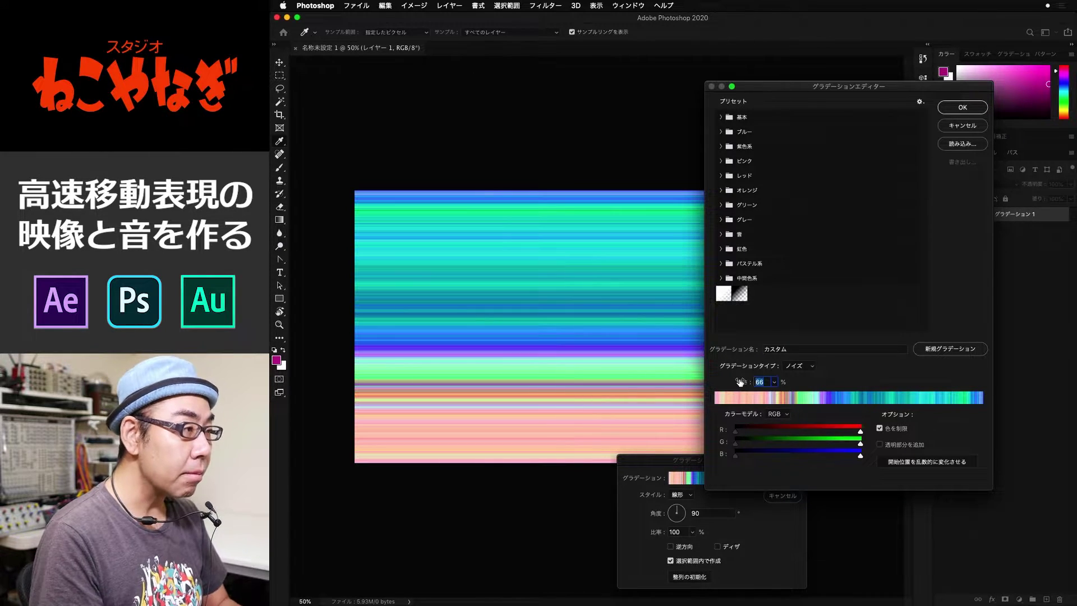
text(70)
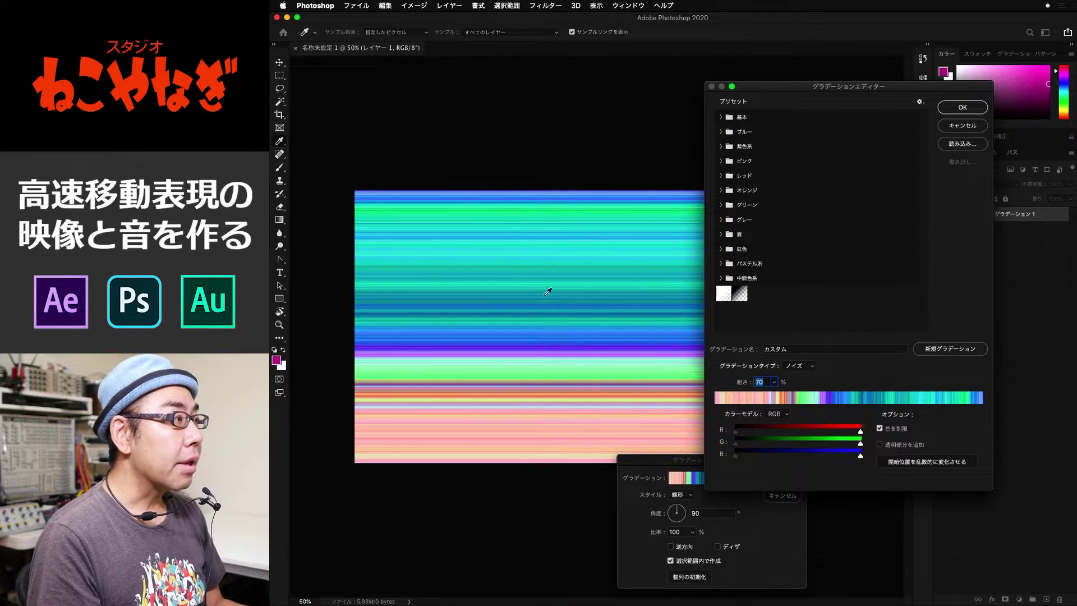
click(926, 463)
click(926, 463)
click(925, 462)
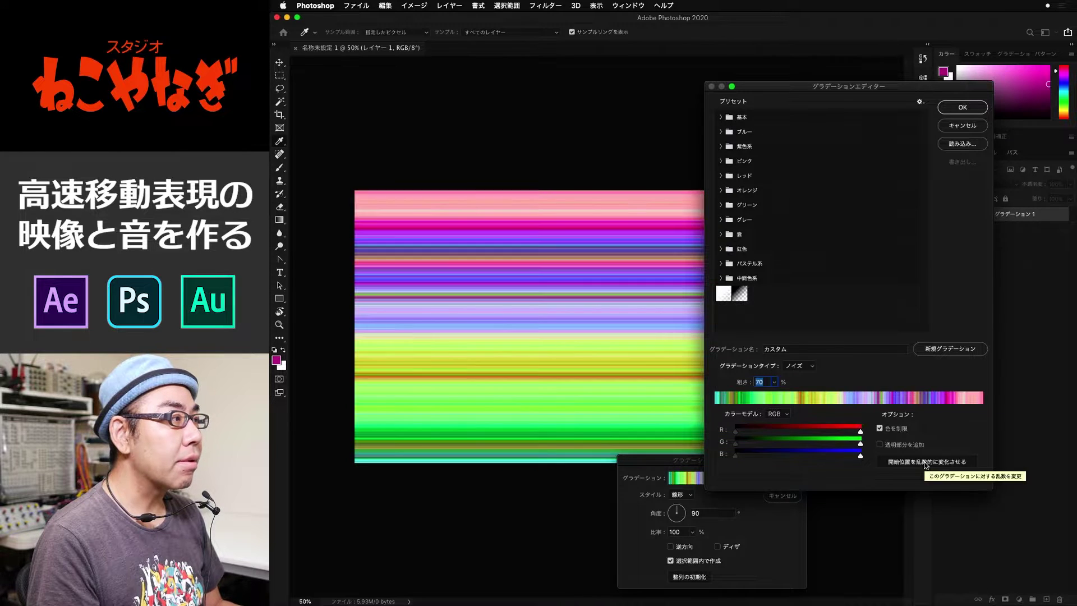
click(926, 463)
click(925, 462)
click(926, 463)
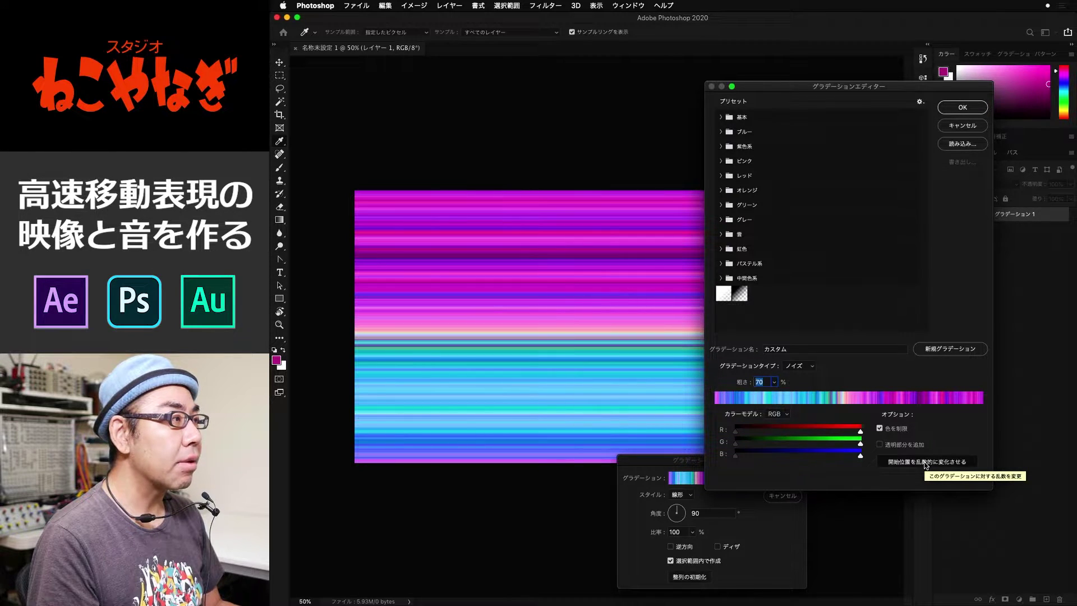
click(926, 463)
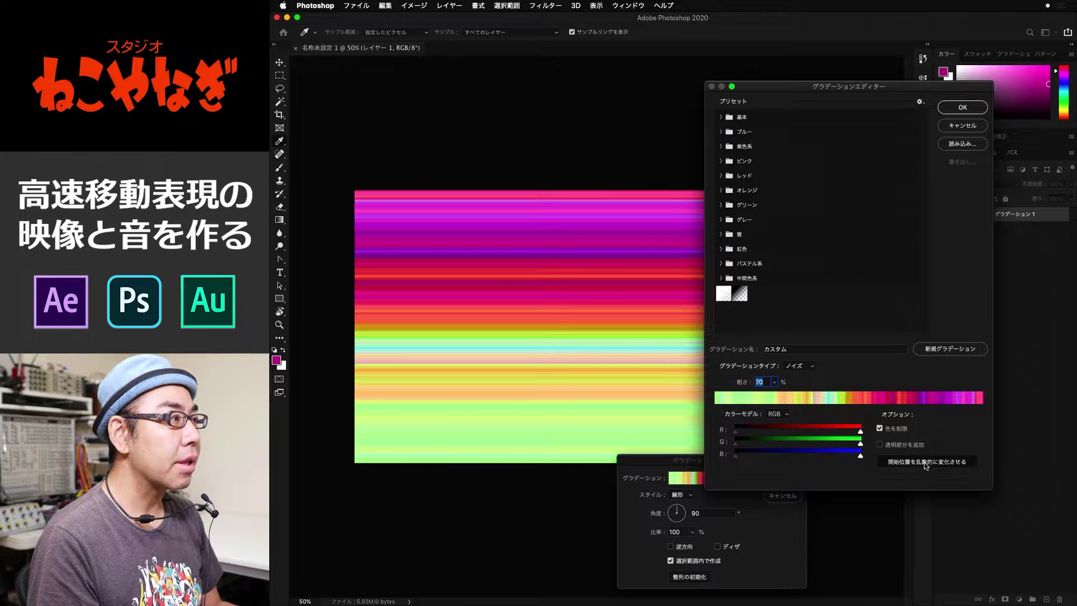
click(926, 463)
click(927, 462)
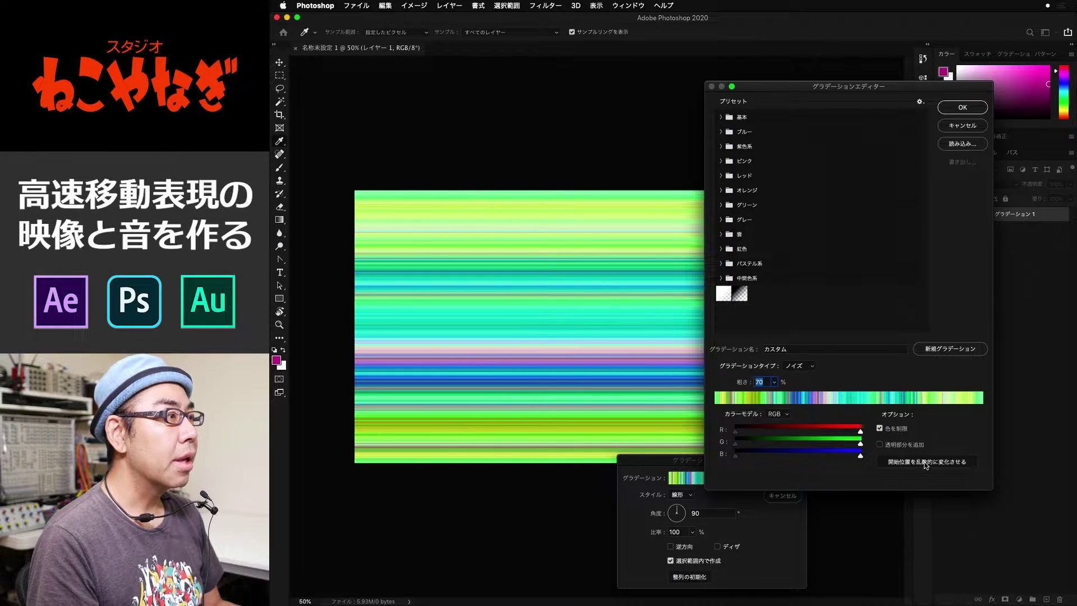
Apply the noise gradient fill and save the image to the desktop as グラデ.psd.
drag(779, 83, 889, 80)
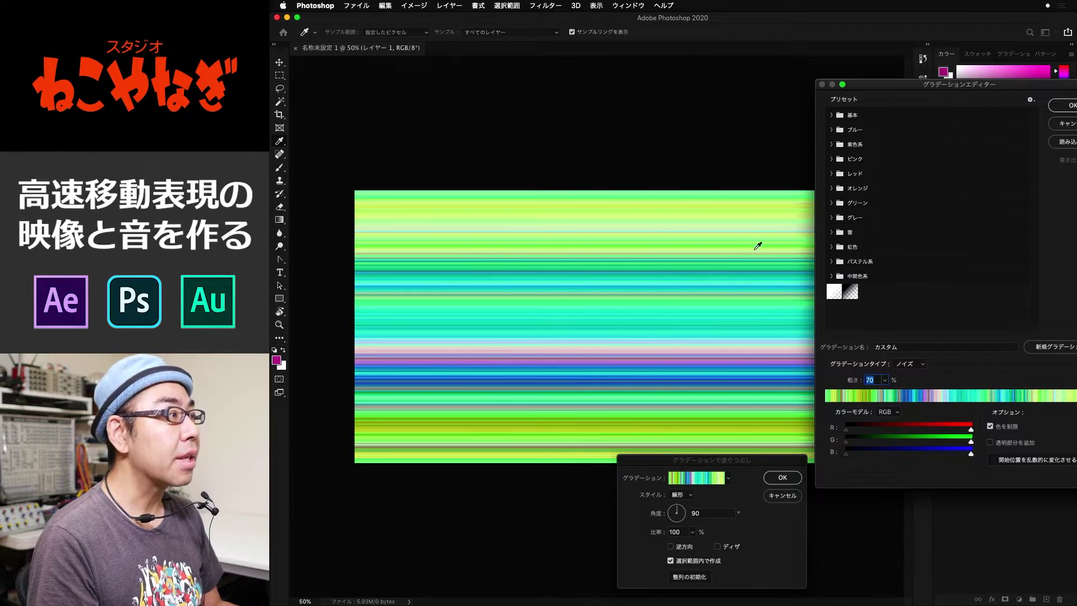
drag(873, 74, 804, 64)
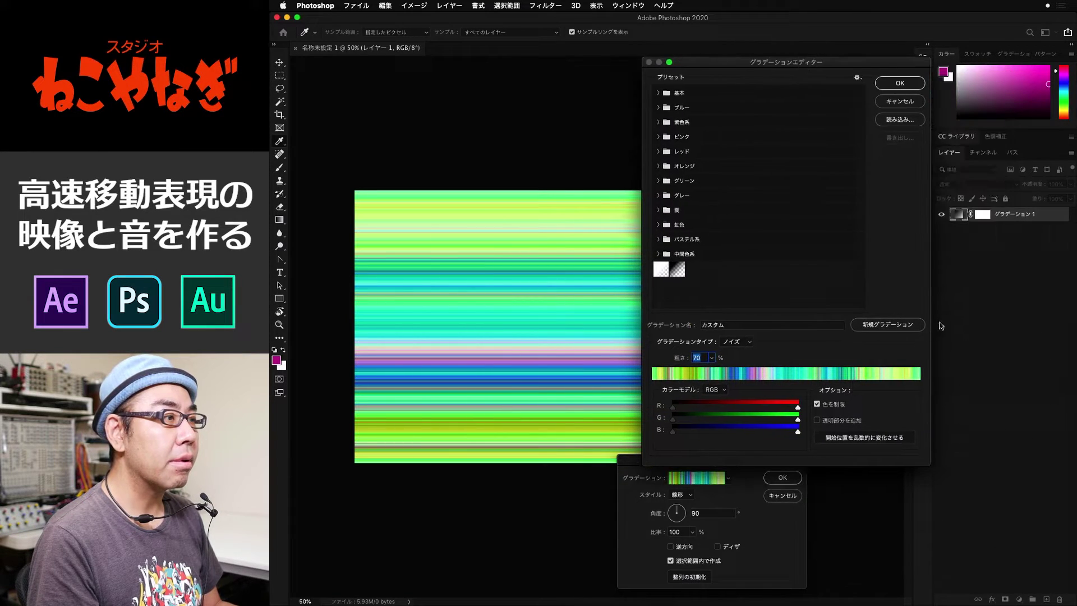
click(900, 84)
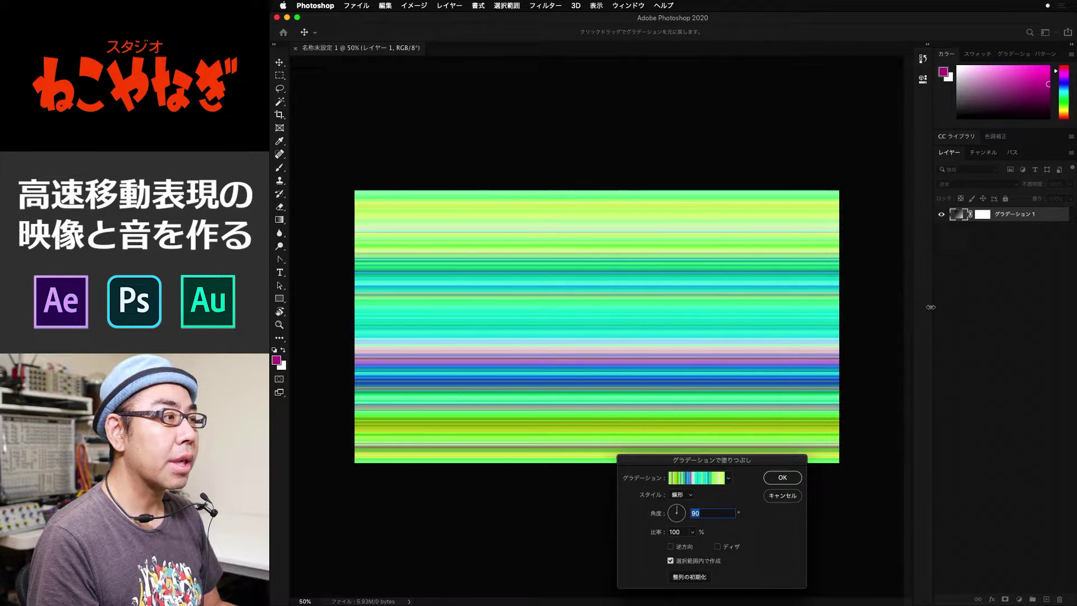
click(797, 483)
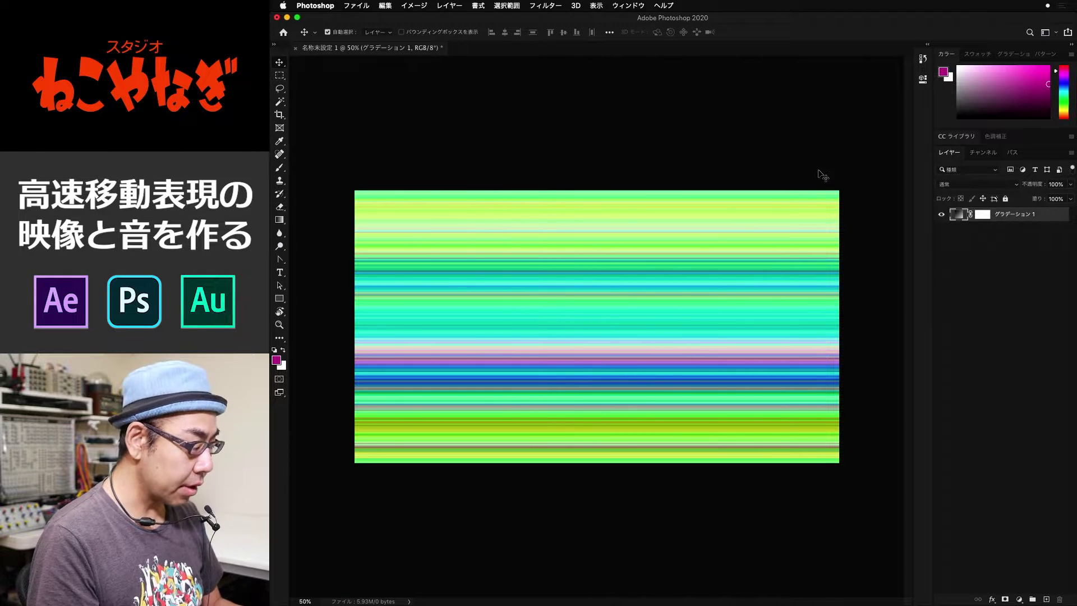
key(ctrl+s)
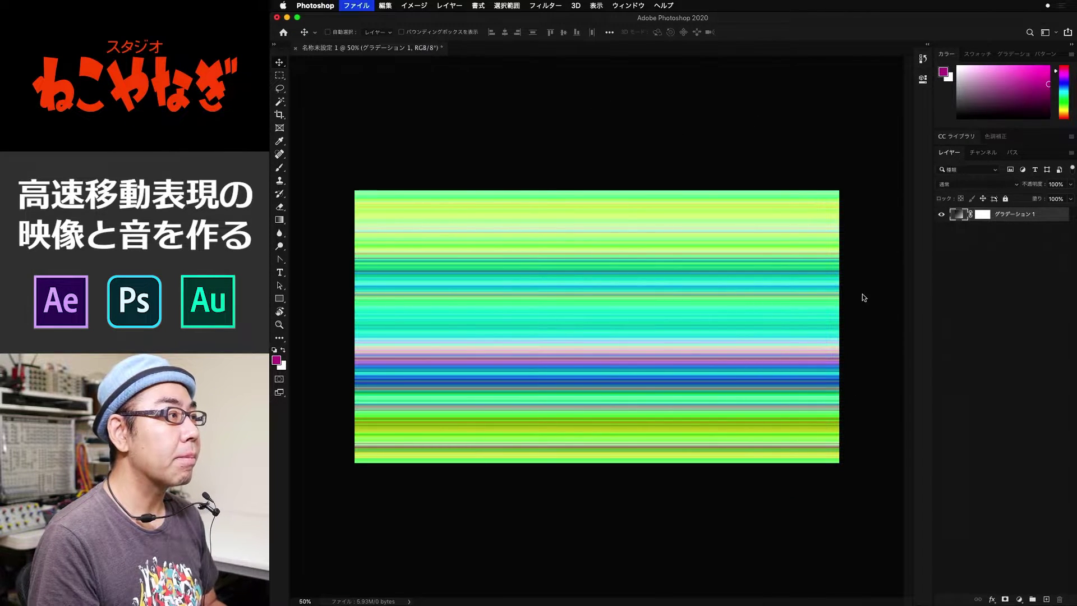
click(480, 189)
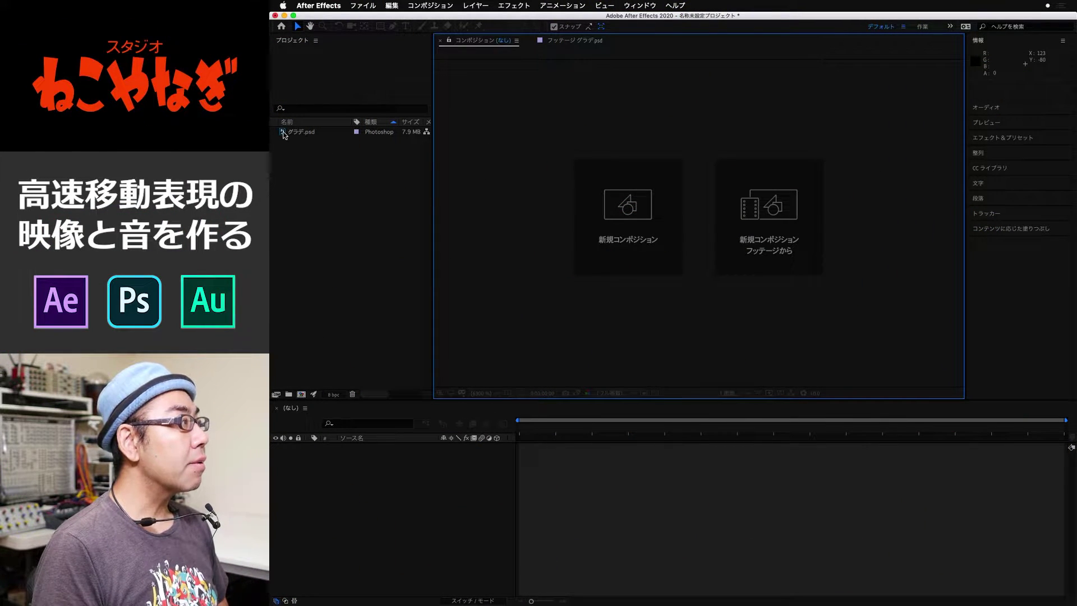
Preview the imported グラデ.psd footage, then return to the empty composition view.
double_click(287, 133)
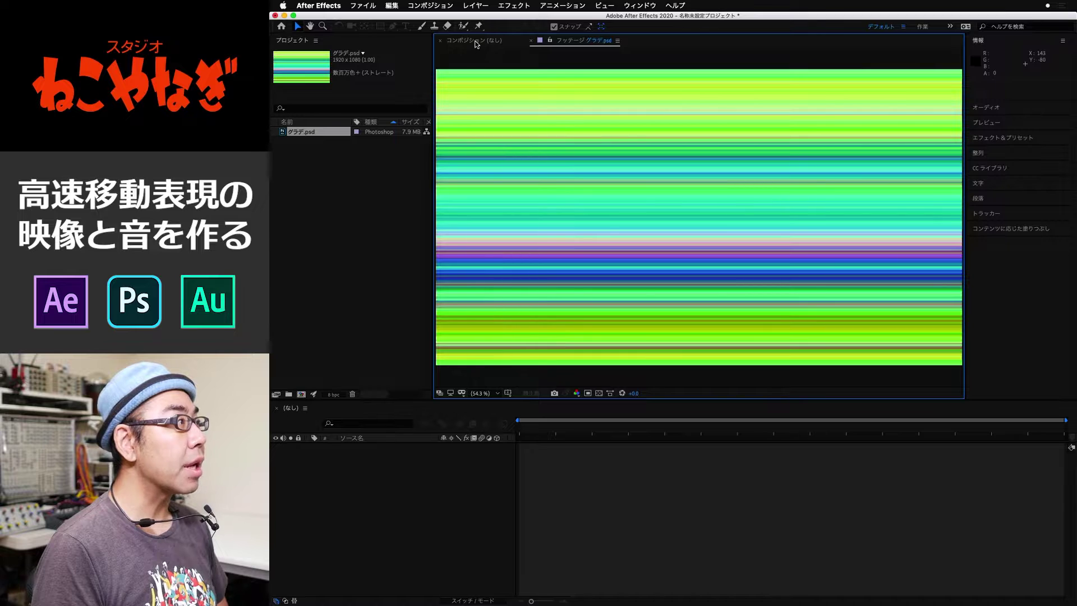
click(476, 41)
click(370, 185)
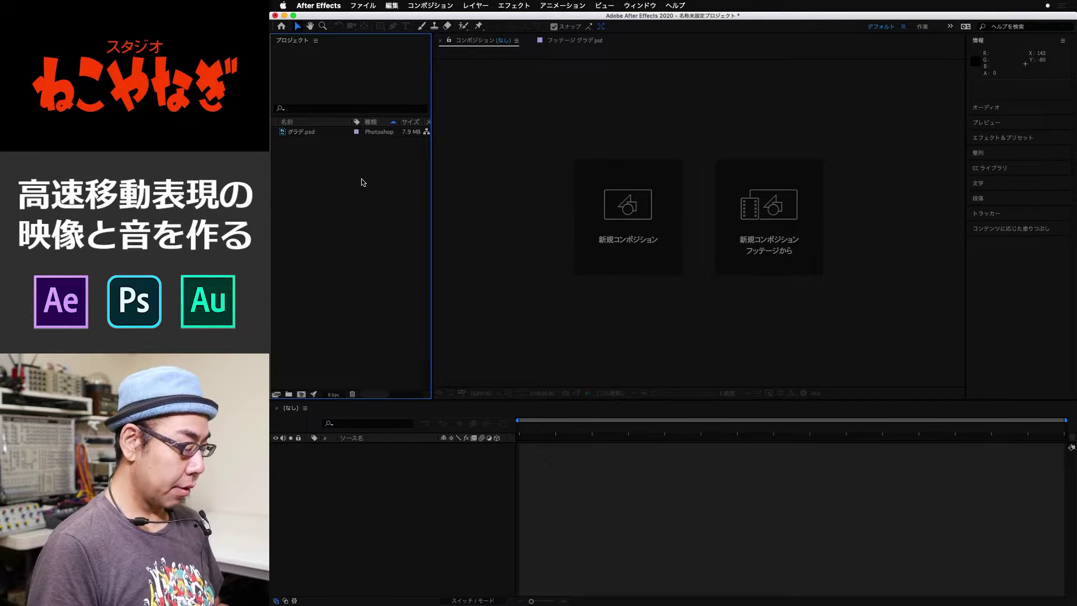
Create コンポ 1 with the HDTV 1080 29.97 preset and a 0;00;10;00 duration.
key(ctrl+n)
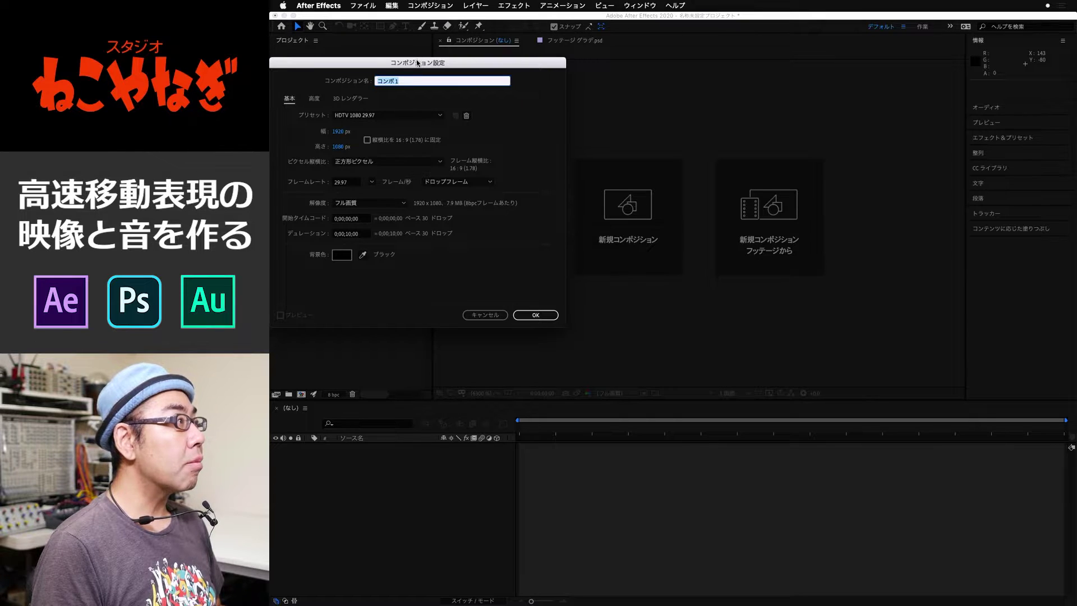
drag(417, 63, 595, 73)
click(540, 124)
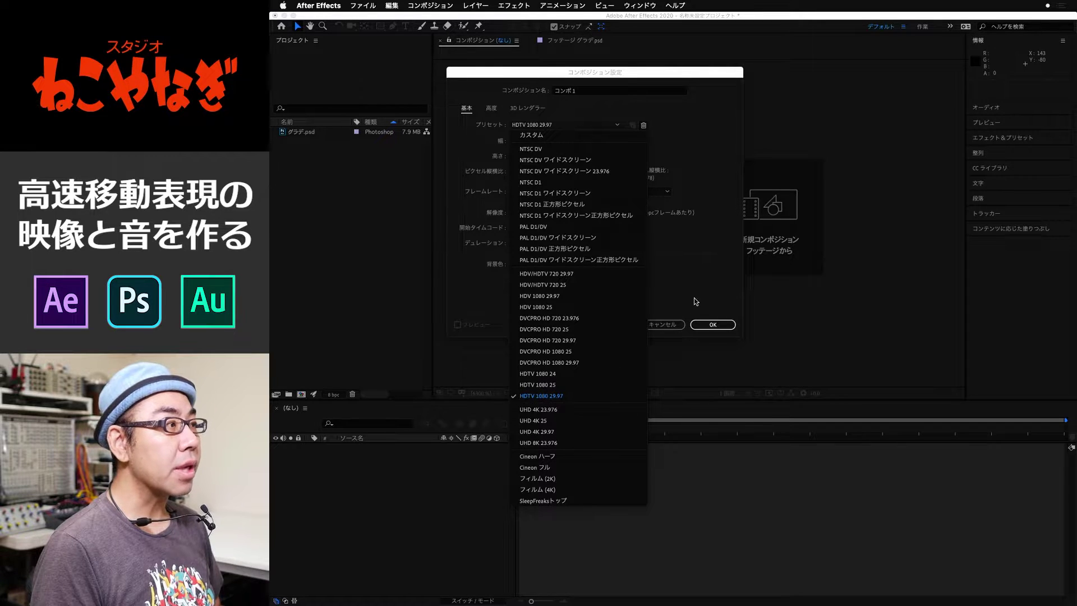
click(583, 396)
click(539, 242)
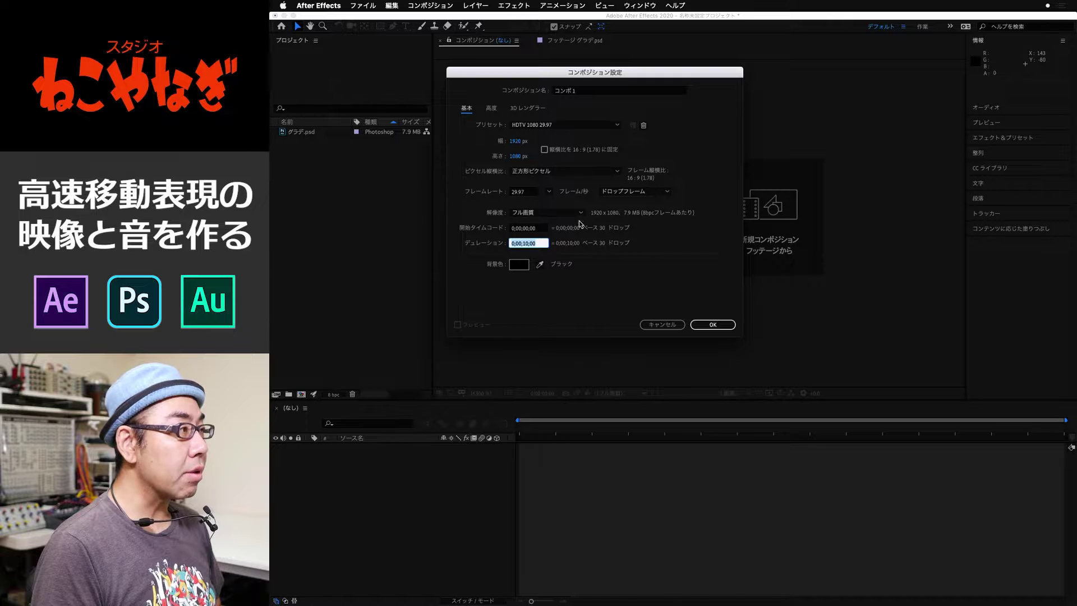
click(724, 328)
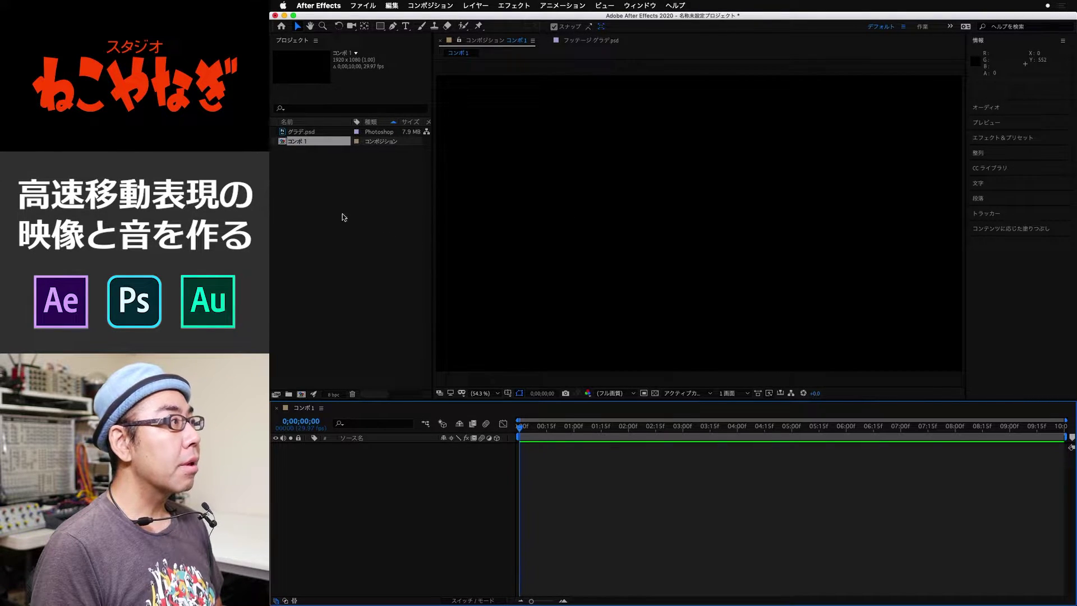
Add グラデ.psd as a layer in the コンポ 1 timeline and scrub through it.
drag(301, 131, 385, 485)
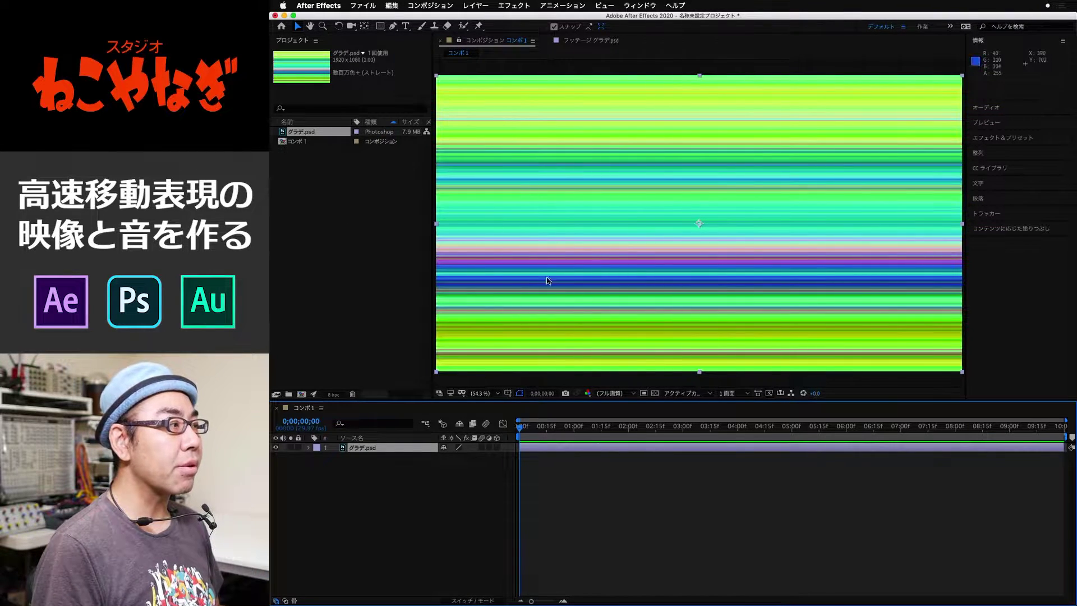
mouse_move(562, 441)
mouse_down()
mouse_move(596, 434)
mouse_move(520, 435)
mouse_up()
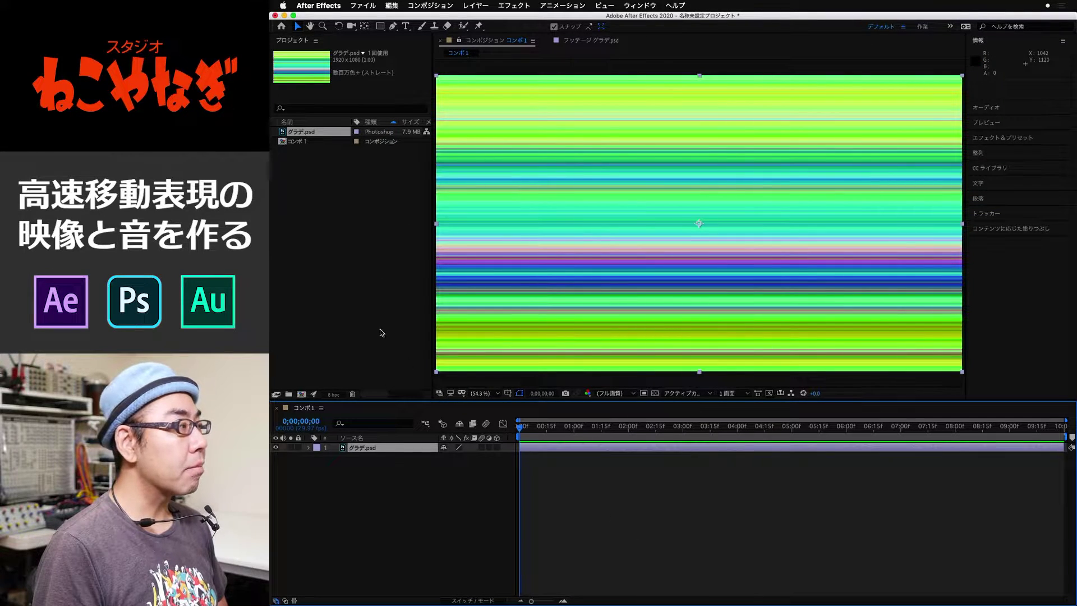
right_click(580, 453)
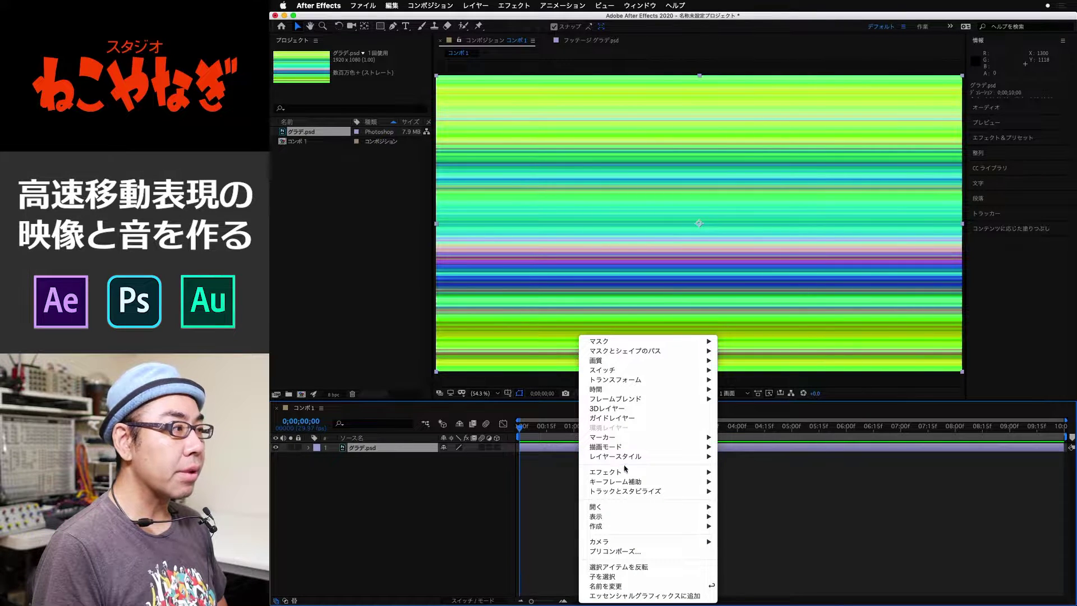
mouse_move(610, 474)
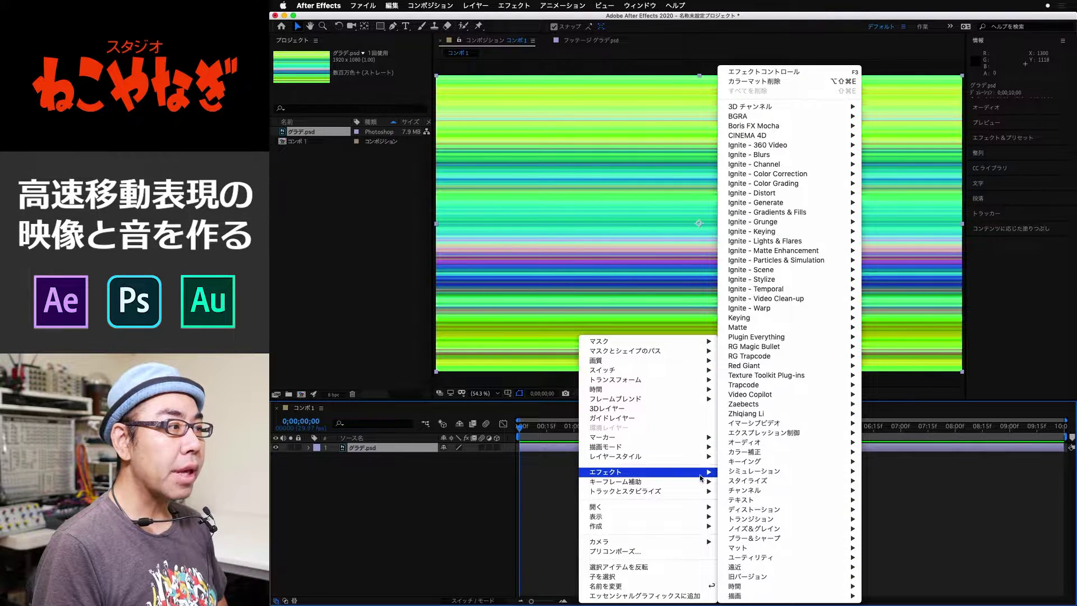
Apply the オフセット distort effect to the stripes layer, centre shifted to 982.0, 858.0.
mouse_move(797, 511)
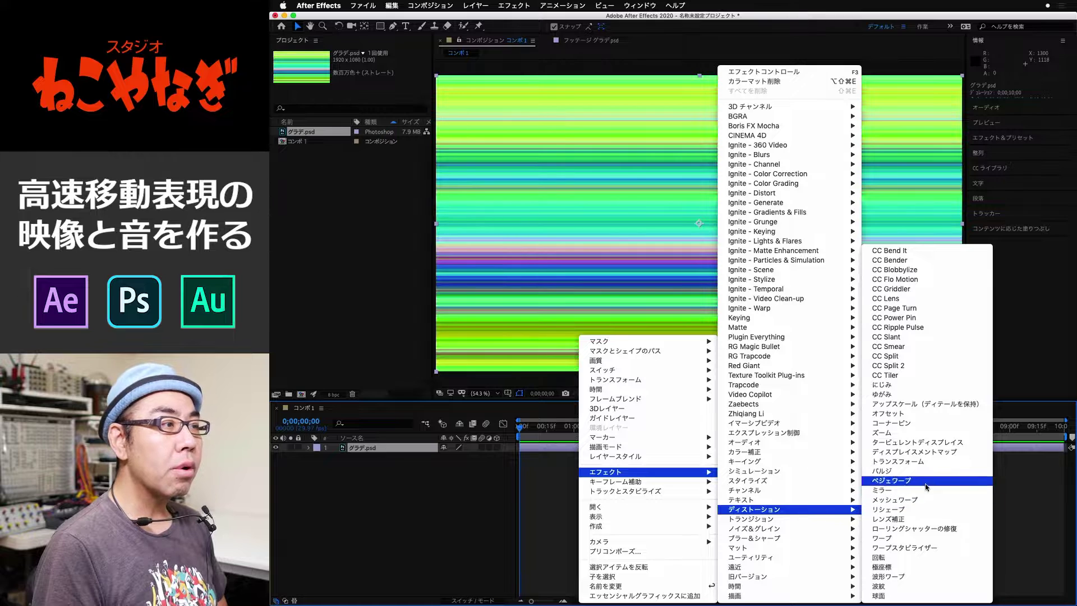
click(931, 416)
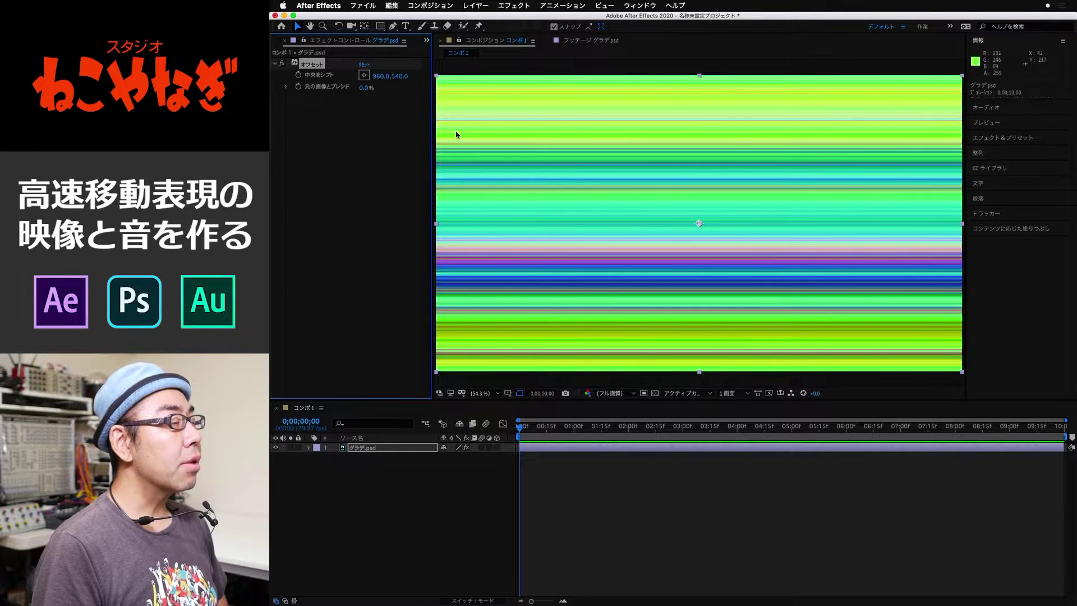
mouse_move(404, 77)
mouse_down()
mouse_move(441, 82)
mouse_move(337, 83)
mouse_up()
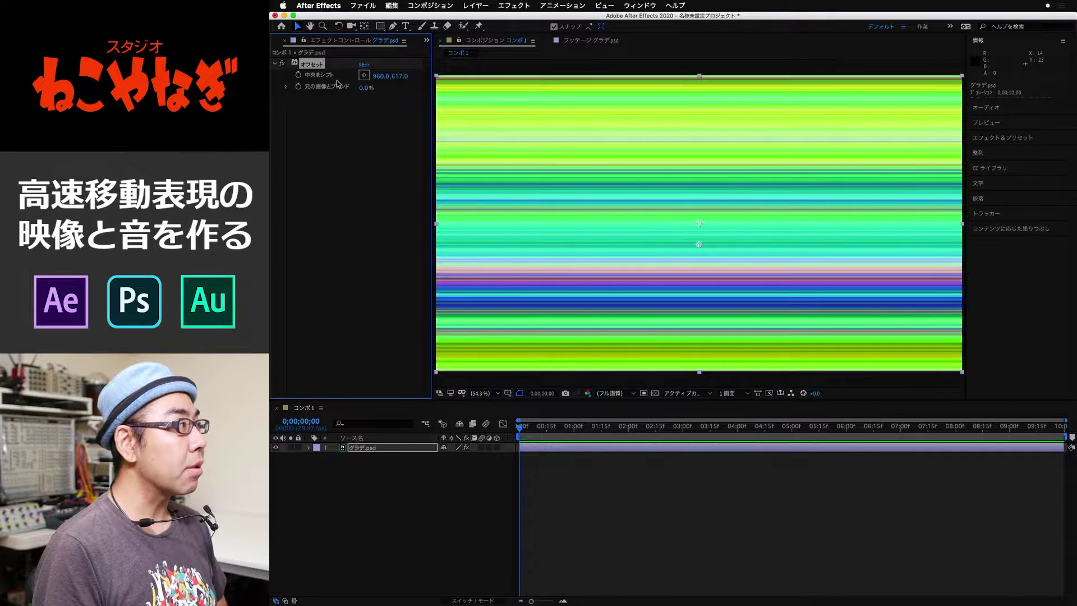
drag(405, 75, 550, 349)
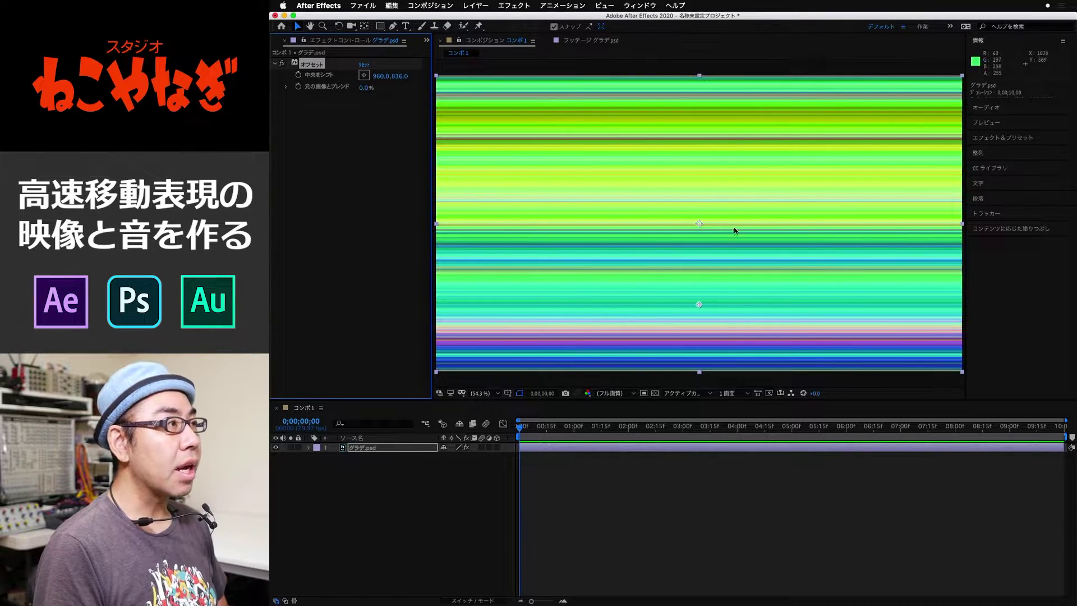
mouse_move(388, 81)
mouse_down()
mouse_move(454, 76)
mouse_move(407, 105)
mouse_up()
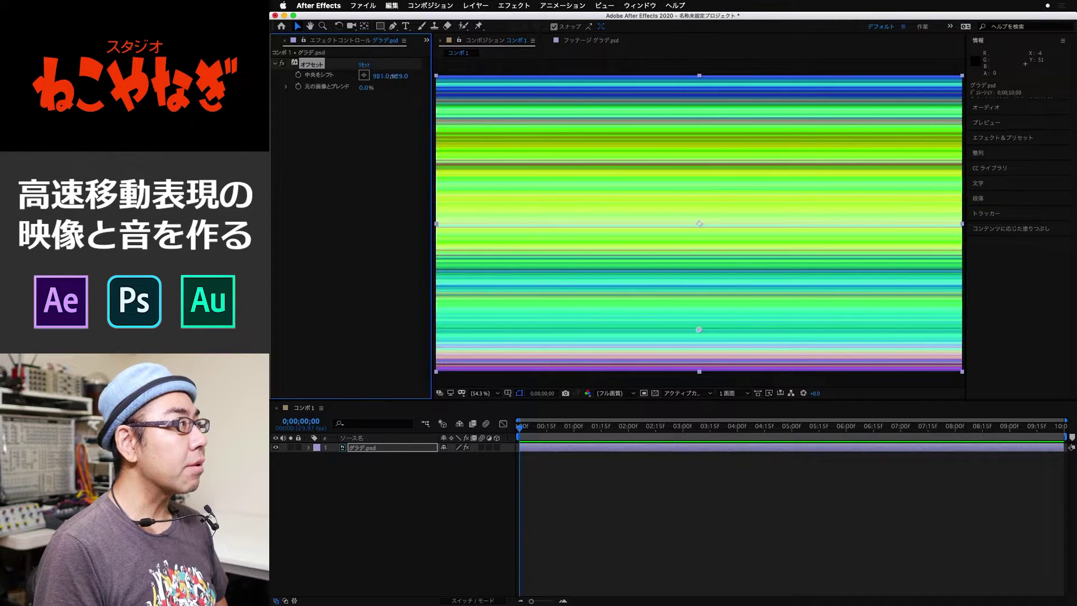
mouse_move(394, 76)
mouse_down()
mouse_move(411, 76)
mouse_move(381, 83)
mouse_move(399, 82)
mouse_up()
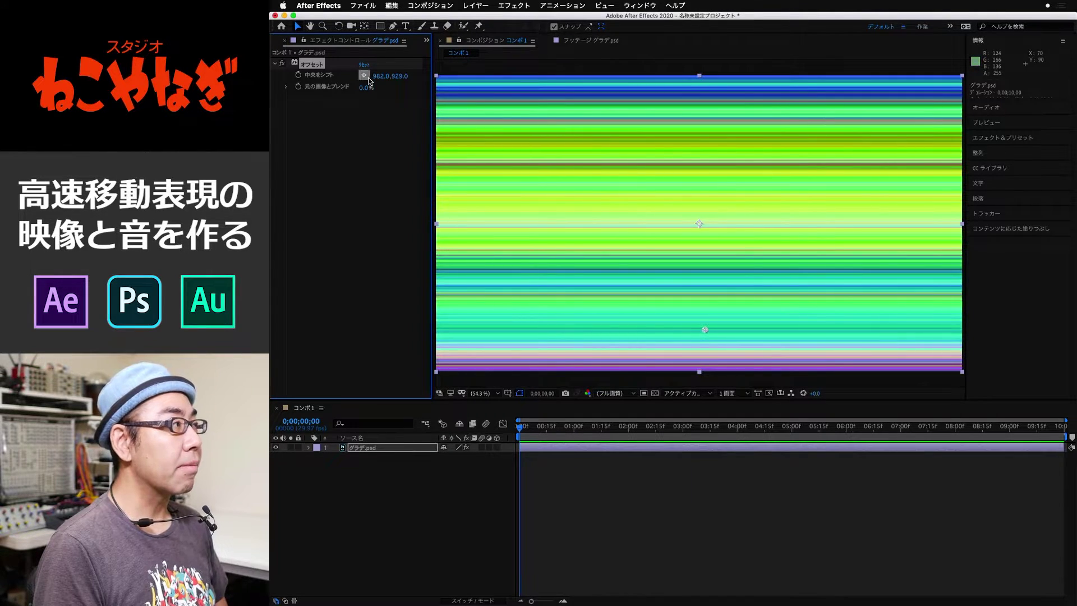
drag(401, 76, 349, 86)
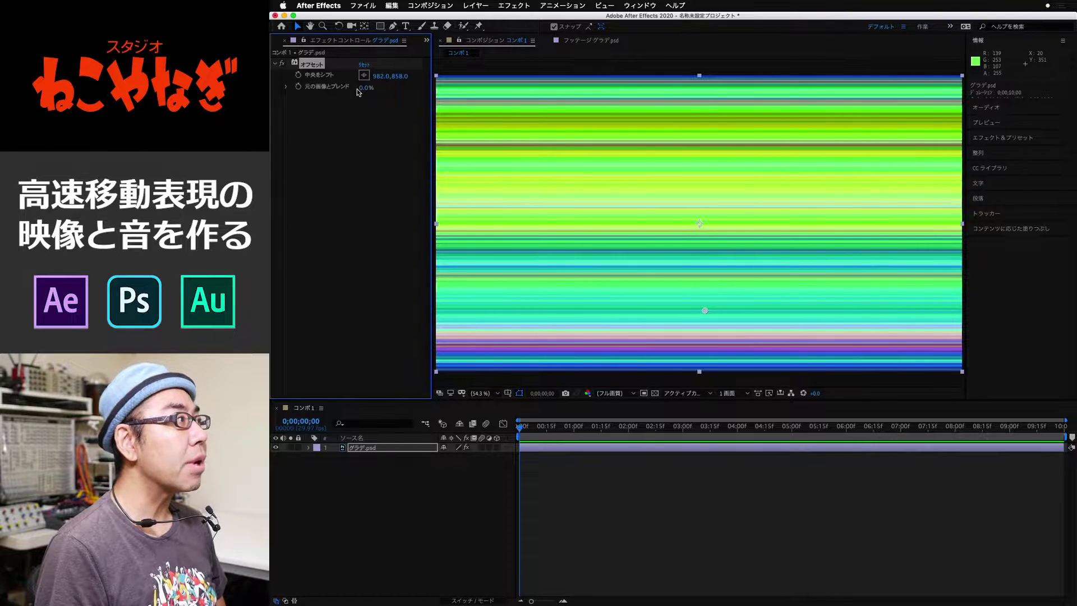
Expand the グラデ.psd layer's オフセット effect and add an expression to 中央をシフト.
click(449, 488)
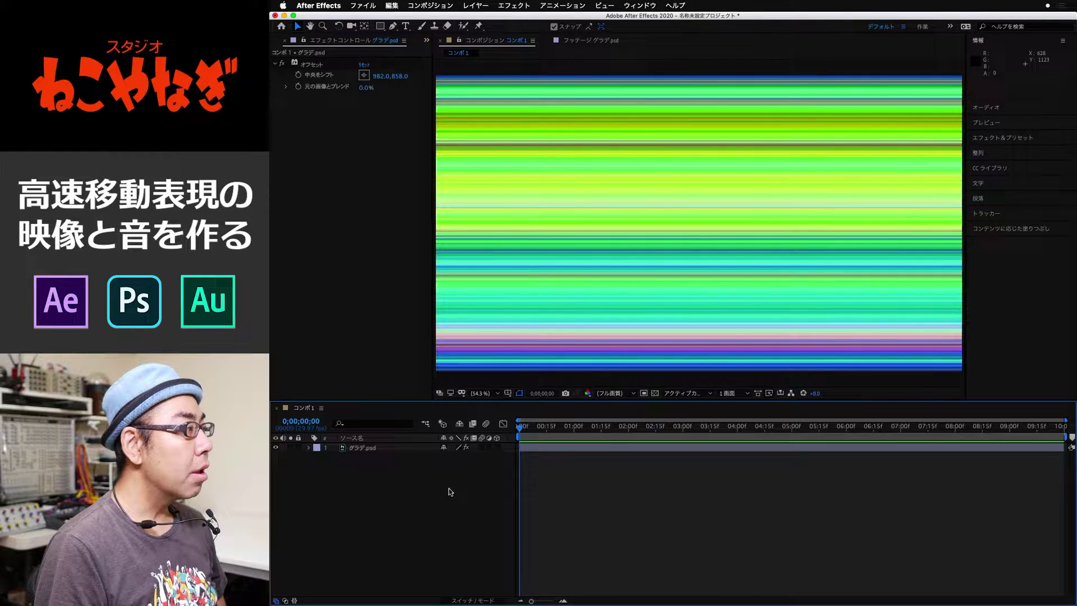
click(537, 447)
click(308, 448)
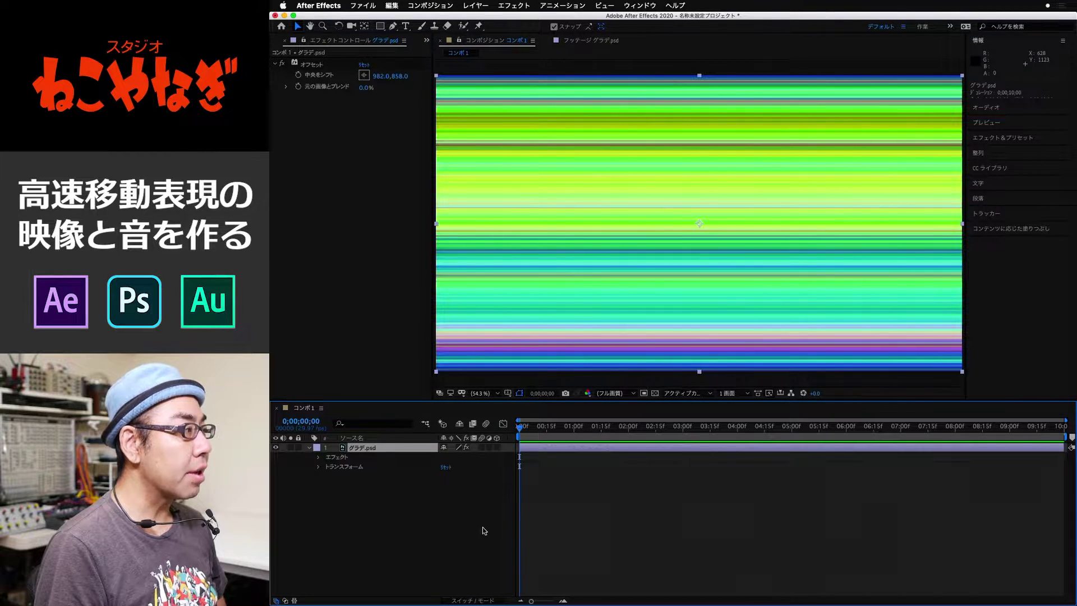
click(318, 458)
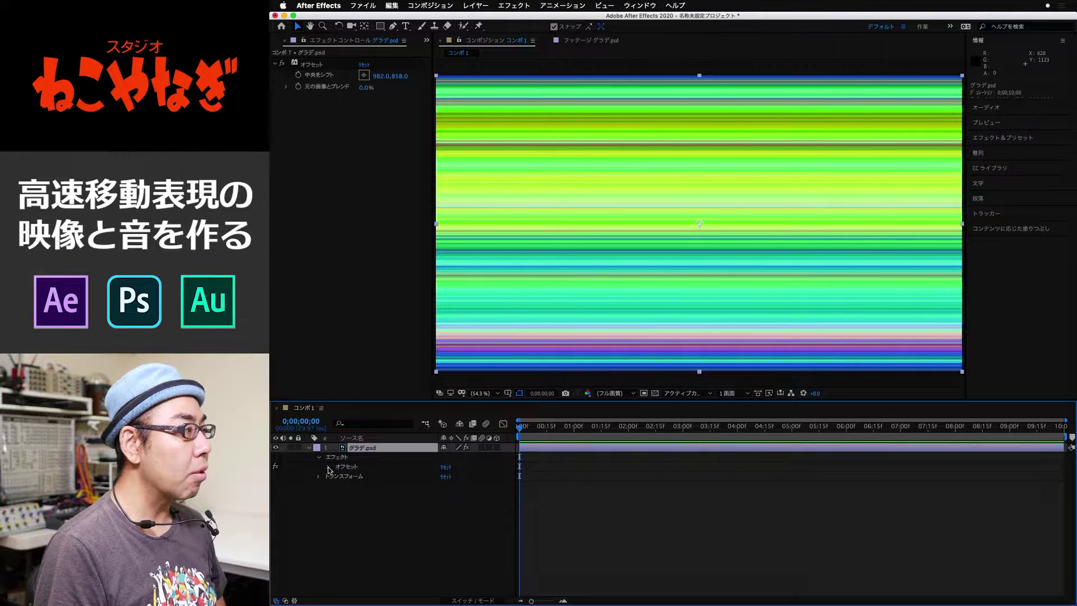
click(329, 467)
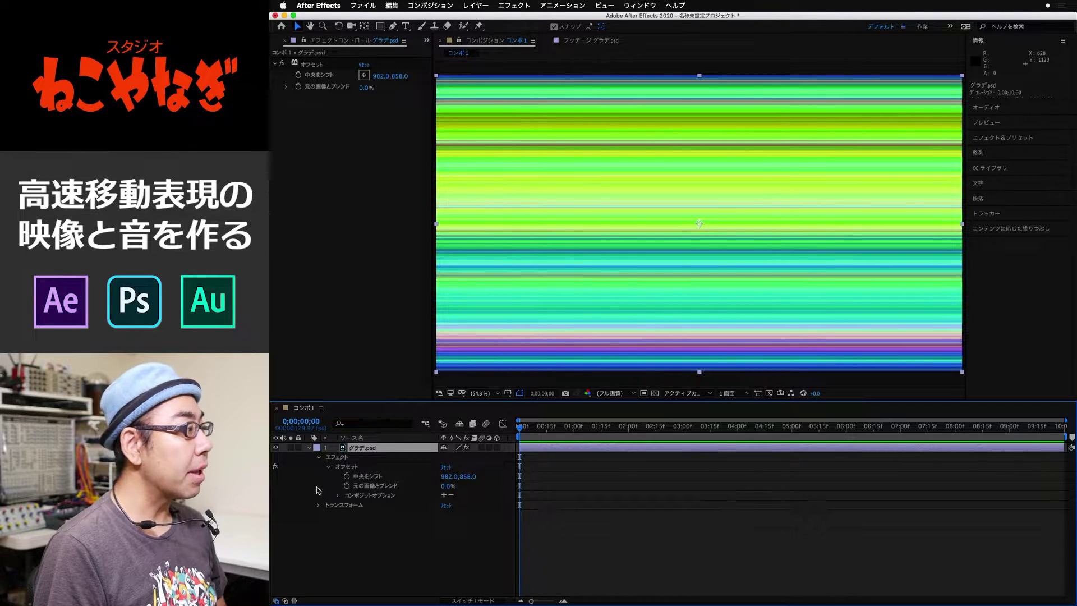
click(348, 477)
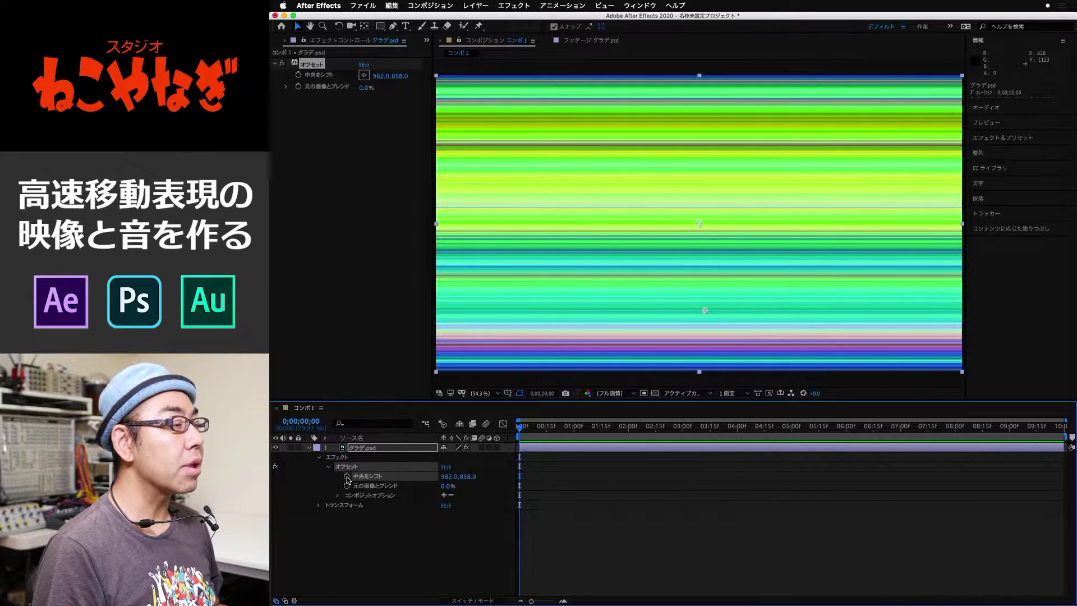
alt+click(348, 477)
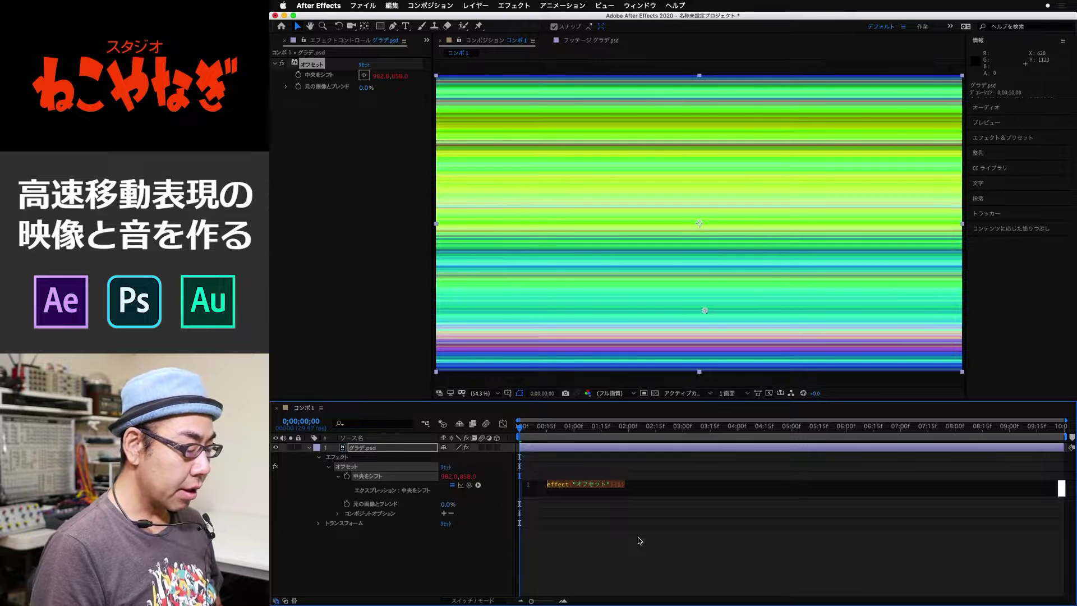
Enter the expression wiggle(30,540) and commit it.
text(wiggle)
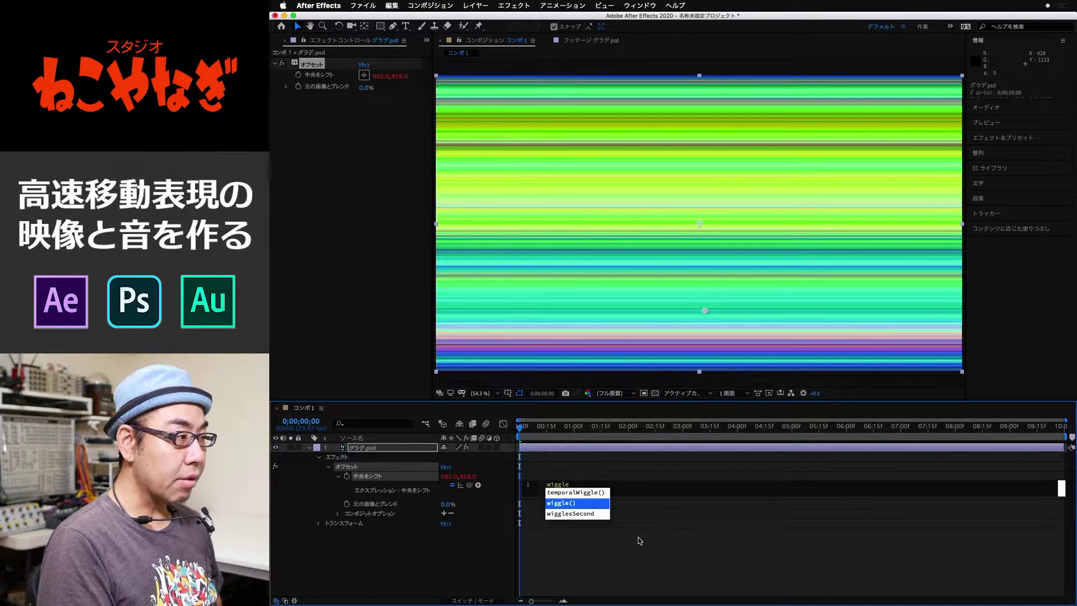
key(Return)
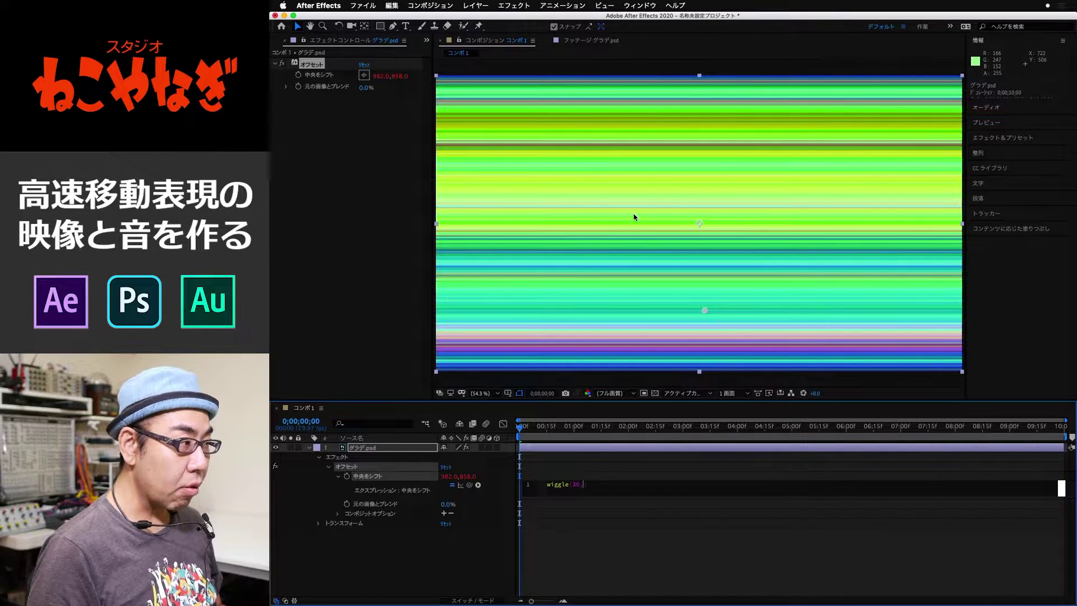
text(,)
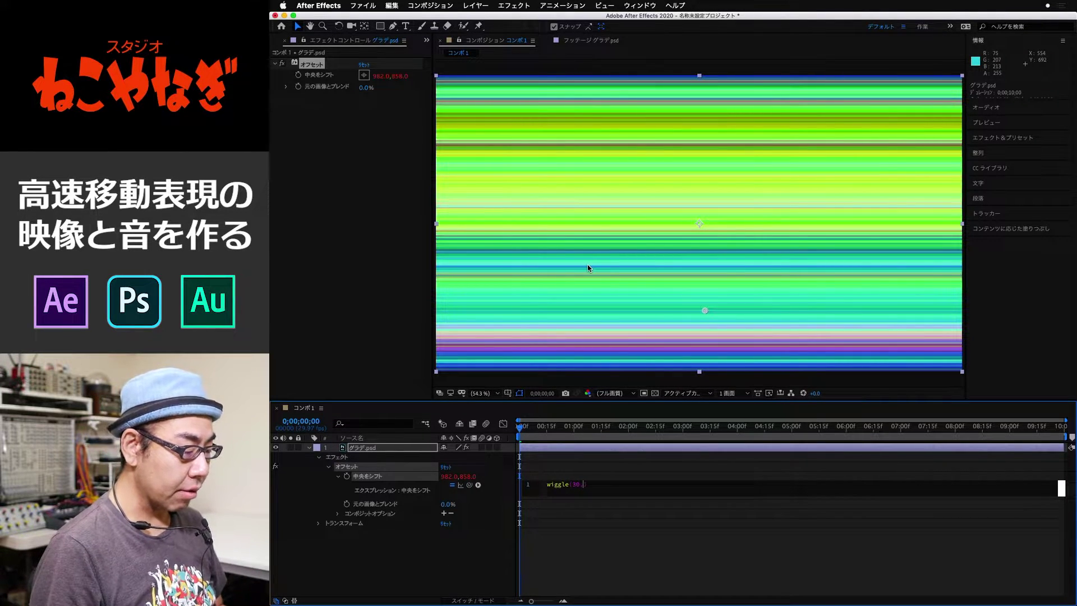
text(540))
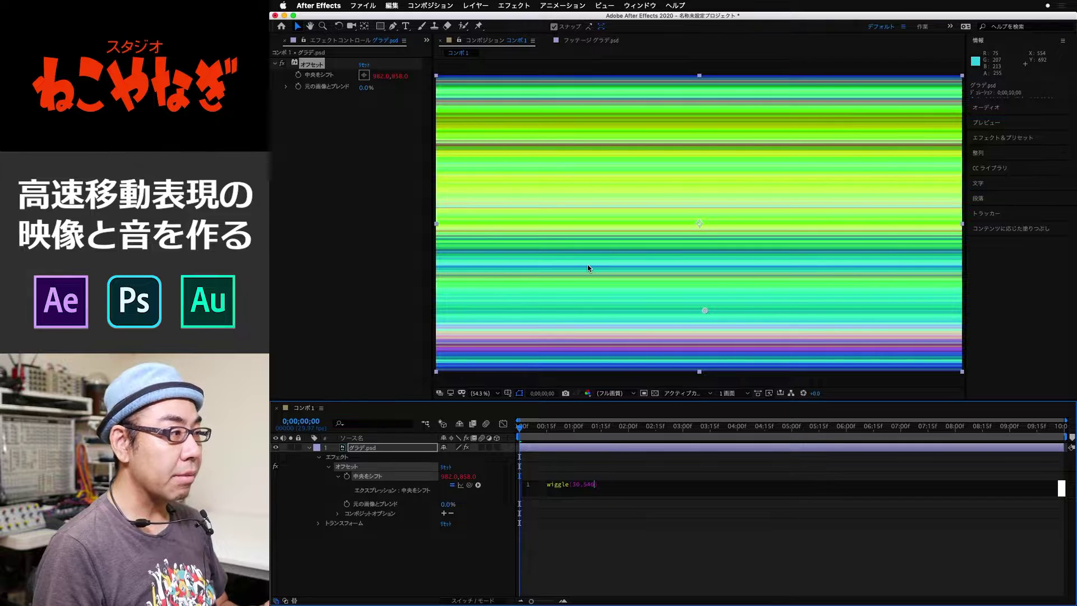
click(621, 542)
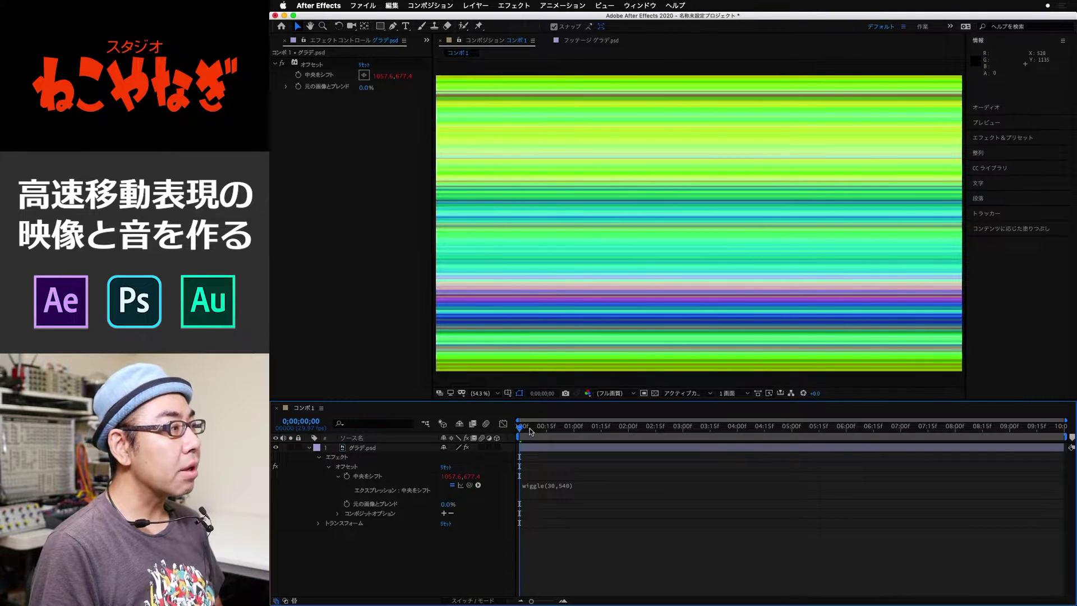
Play the jittering-stripes preview a couple of times, then select the グラデ.psd layer.
key(space)
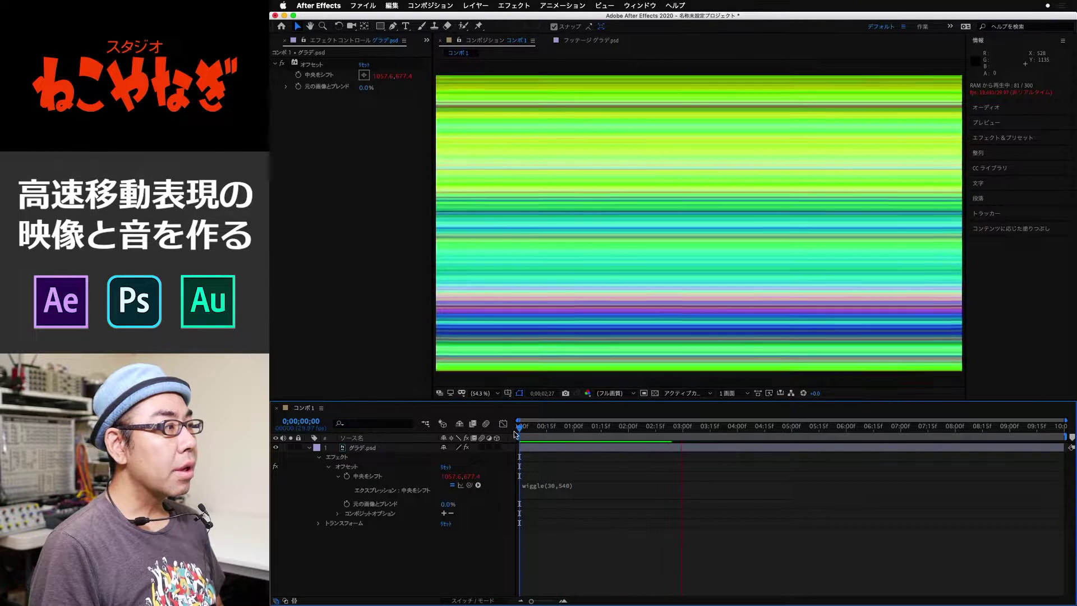
key(space)
key(space)
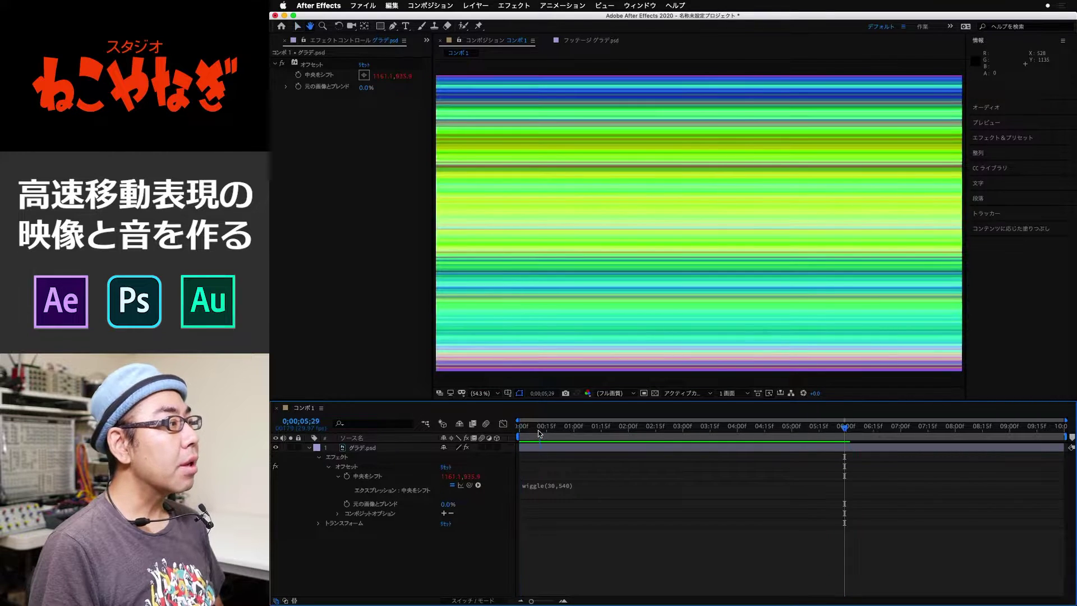
key(space)
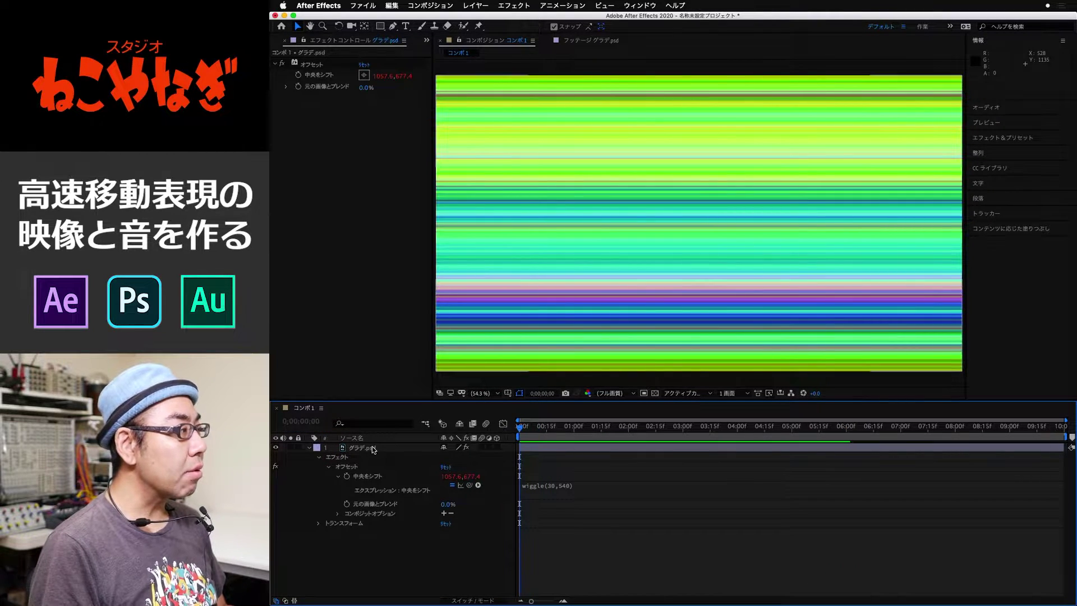
key(space)
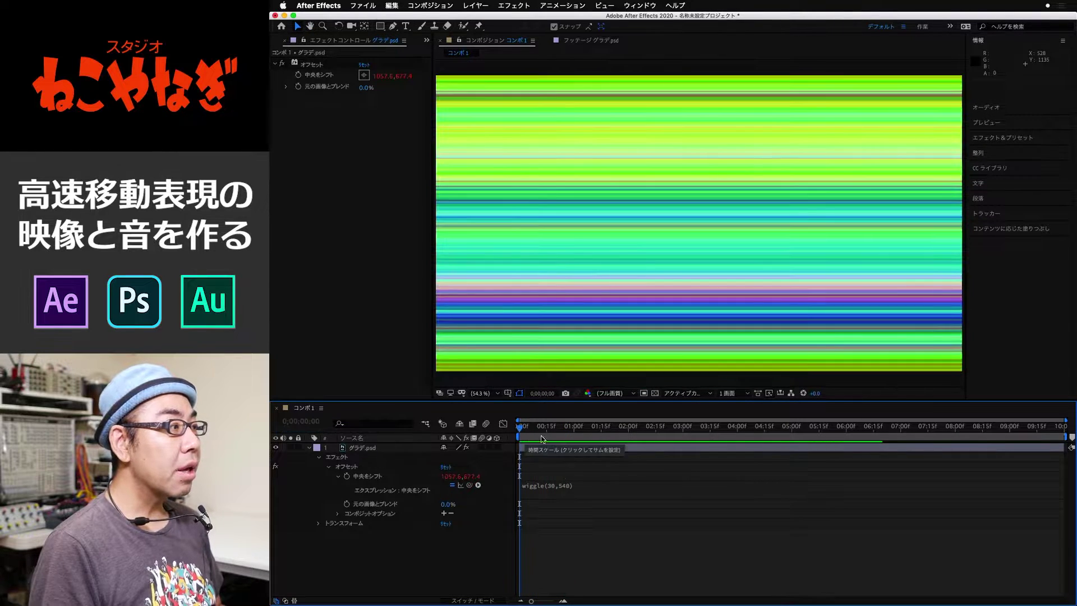
key(space)
click(536, 449)
Apply ポスタリゼーション時間 (Posterize Time) to the グラデ.psd layer at a frame rate of 10.
right_click(537, 449)
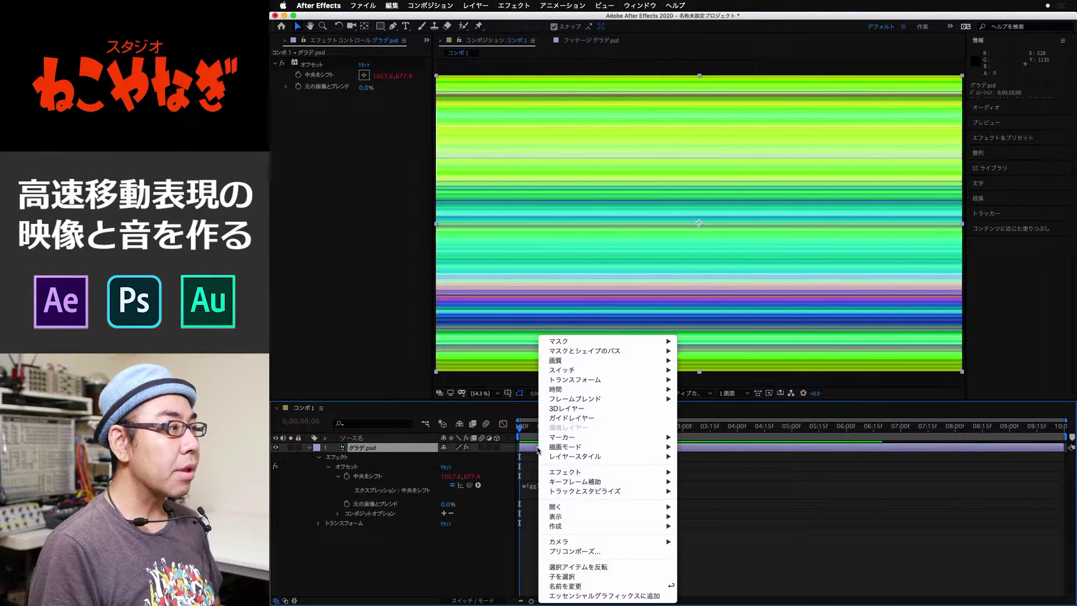
mouse_move(613, 471)
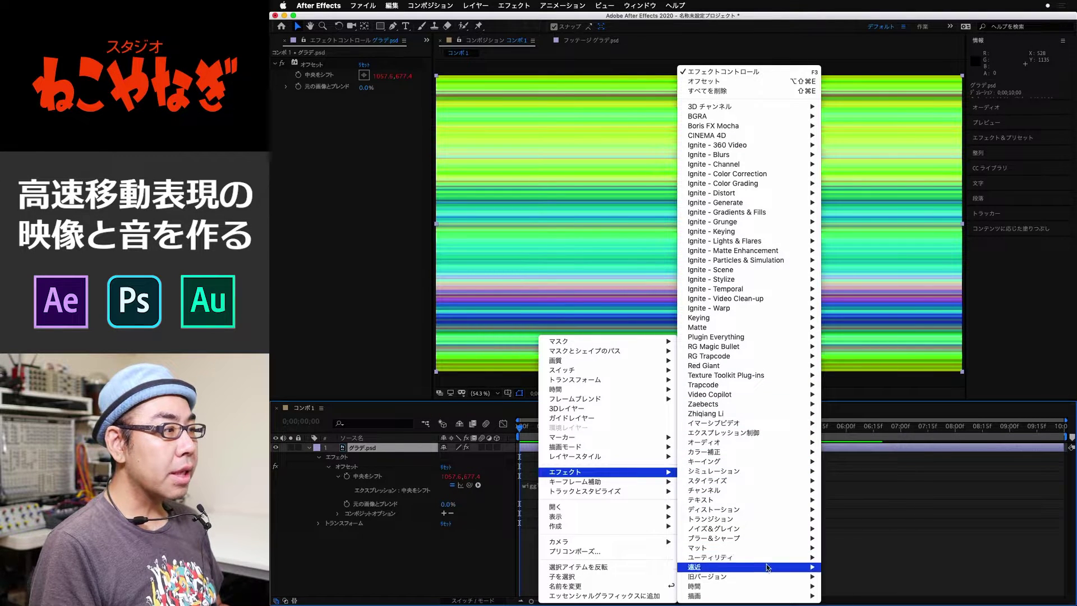
mouse_move(768, 586)
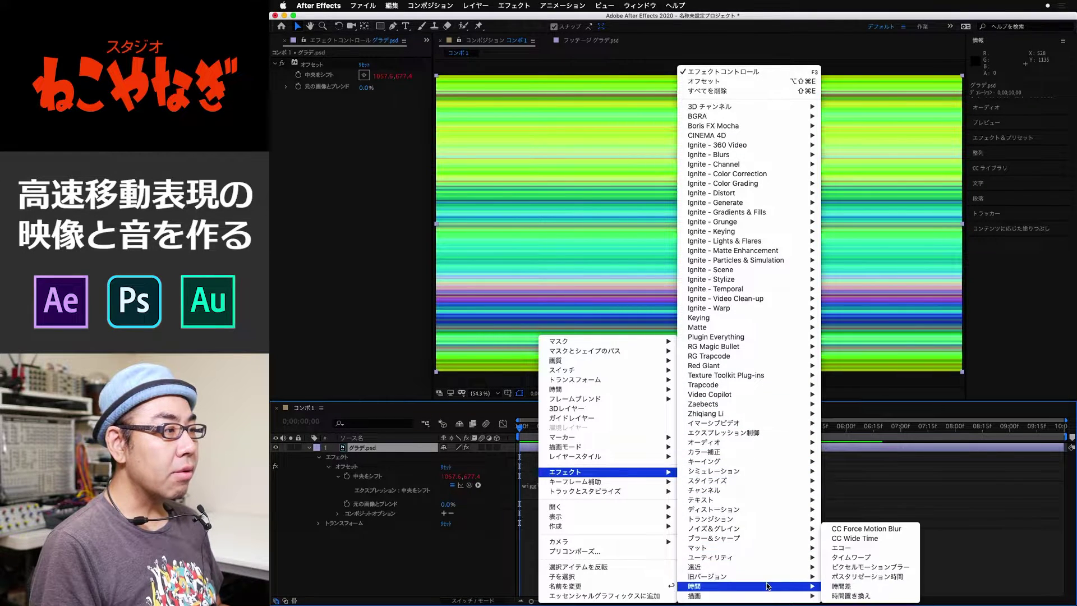
click(881, 580)
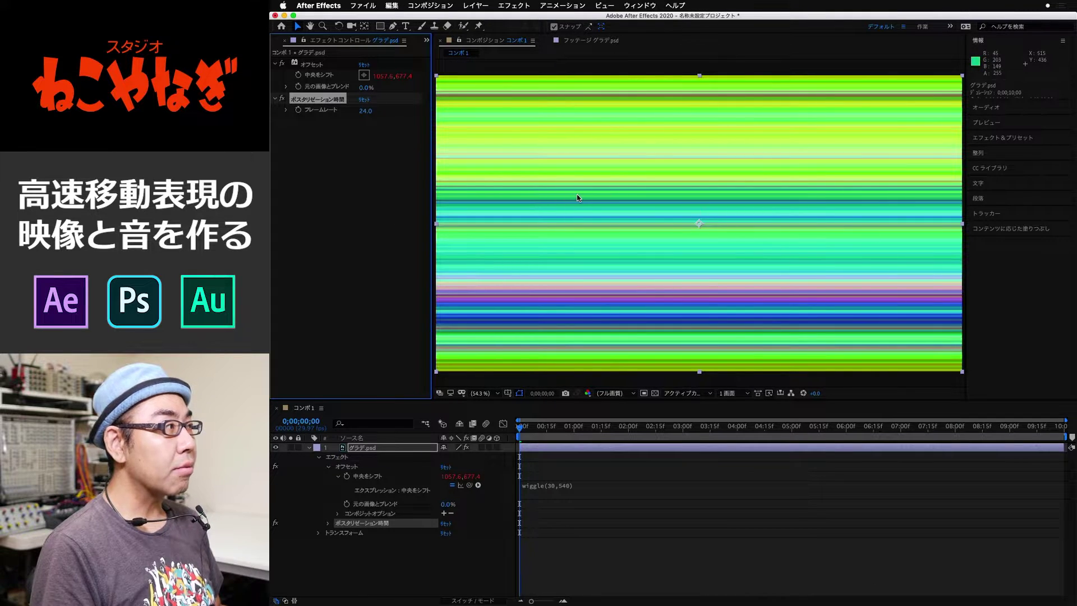
click(369, 116)
text(1)
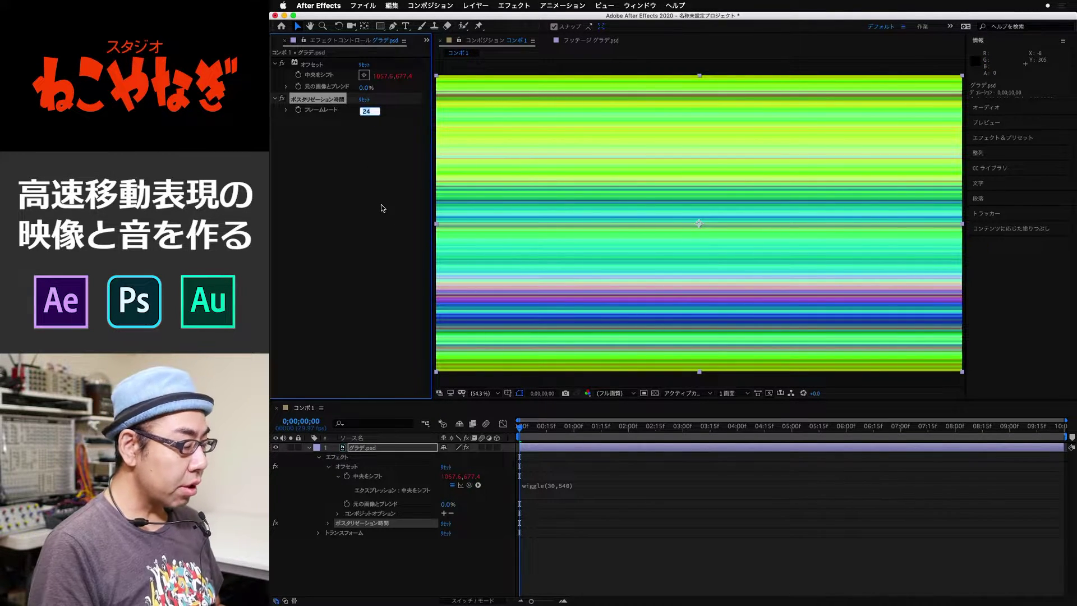
text(0)
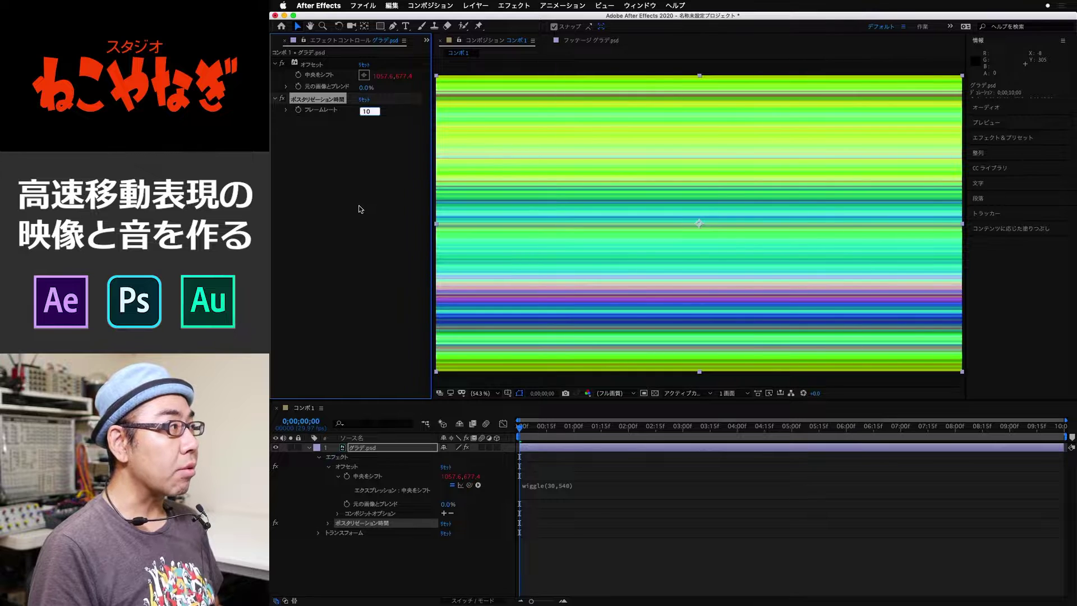
click(360, 209)
Preview the choppier stripe jitter, collapse the layer, and return to the start.
key(space)
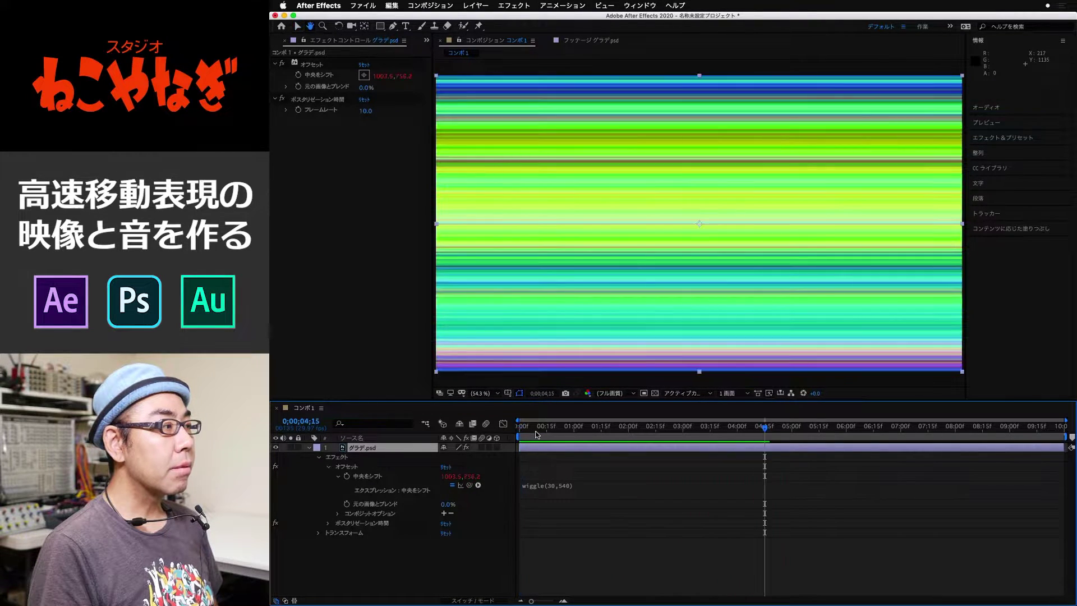
key(space)
key(space)
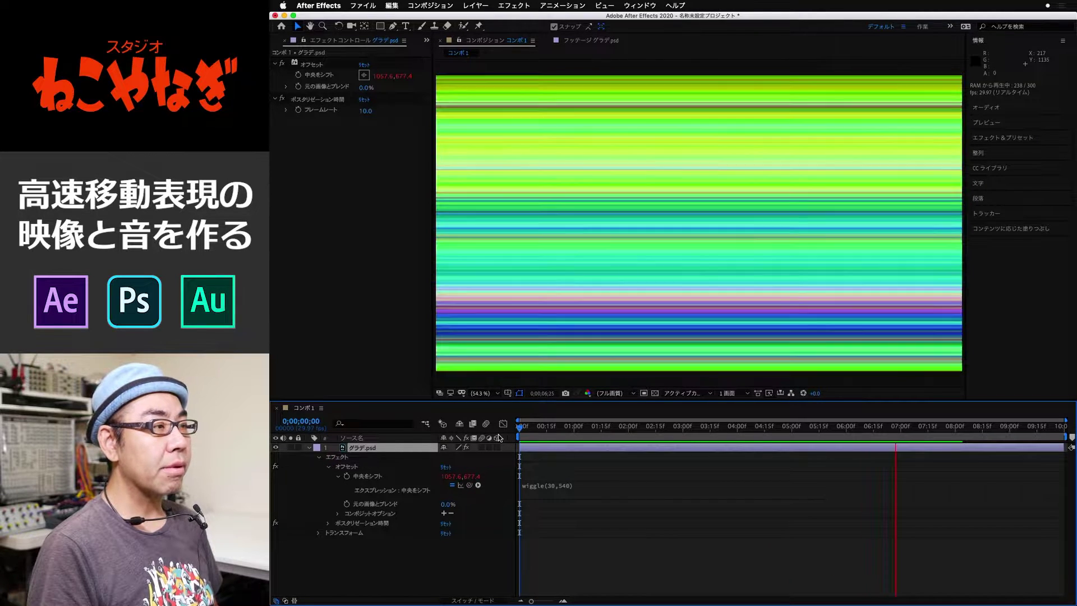
key(space)
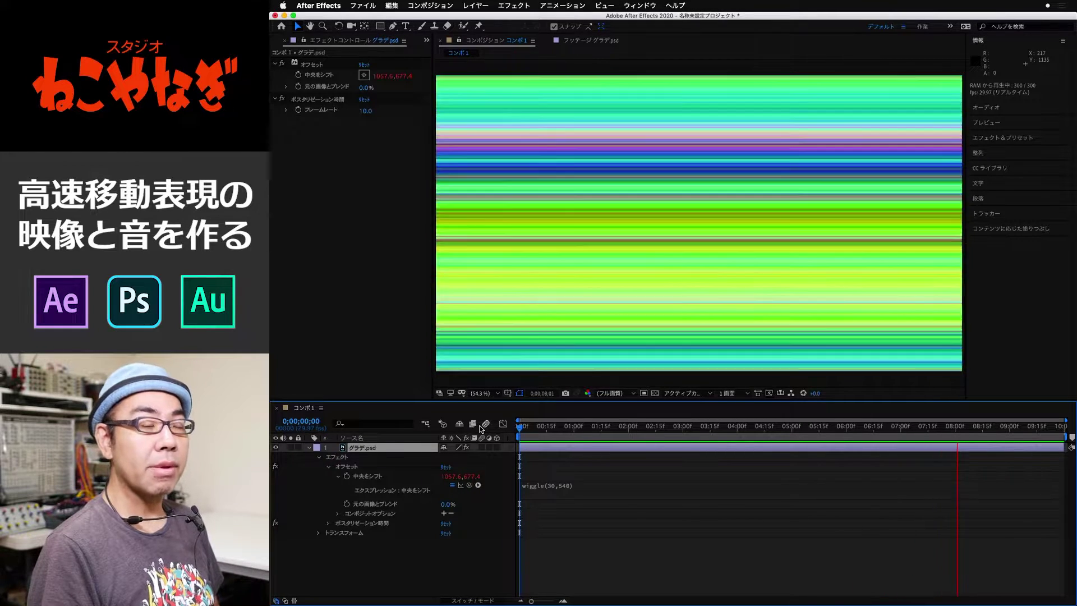
key(space)
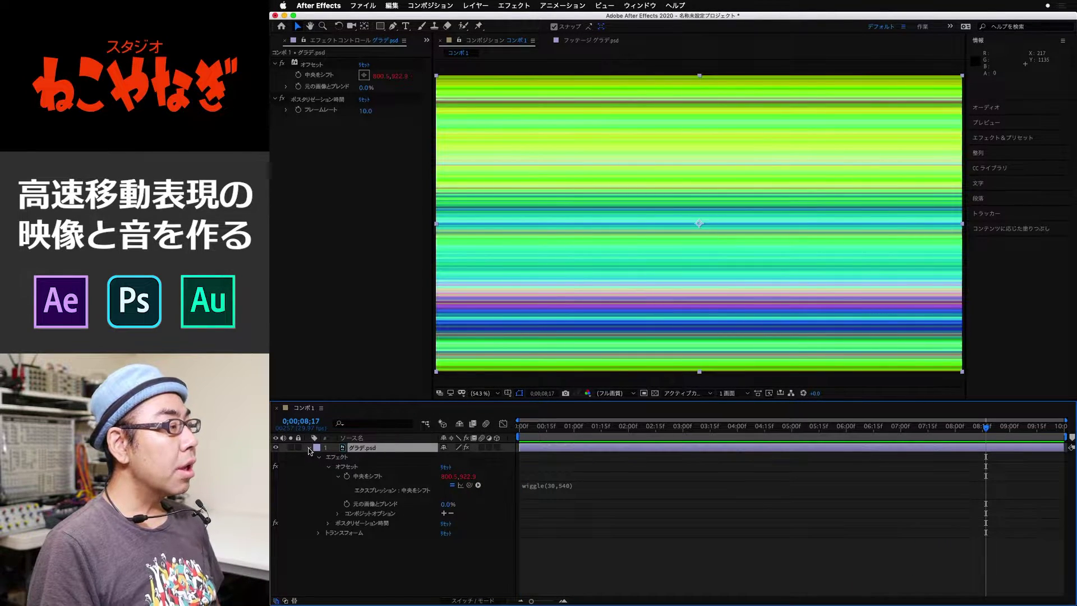
click(308, 449)
key(Home)
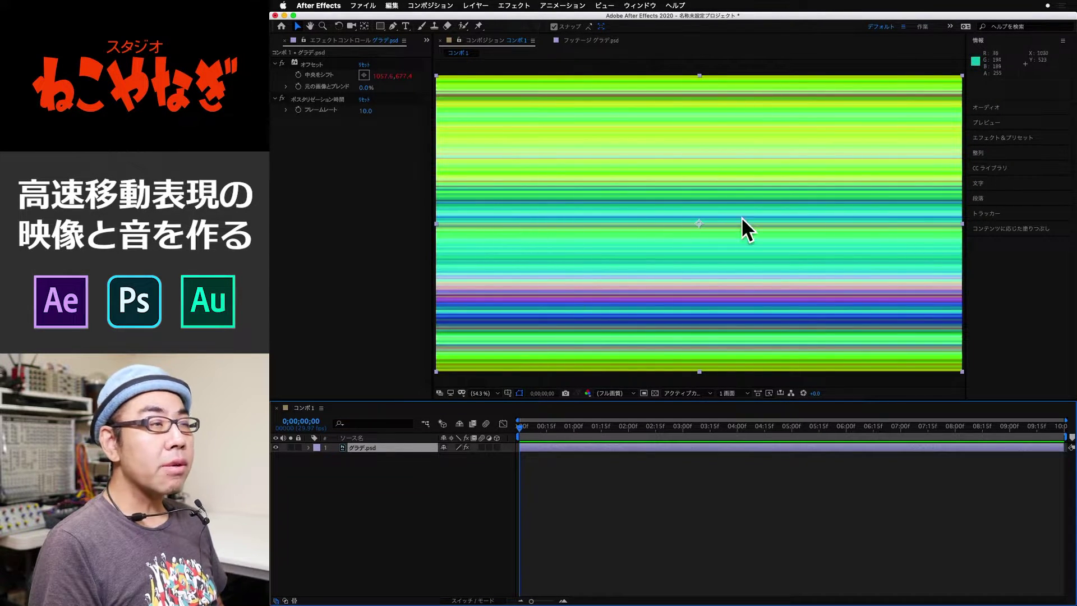
Apply CC Light Sweep from 描画 to the グラデ.psd layer, undoing an accidental first attempt.
click(351, 178)
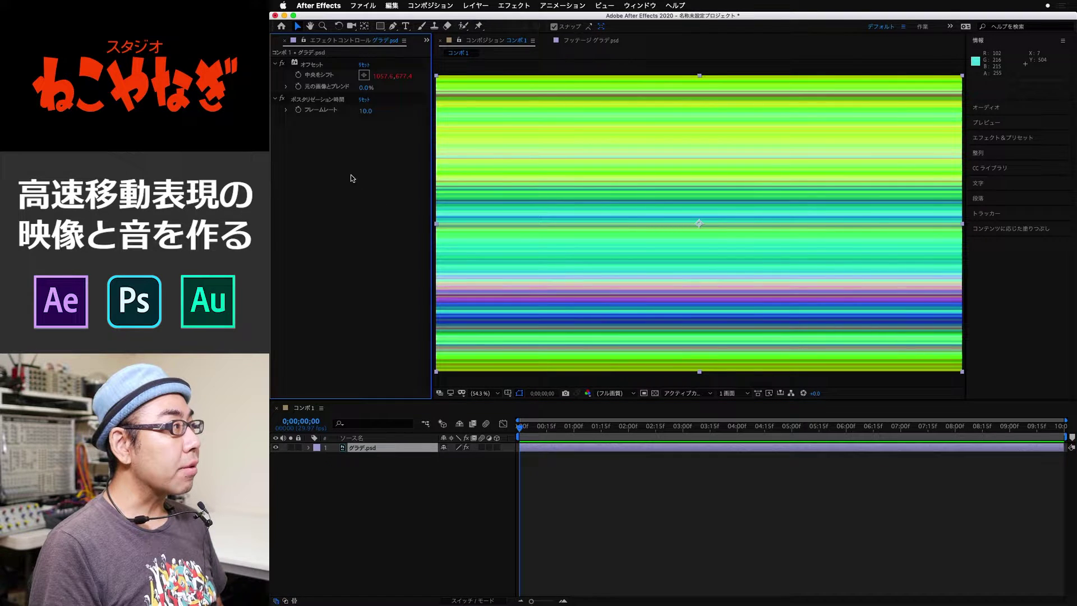
right_click(317, 166)
click(320, 210)
key(super+z)
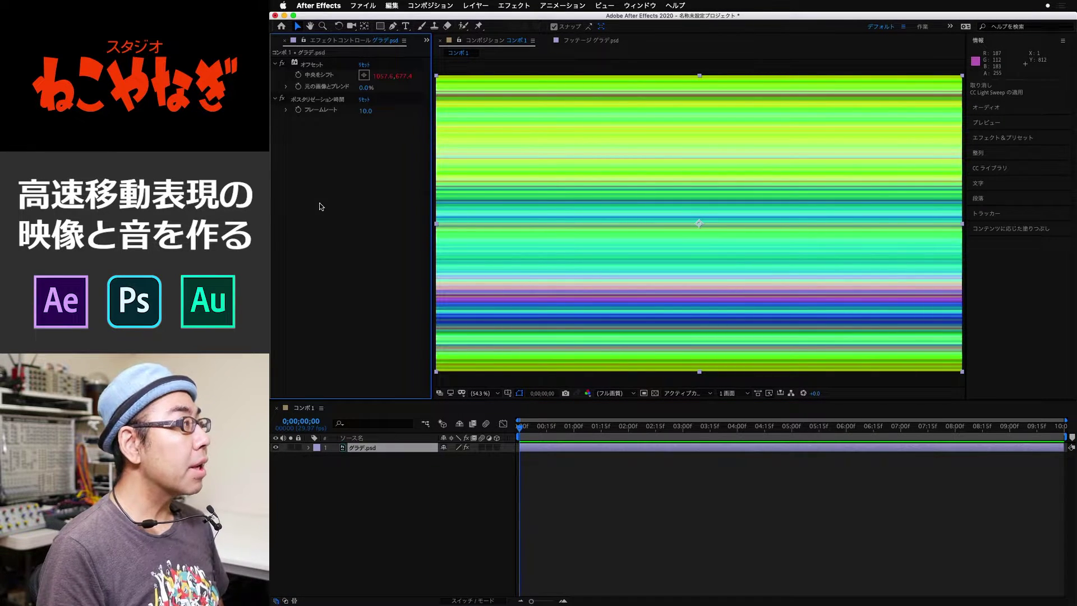
right_click(321, 206)
mouse_move(407, 589)
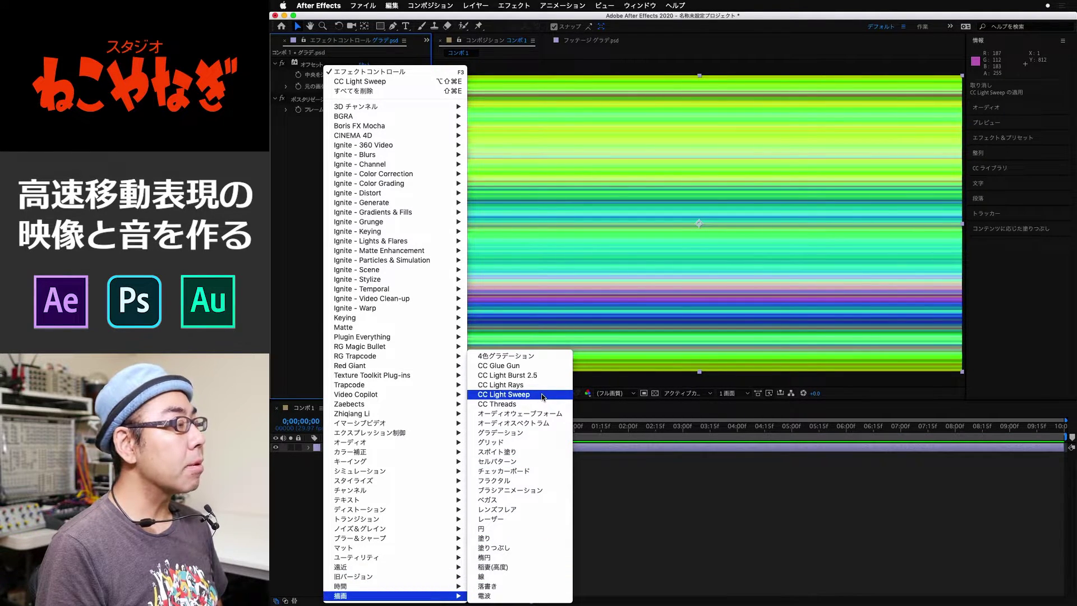
click(543, 397)
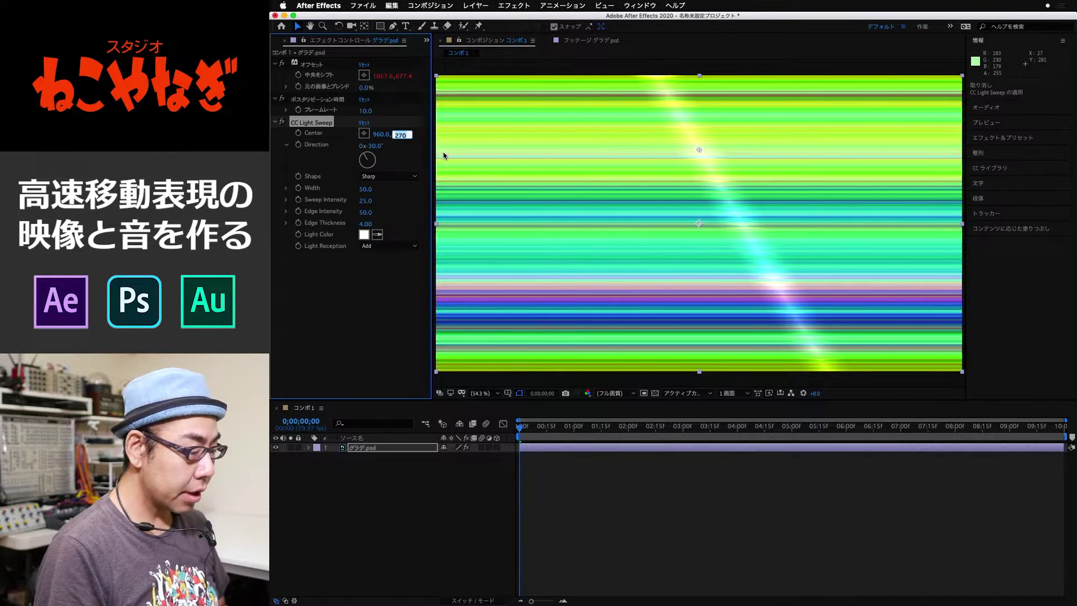
Centre the sweep at 540, set direction 90°, width 142, and edge intensity 76.
text(54)
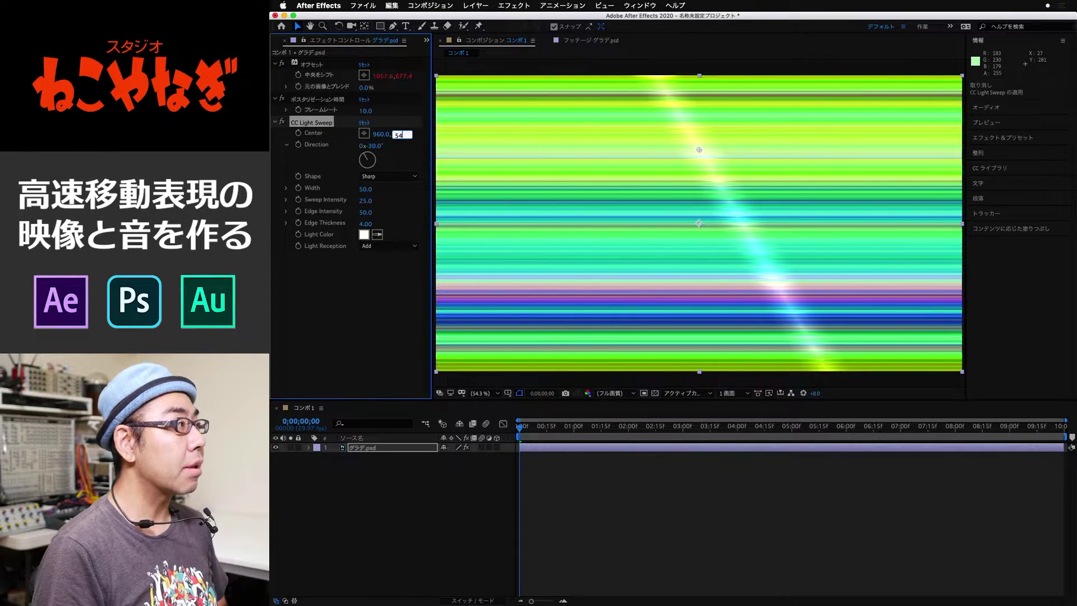
text(0)
key(Return)
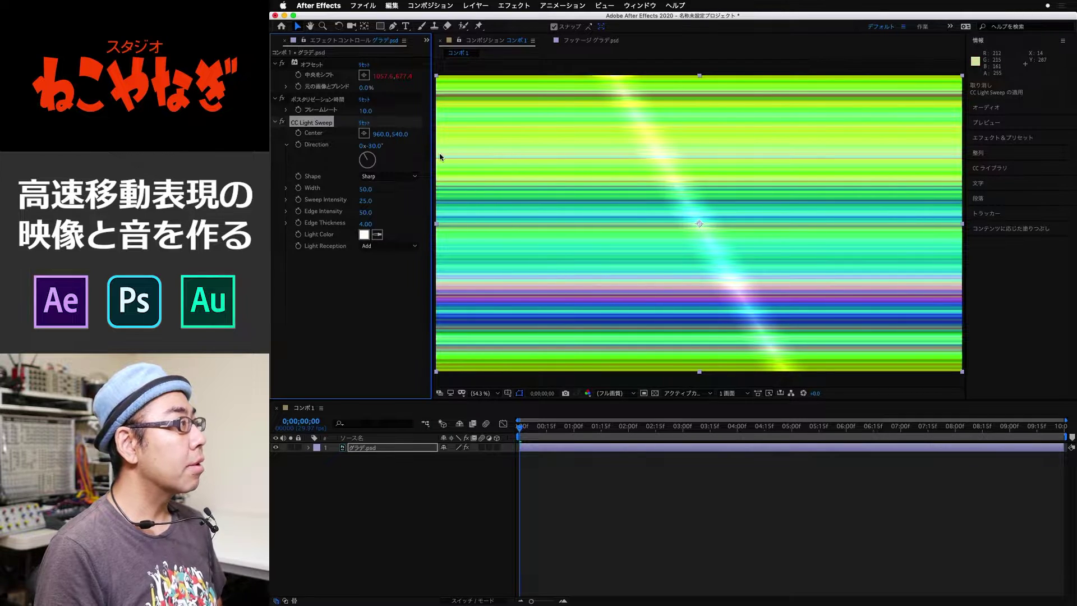
text(90)
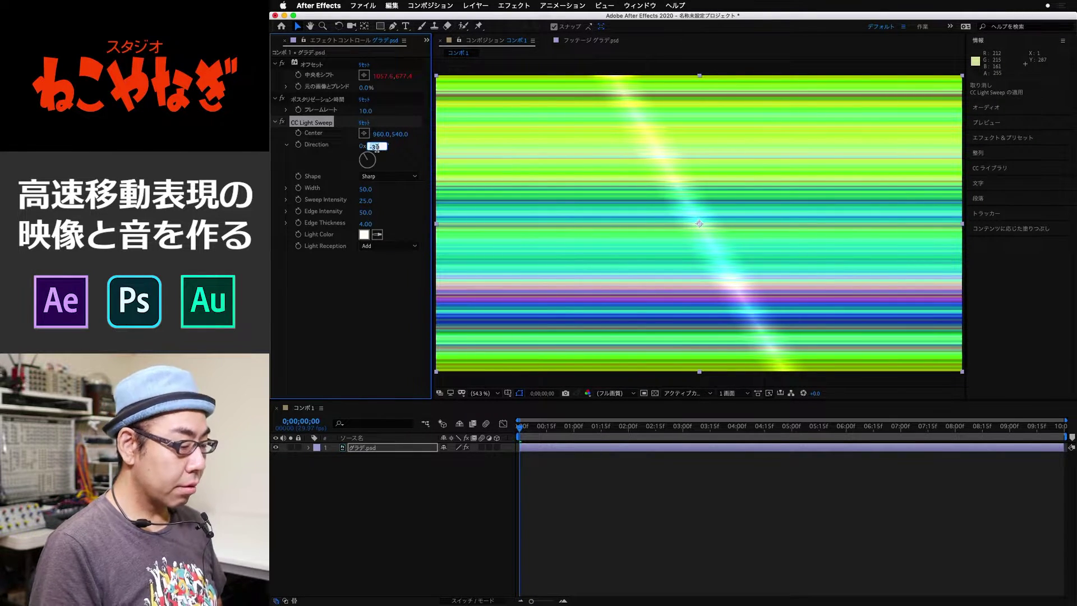
key(Return)
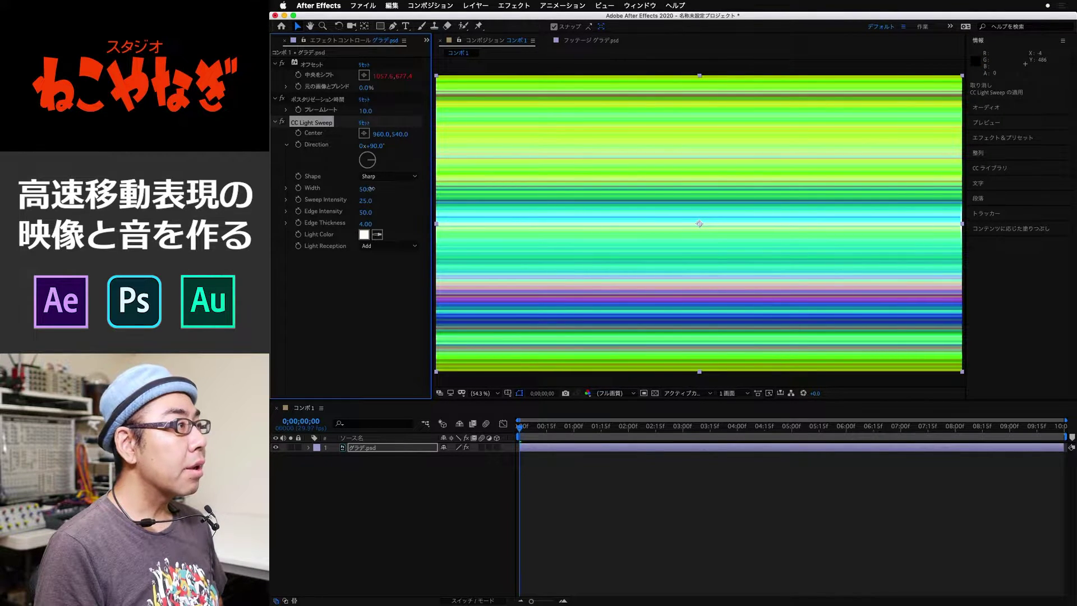
drag(370, 189, 412, 184)
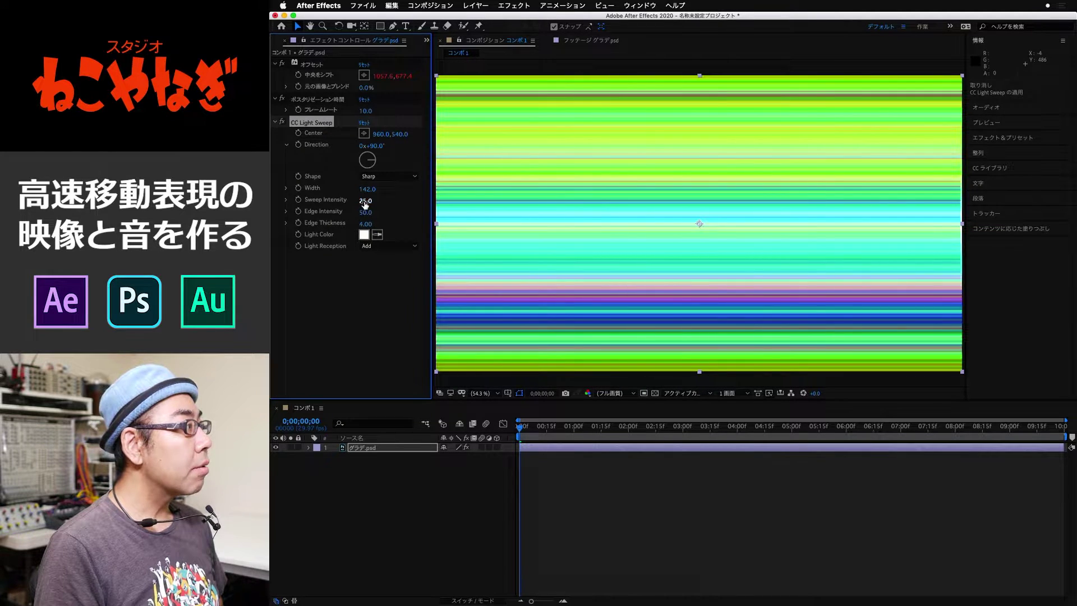
mouse_move(368, 200)
mouse_down()
mouse_move(399, 195)
mouse_move(391, 184)
mouse_up()
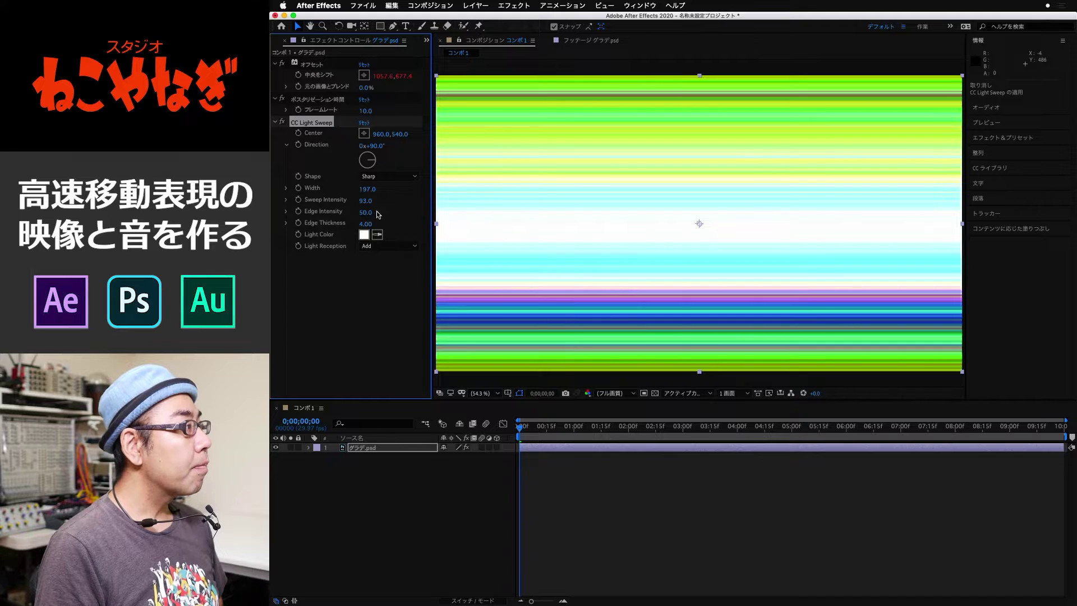
drag(364, 212, 372, 208)
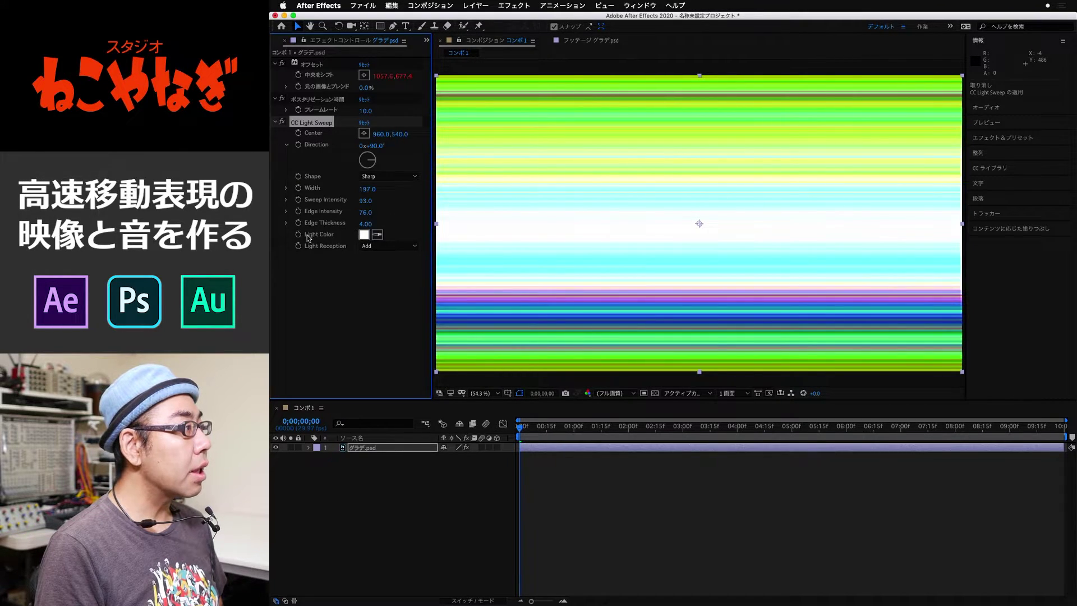
Make the light colour pale yellow and set Light Reception to Composite.
click(363, 235)
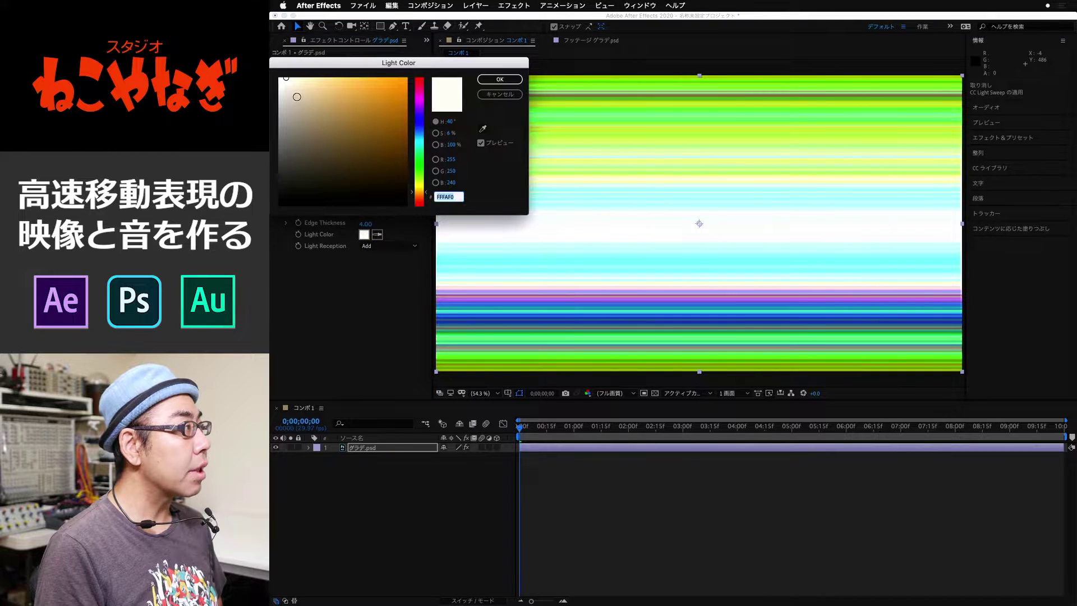
drag(296, 96, 272, 75)
drag(417, 188, 419, 186)
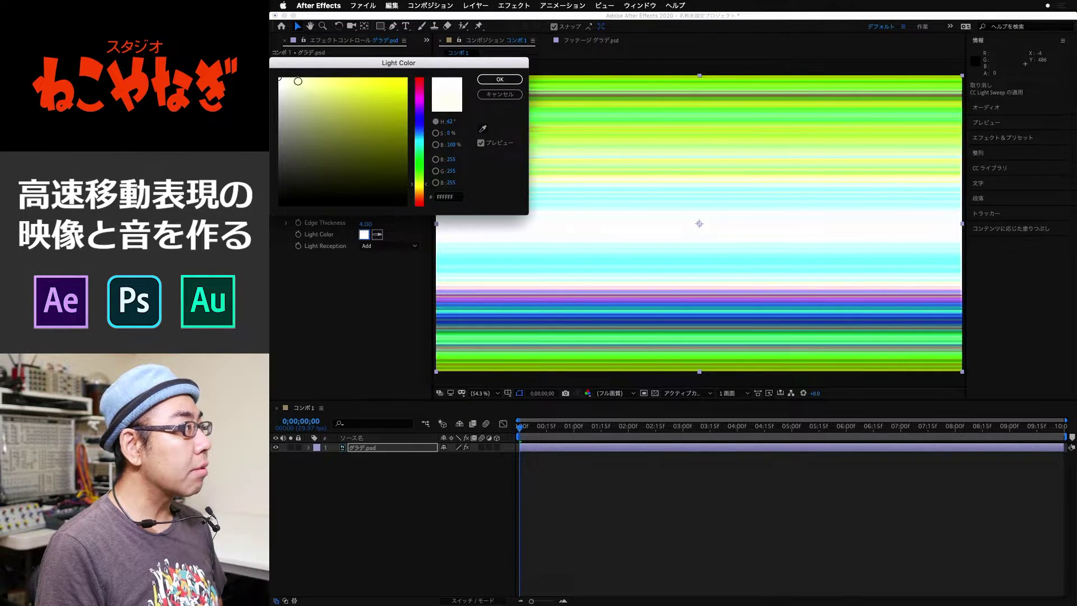
drag(317, 75, 314, 74)
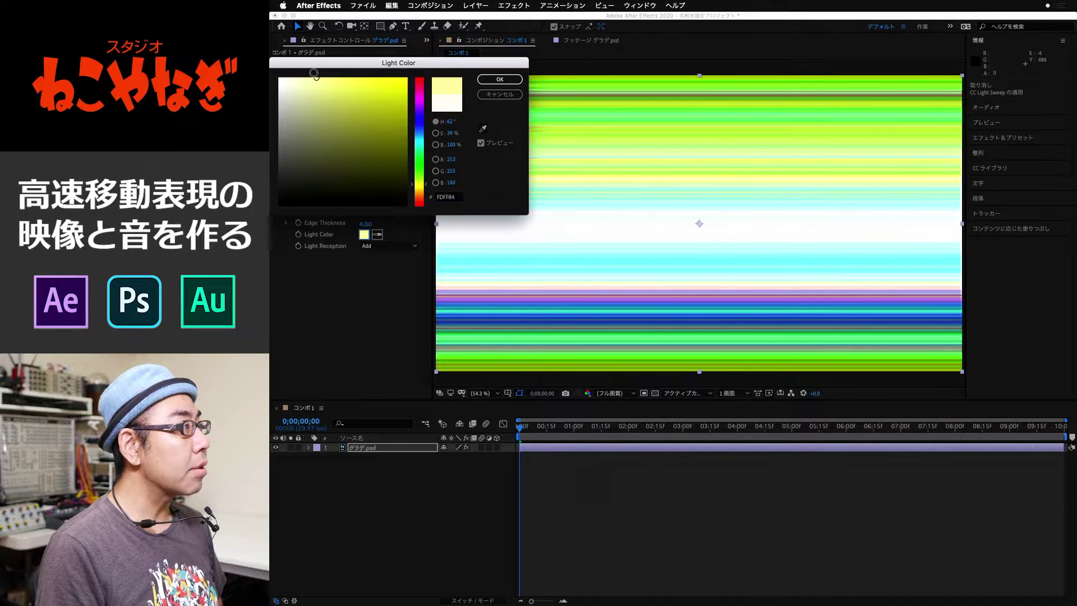
click(494, 82)
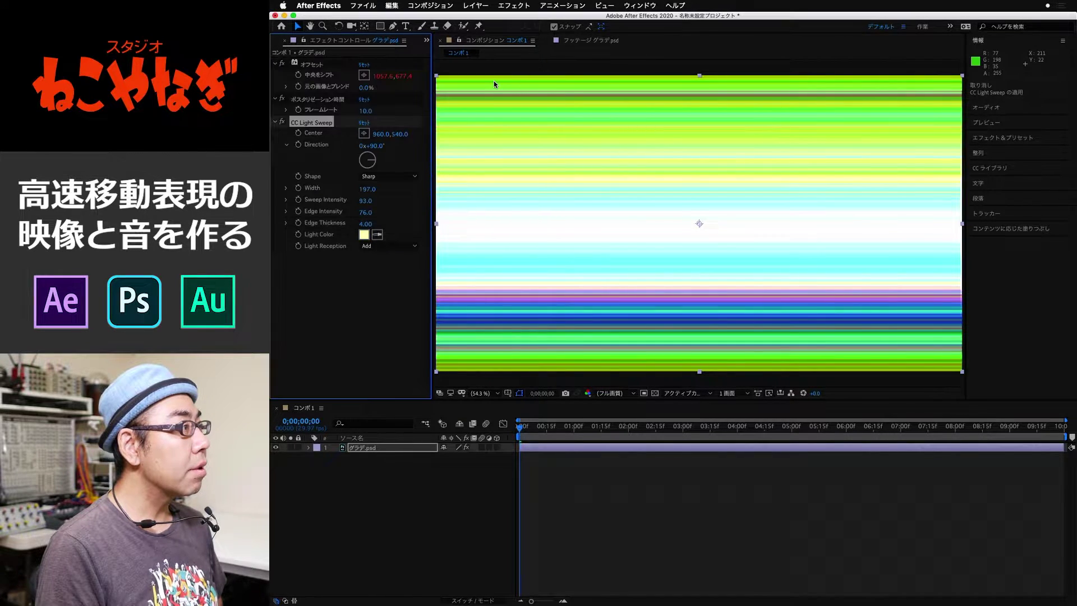
click(378, 250)
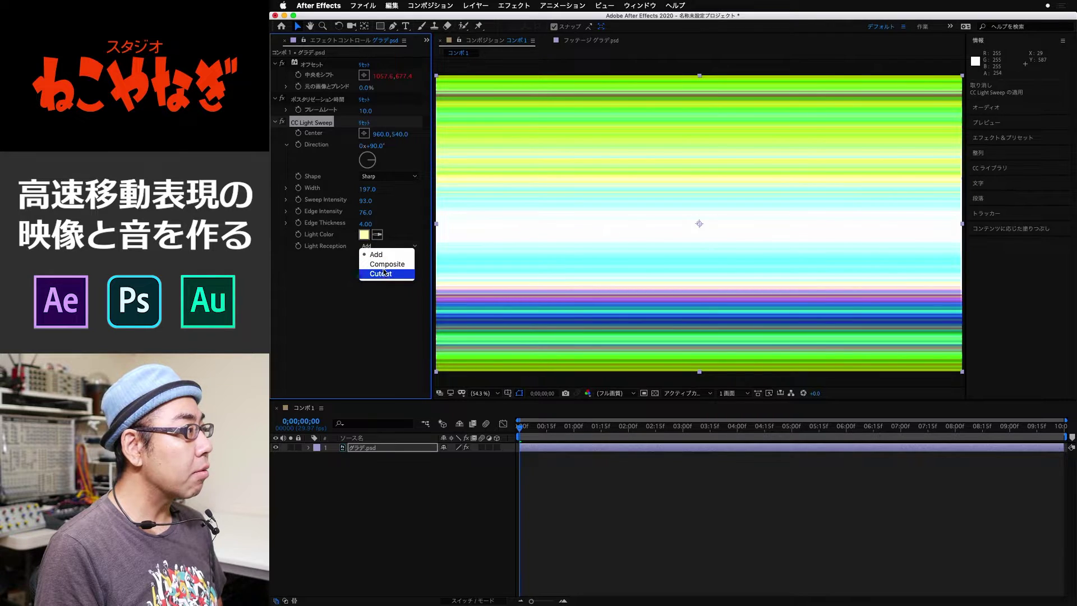
click(385, 263)
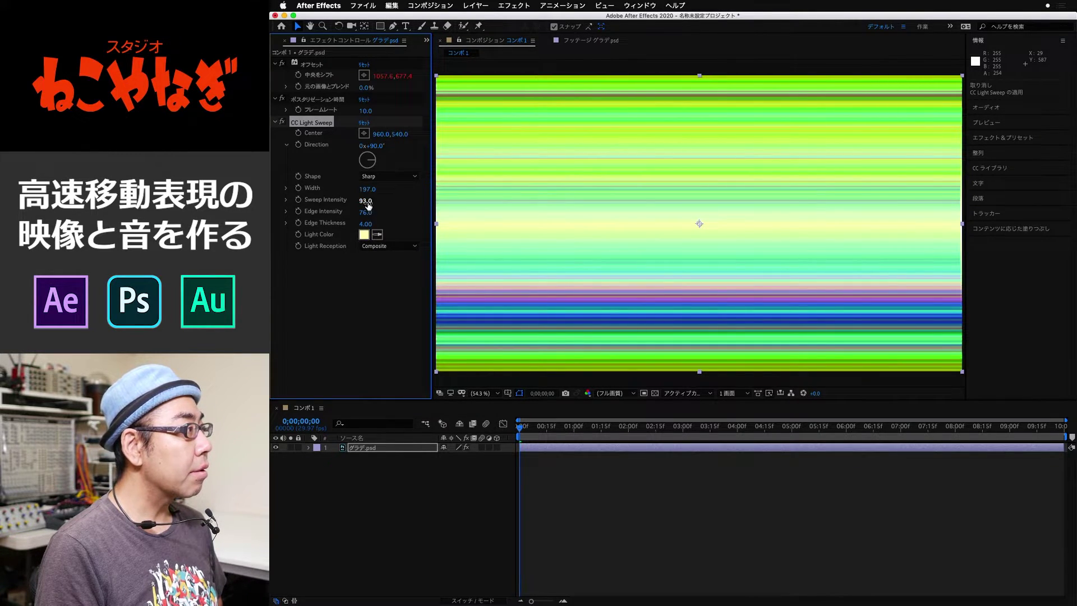
Raise sweep intensity to 187, use yellow F9FD77, and widen the band to 251.
drag(382, 200, 409, 198)
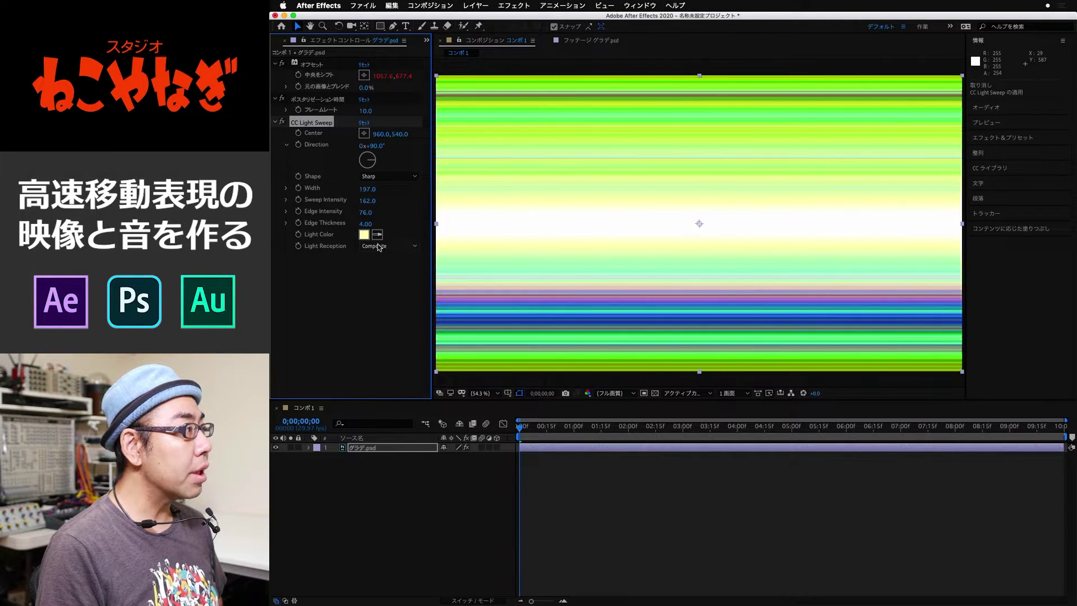
click(364, 234)
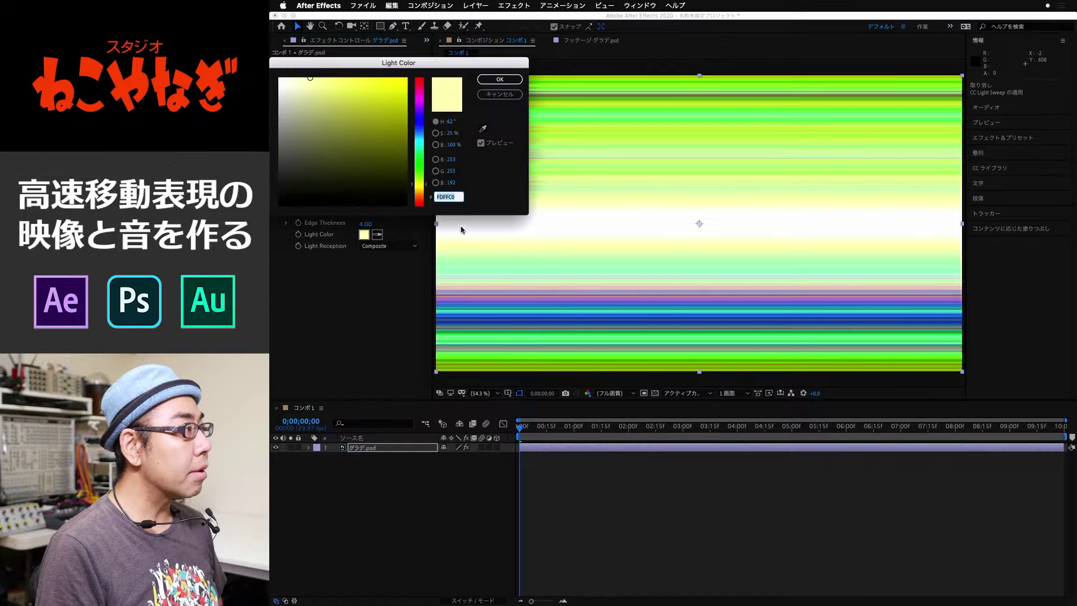
click(347, 79)
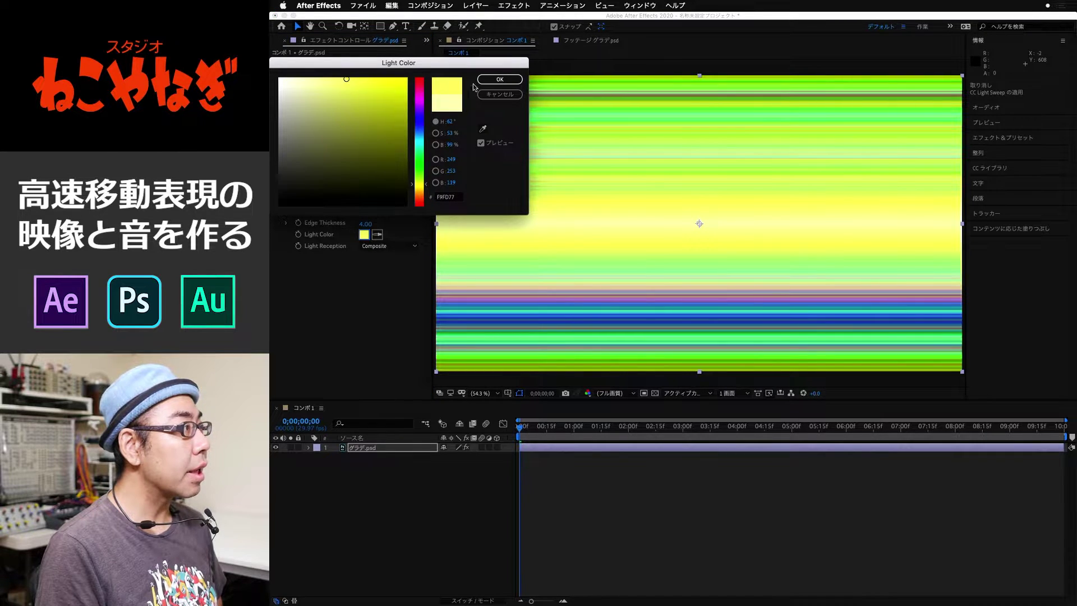
click(494, 79)
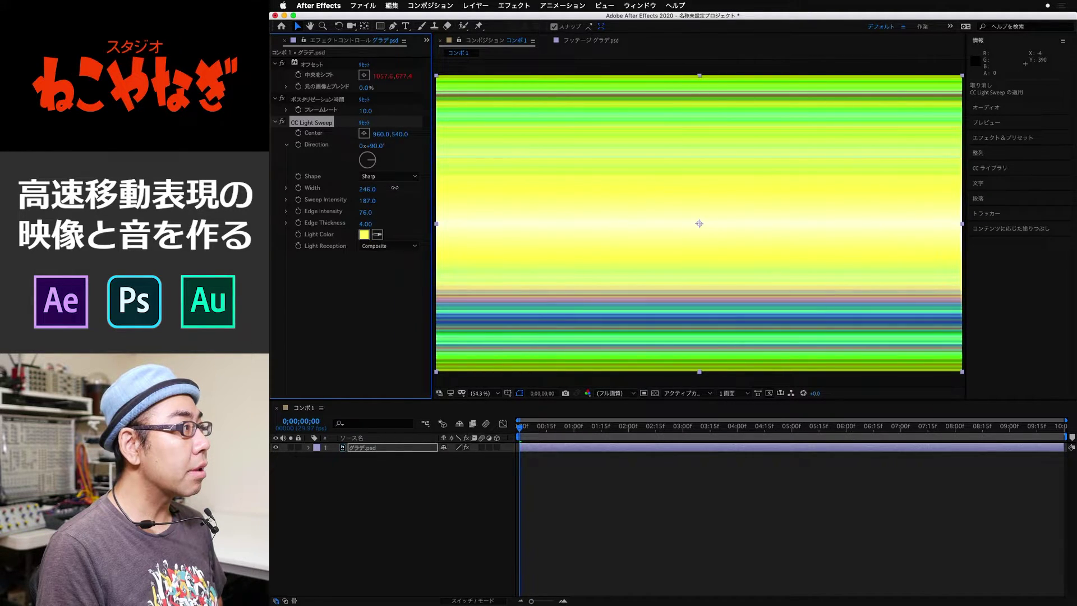
drag(395, 187, 397, 187)
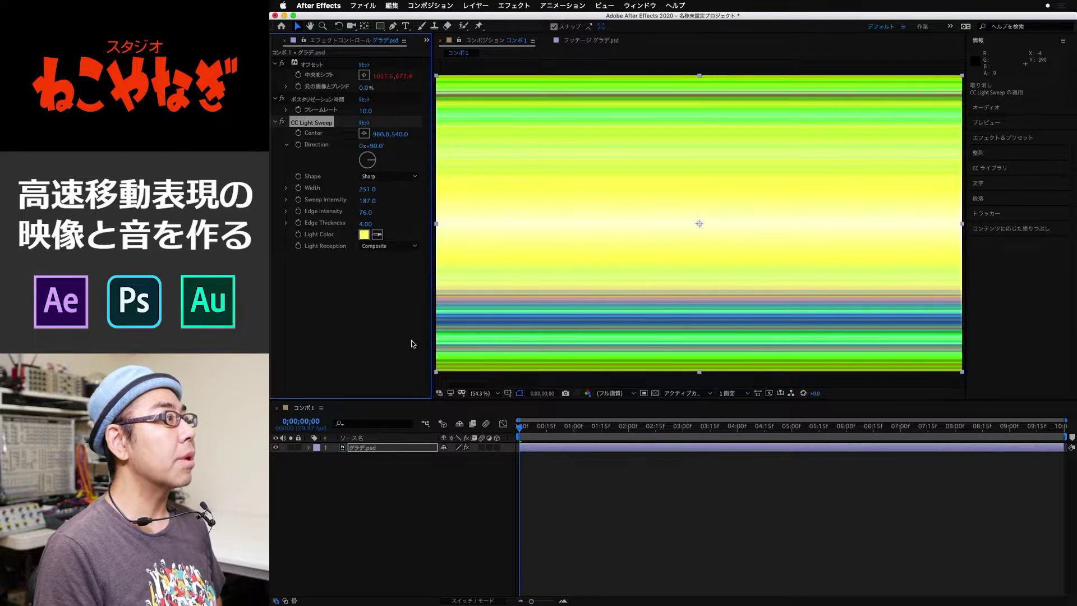
click(685, 519)
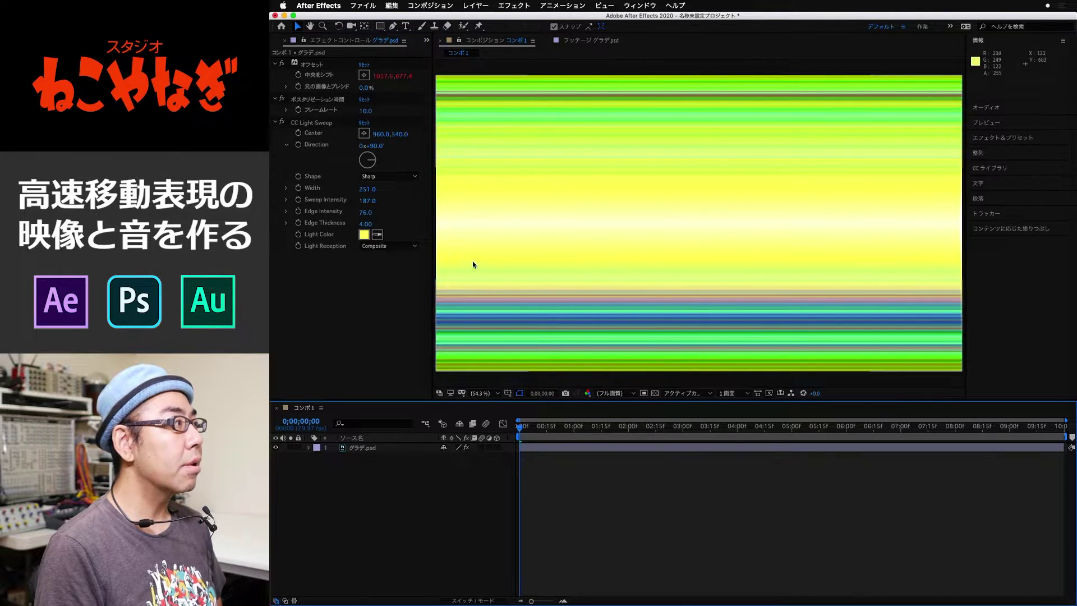
click(282, 122)
click(282, 122)
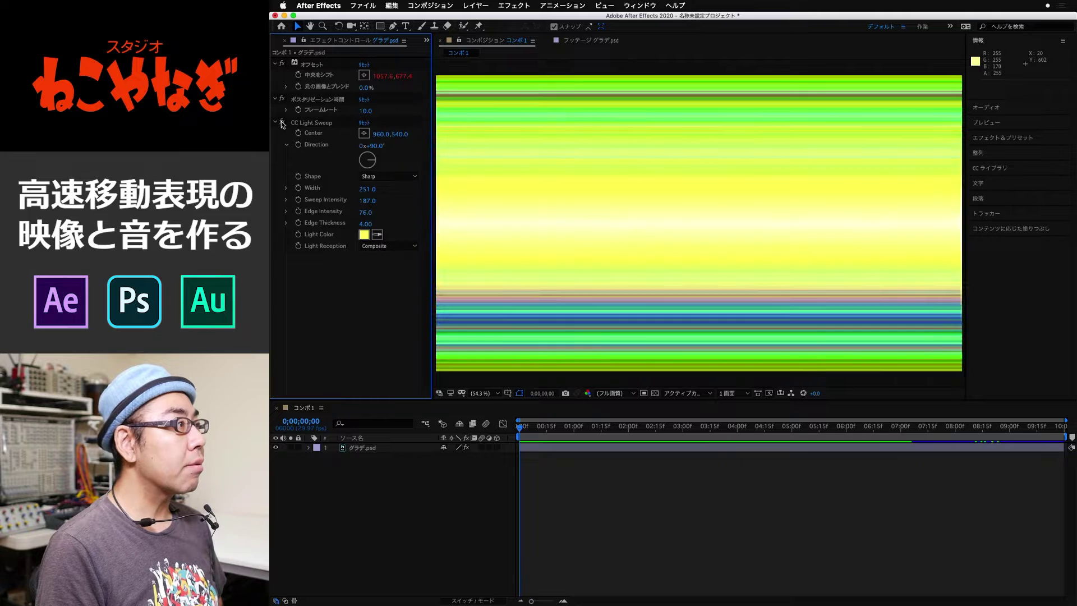
click(282, 122)
click(282, 122)
click(282, 122)
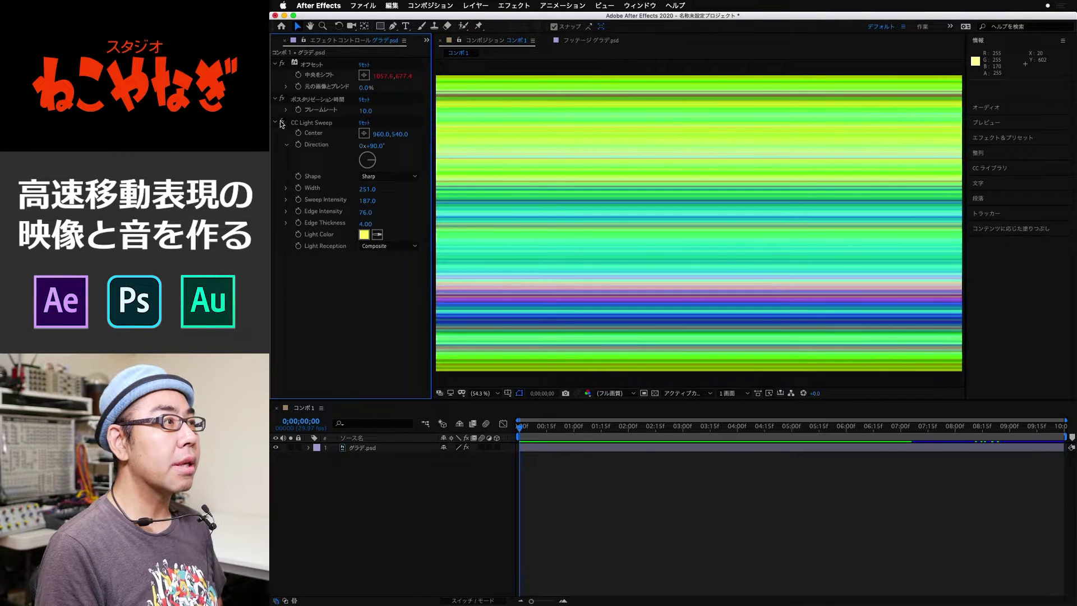
click(282, 122)
click(283, 123)
click(282, 123)
click(577, 507)
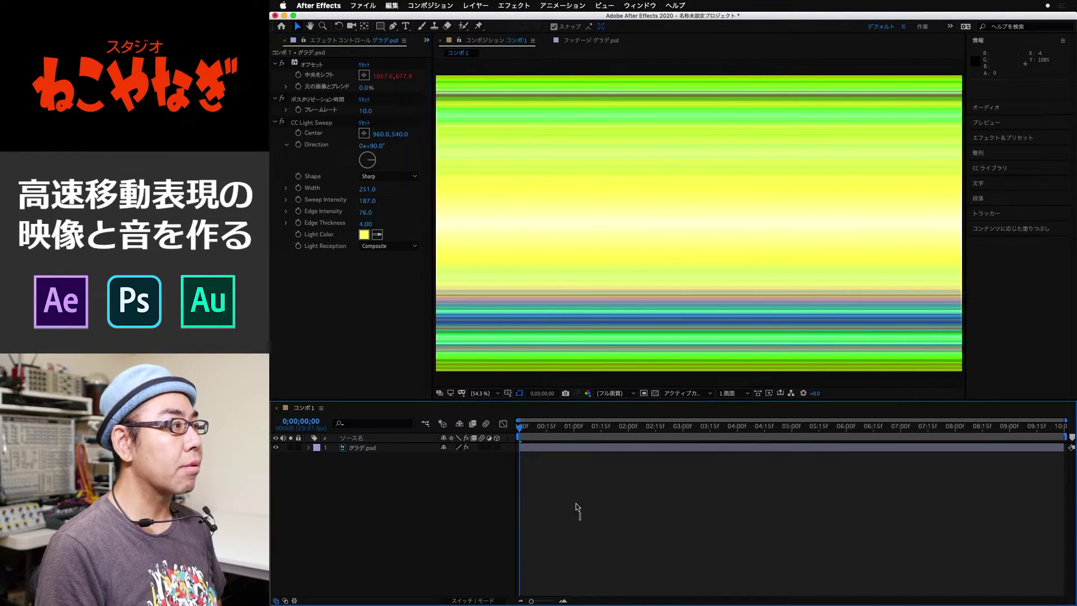
key(space)
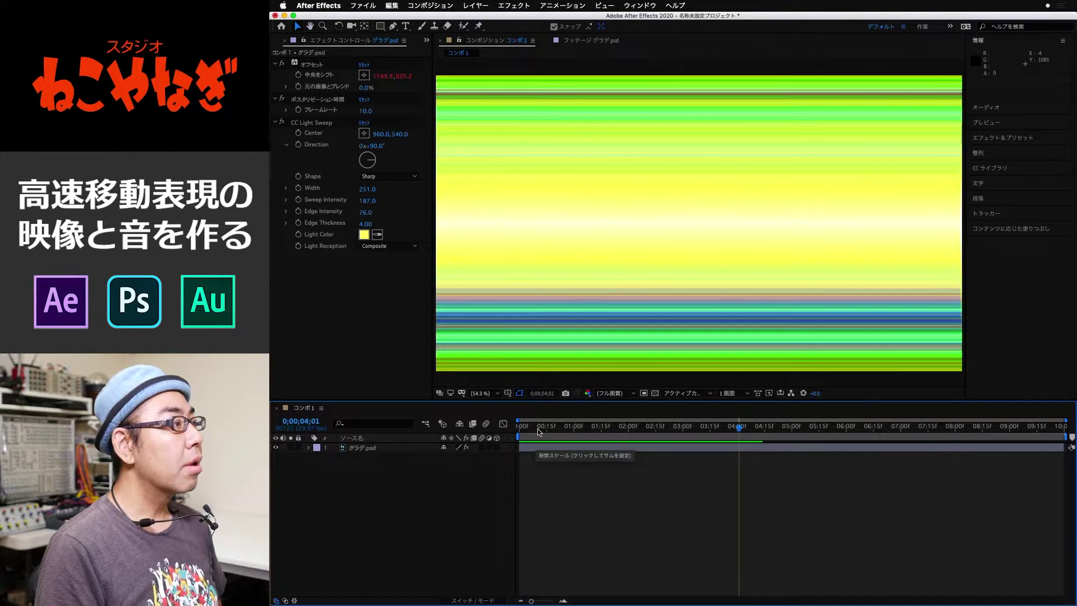
key(space)
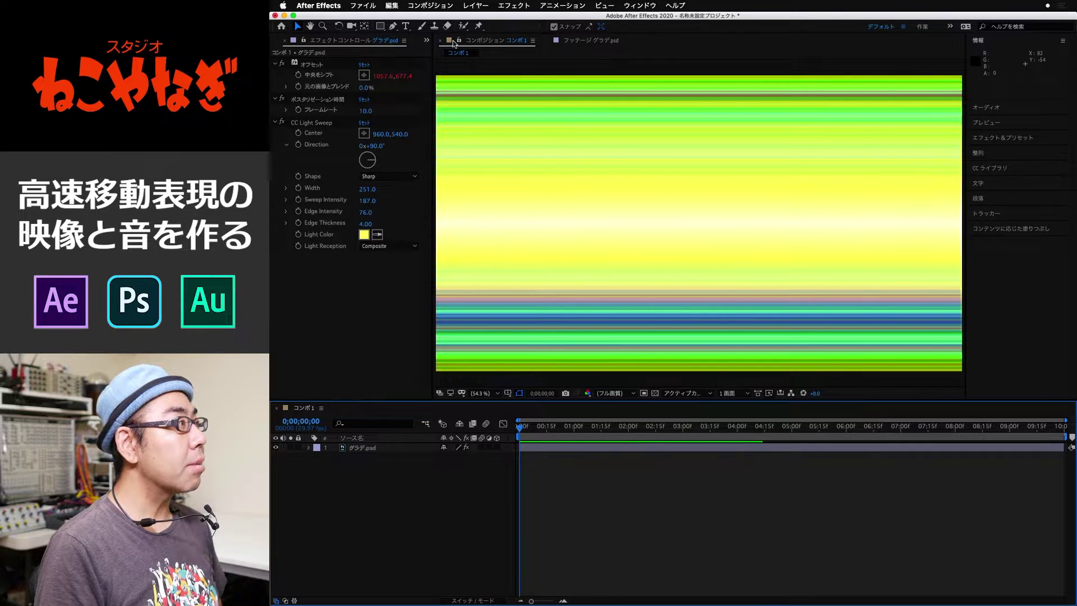
Type the title 高速移動 in the comp and centre it horizontally and vertically.
click(406, 26)
click(702, 224)
text(高速移動)
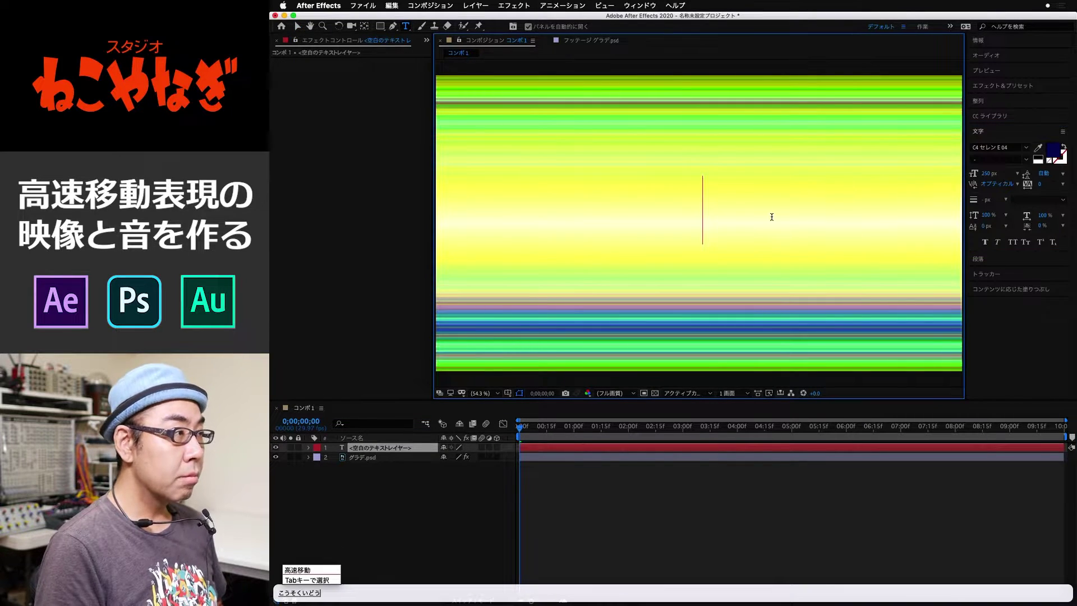
key(Return)
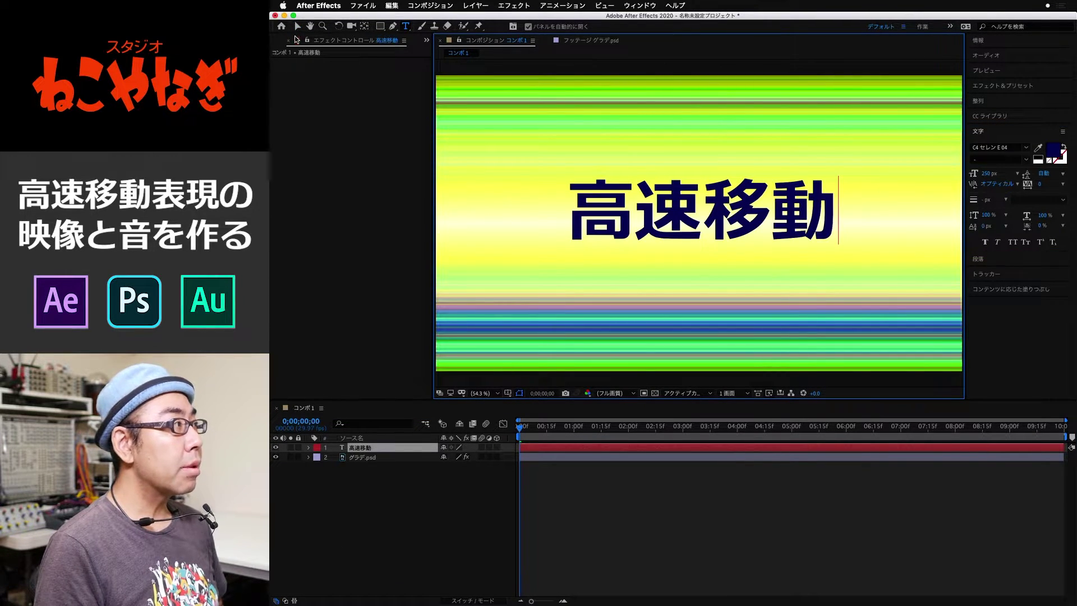
click(297, 26)
click(1026, 106)
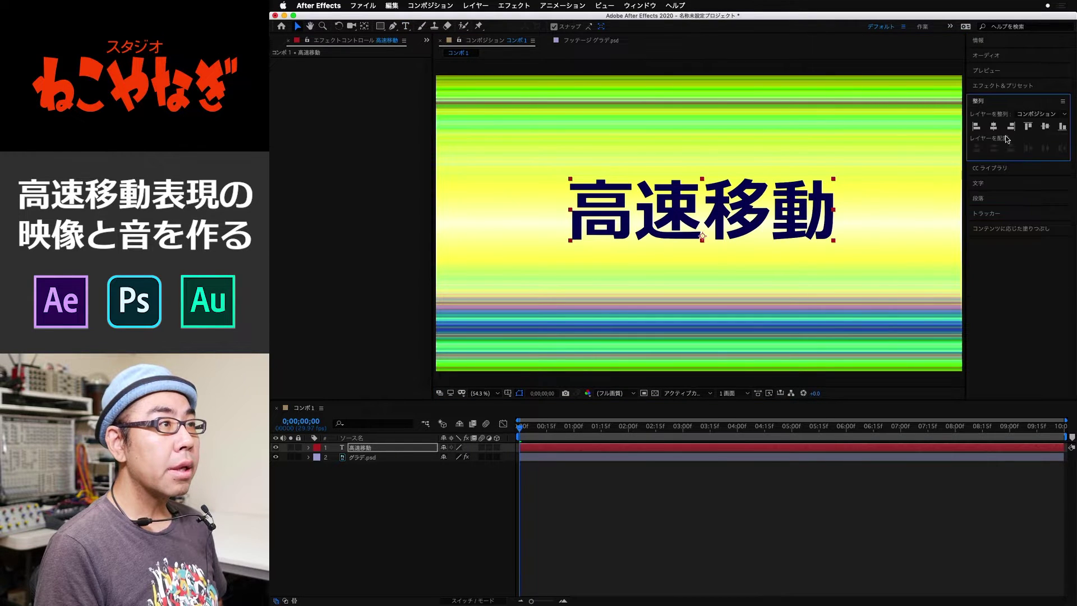
click(994, 126)
click(1044, 127)
Preview the comp with the title, return to the first frame, and expand the title layer.
click(565, 494)
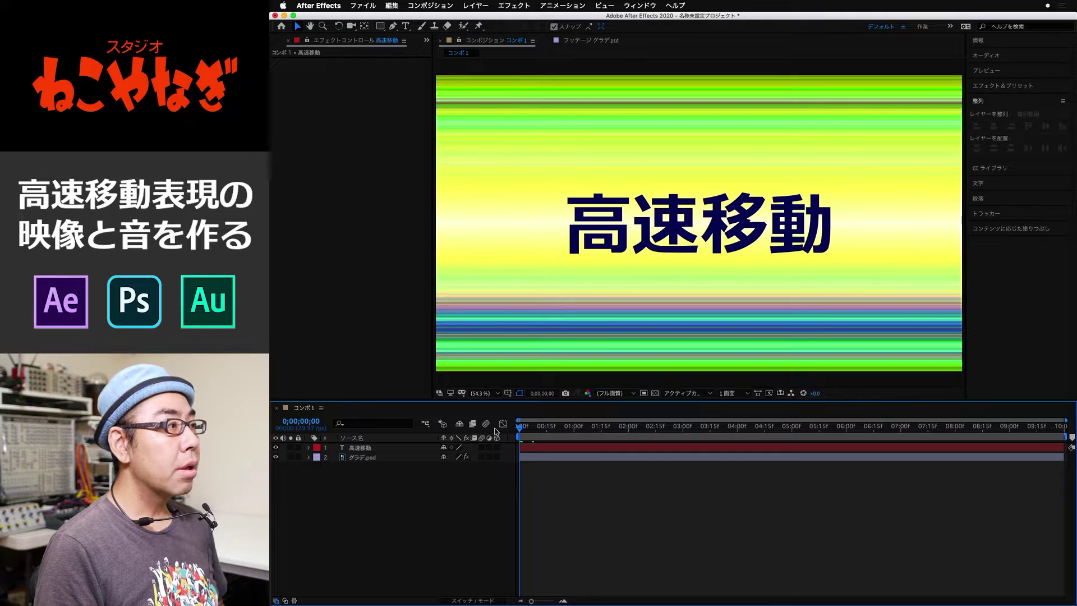
key(space)
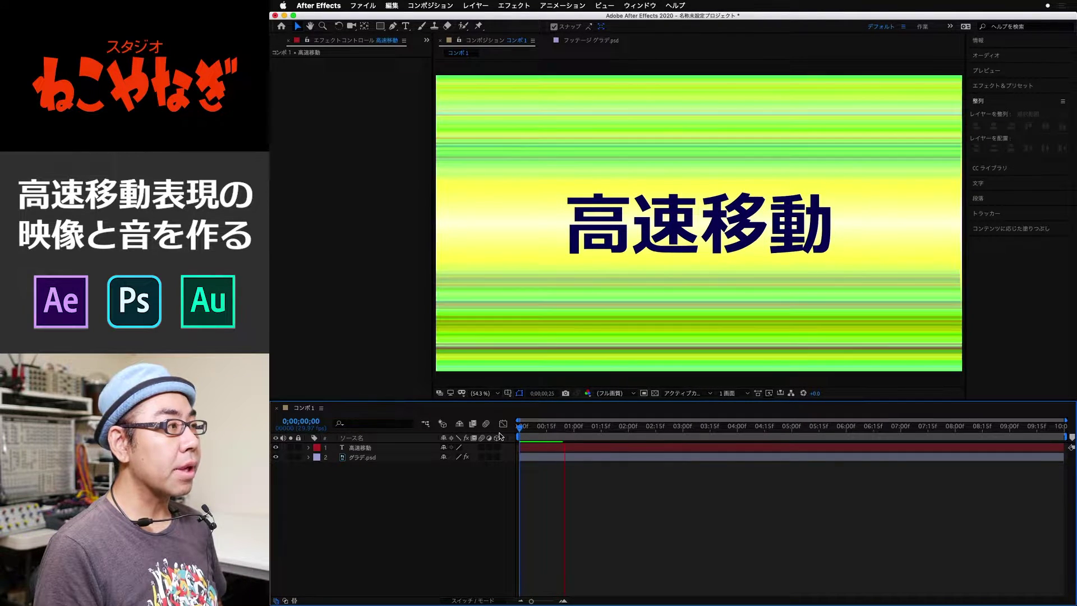
key(space)
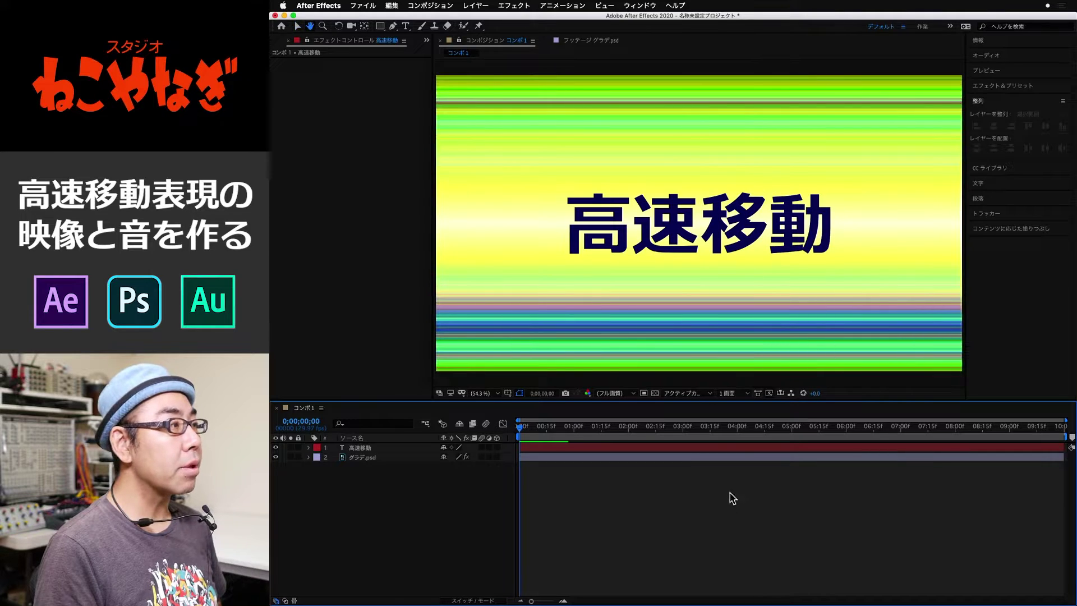
key(space)
click(533, 426)
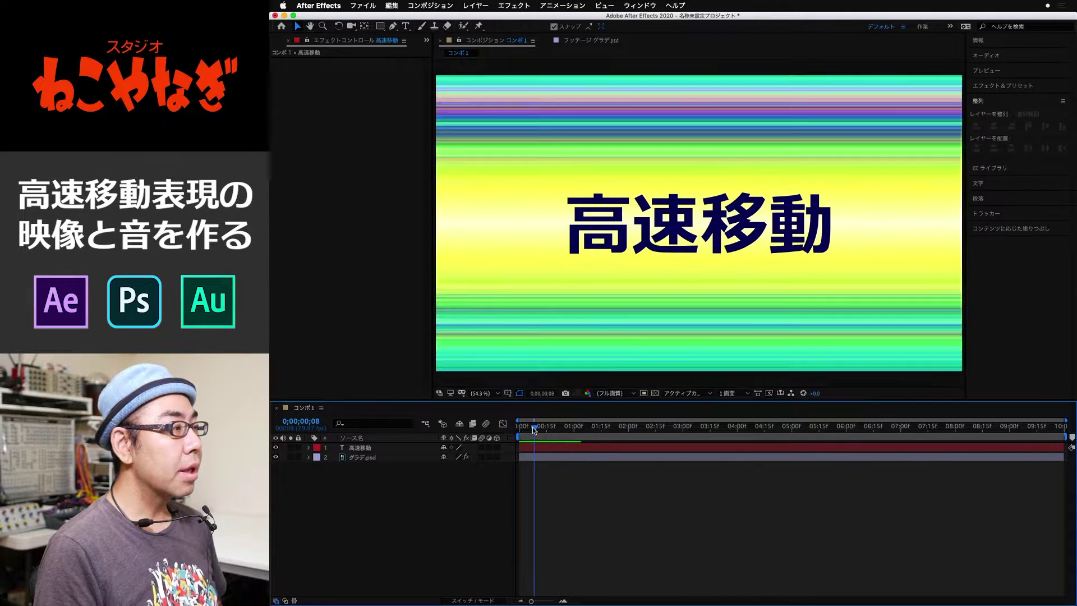
drag(533, 427, 519, 426)
click(305, 449)
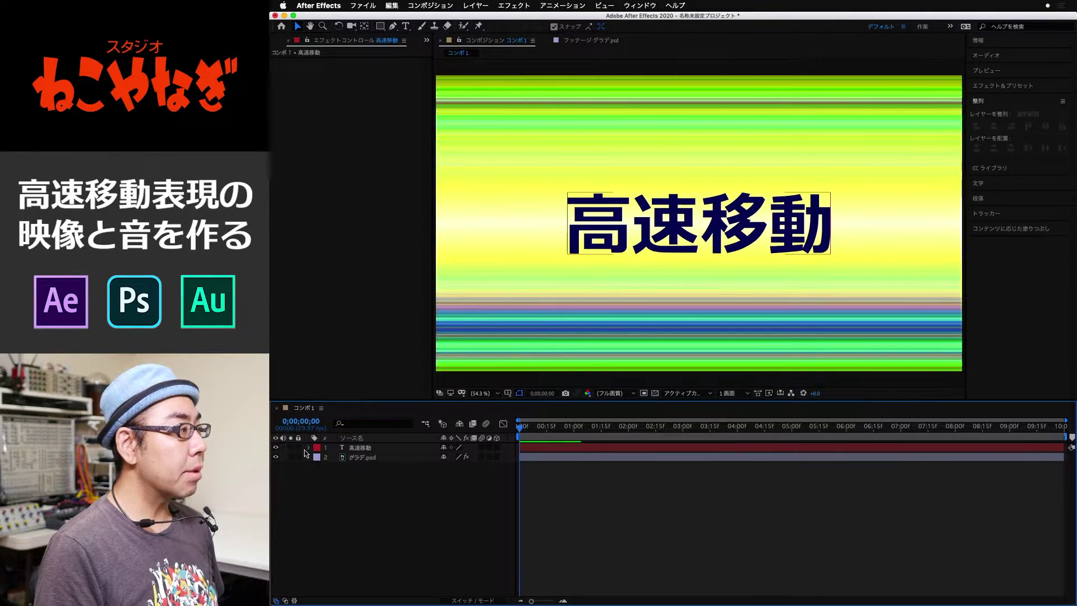
click(307, 448)
Keyframe the title's position from x 836.2 at the start to 1072.1 at the last frame.
click(318, 468)
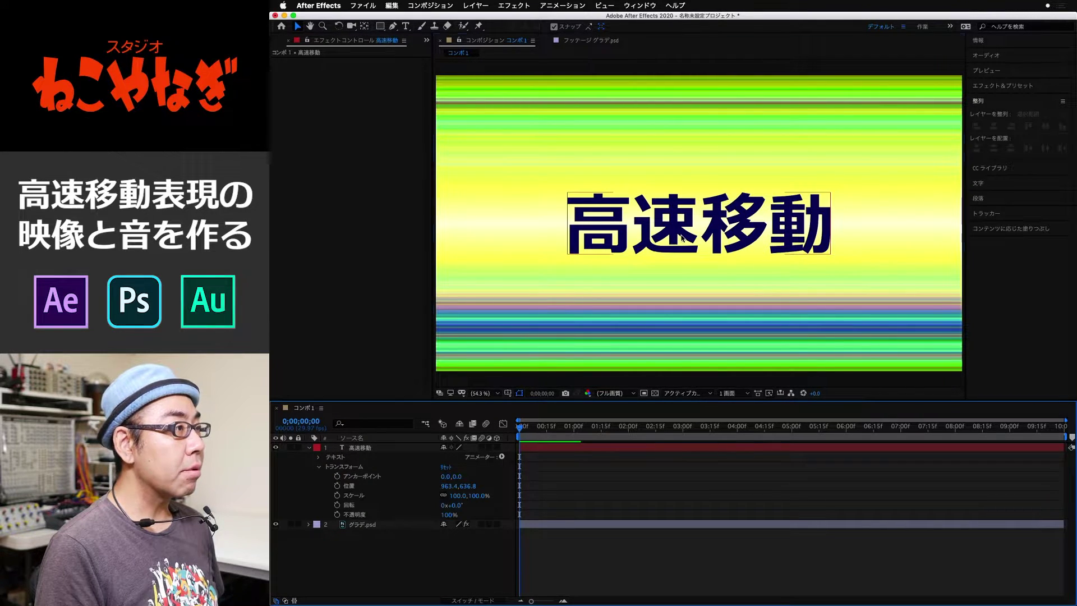
drag(682, 238, 648, 238)
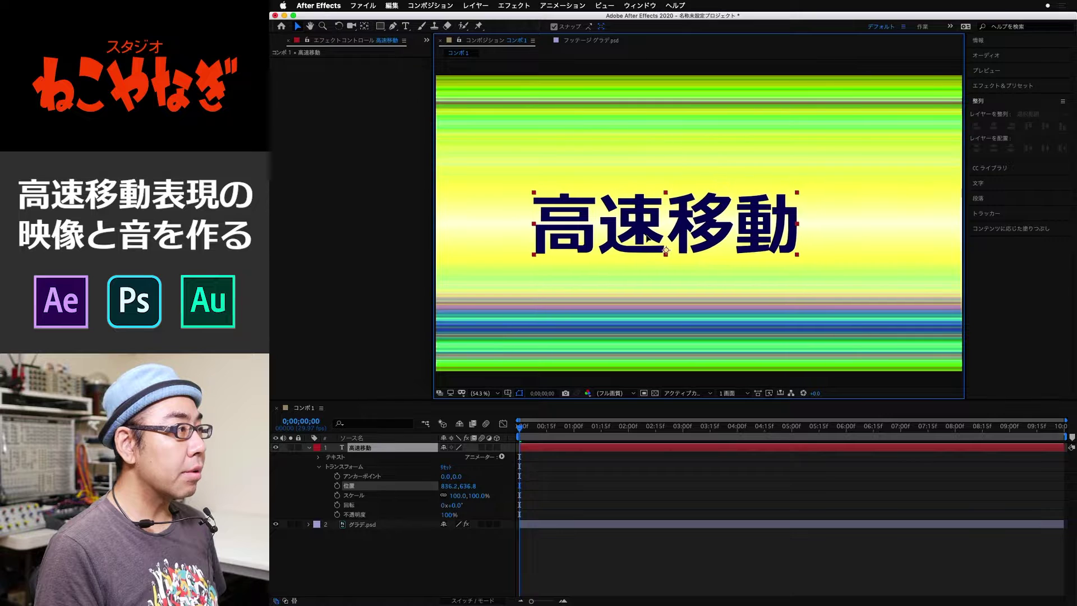
click(337, 486)
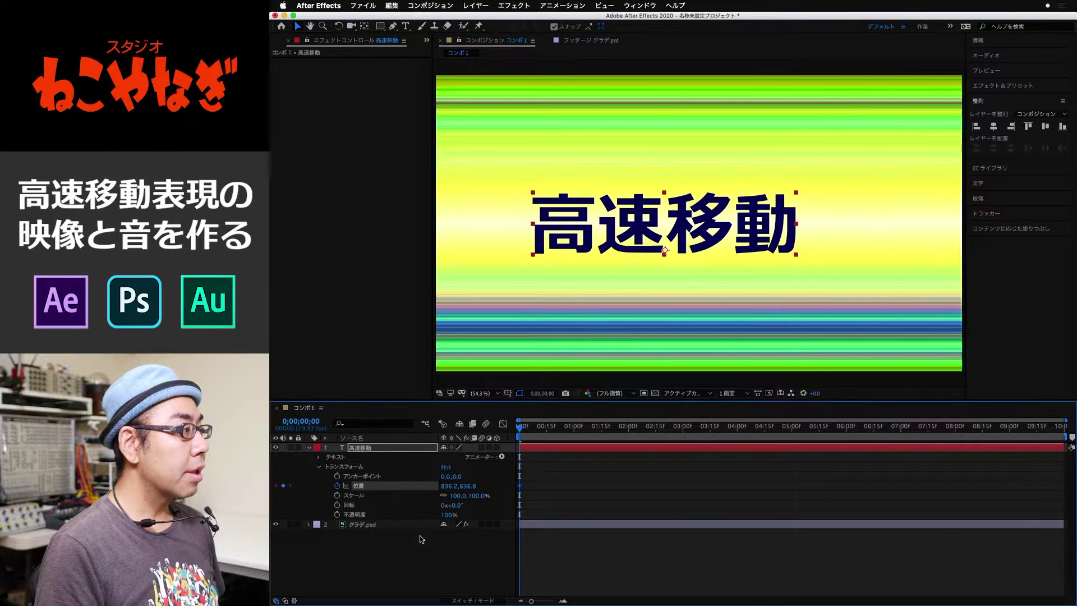
drag(1046, 429, 1063, 428)
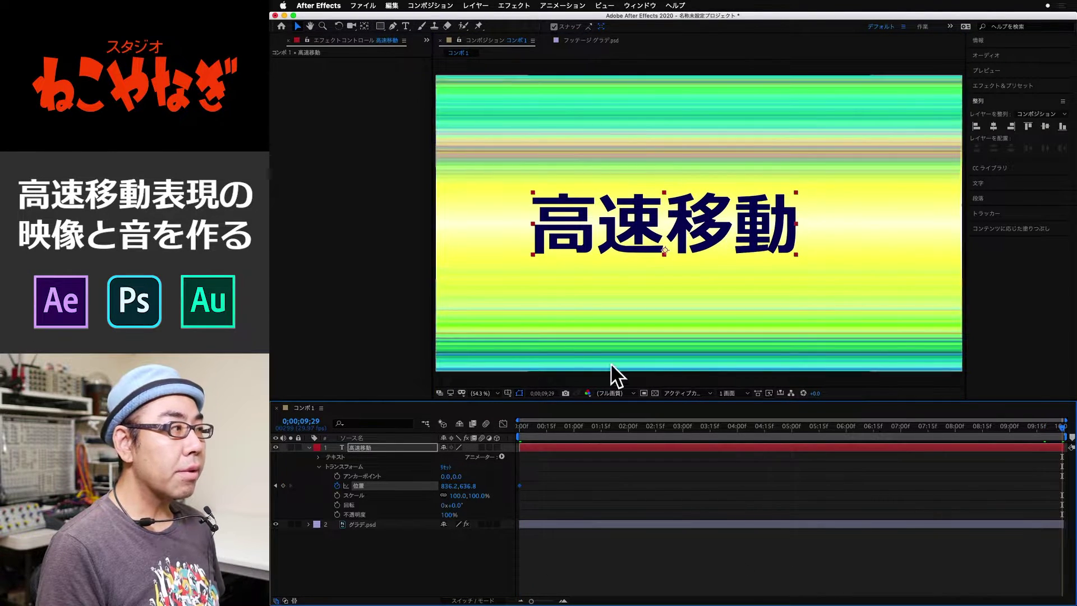
click(587, 244)
drag(587, 244, 651, 249)
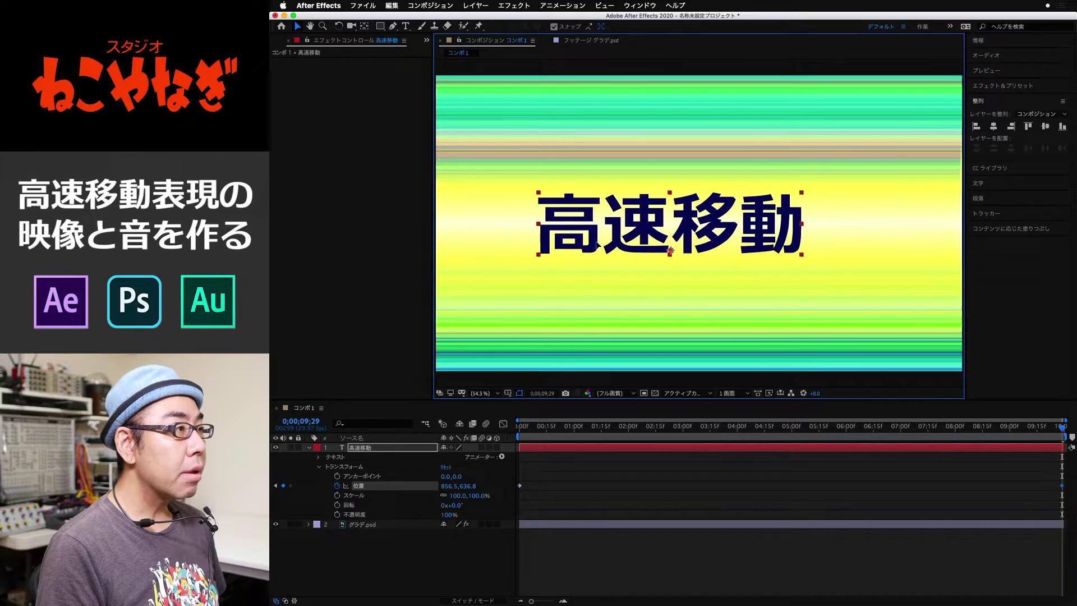
Collapse the title layer, rewind to the start, and preview the sliding title.
click(592, 567)
click(309, 448)
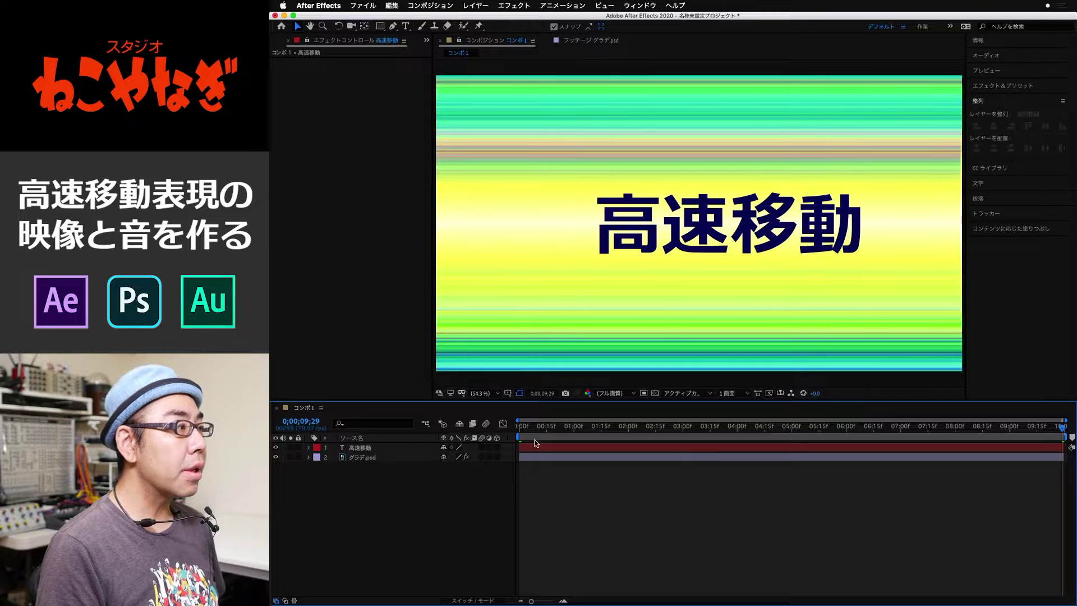
key(Home)
key(space)
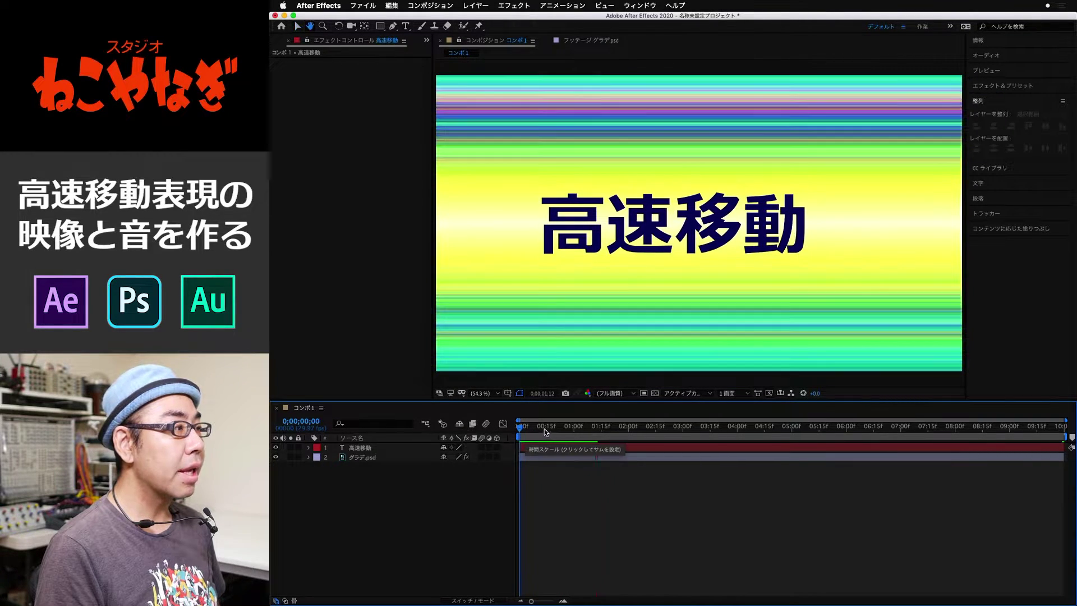
key(space)
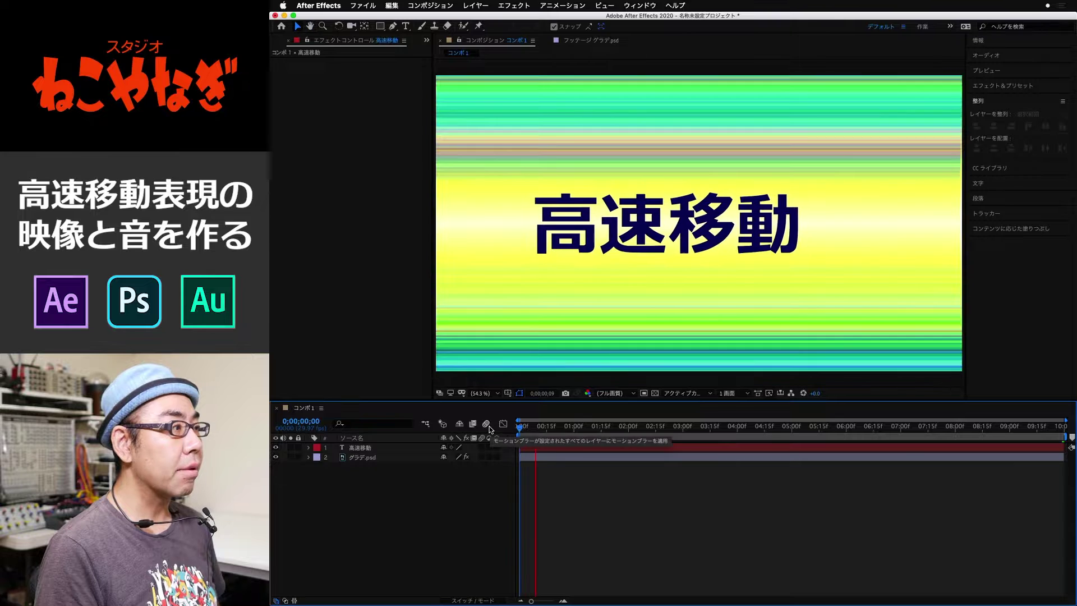
Replay the composition with the jittering yellow-lit streaks and sliding 高速移動 title.
key(space)
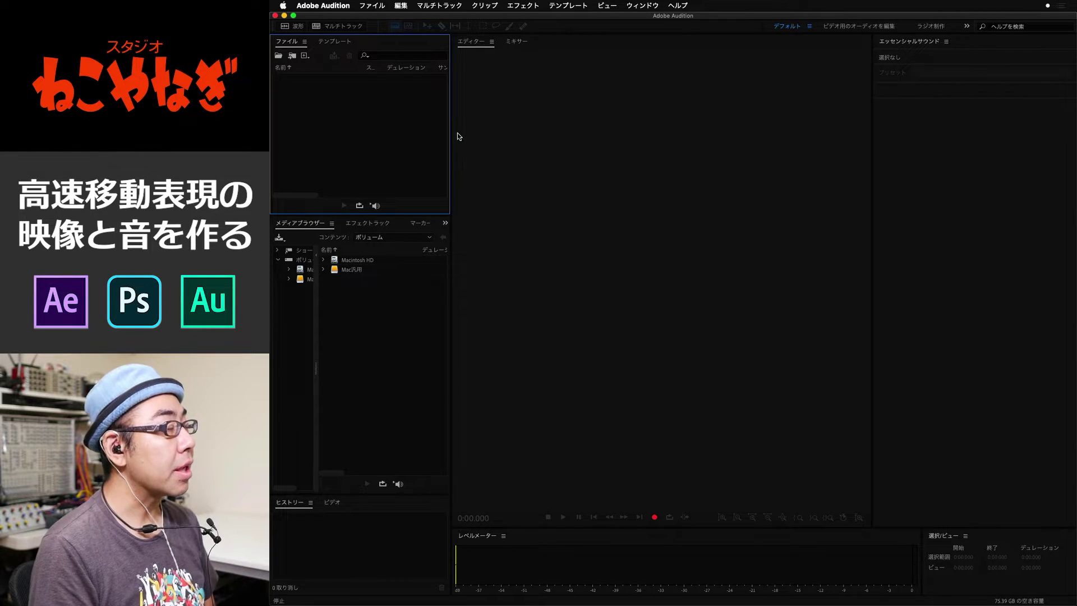
Create the new audio file 名称未設定 3 at 48000 Hz, stereo, 24-bit.
click(364, 11)
mouse_move(370, 18)
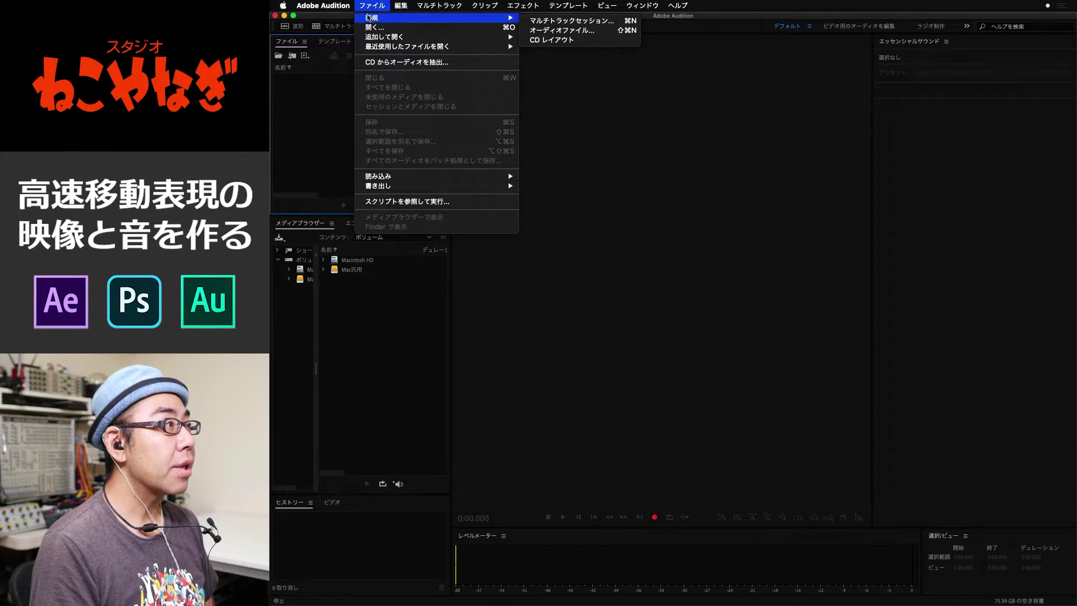
click(600, 31)
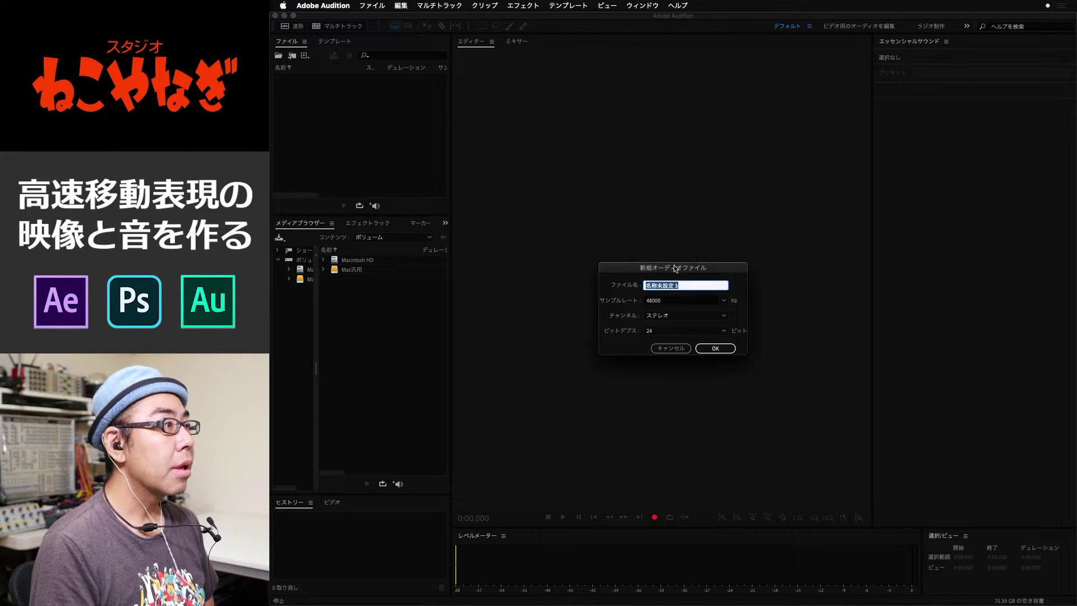
drag(676, 268, 655, 210)
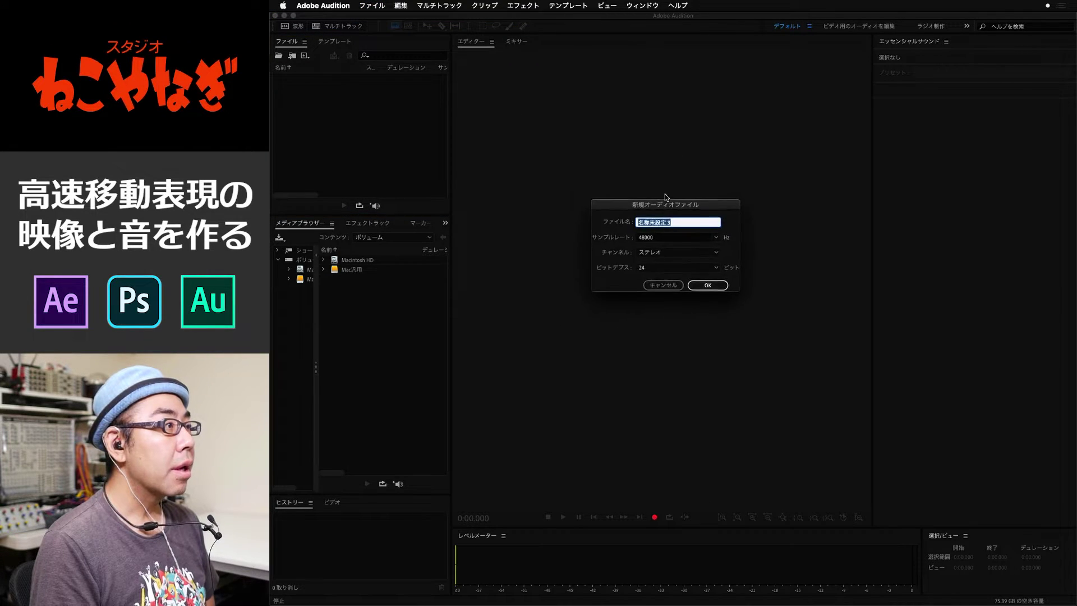
click(701, 245)
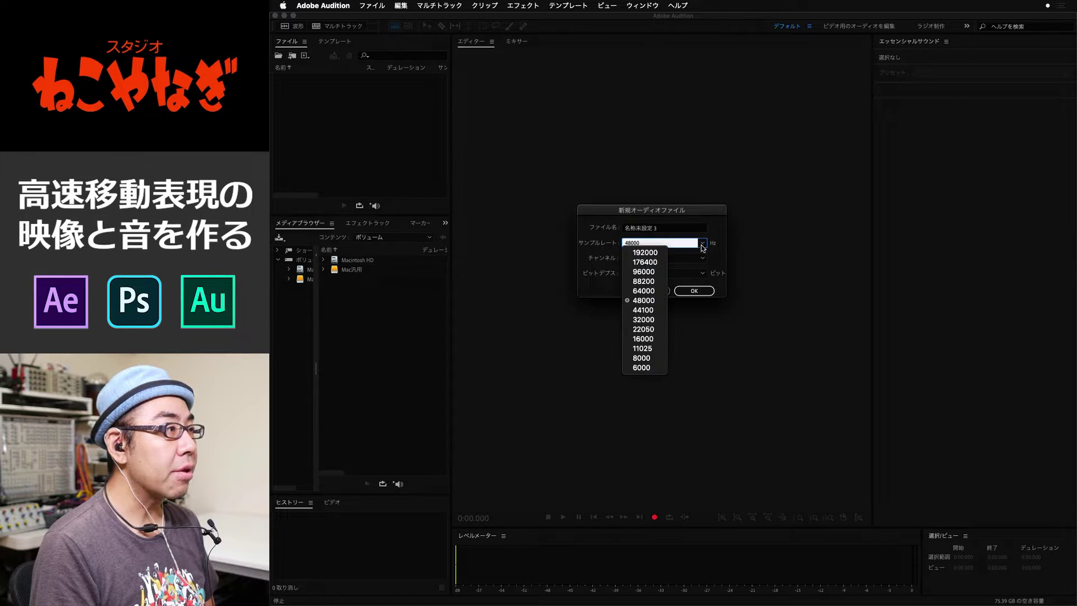
click(660, 305)
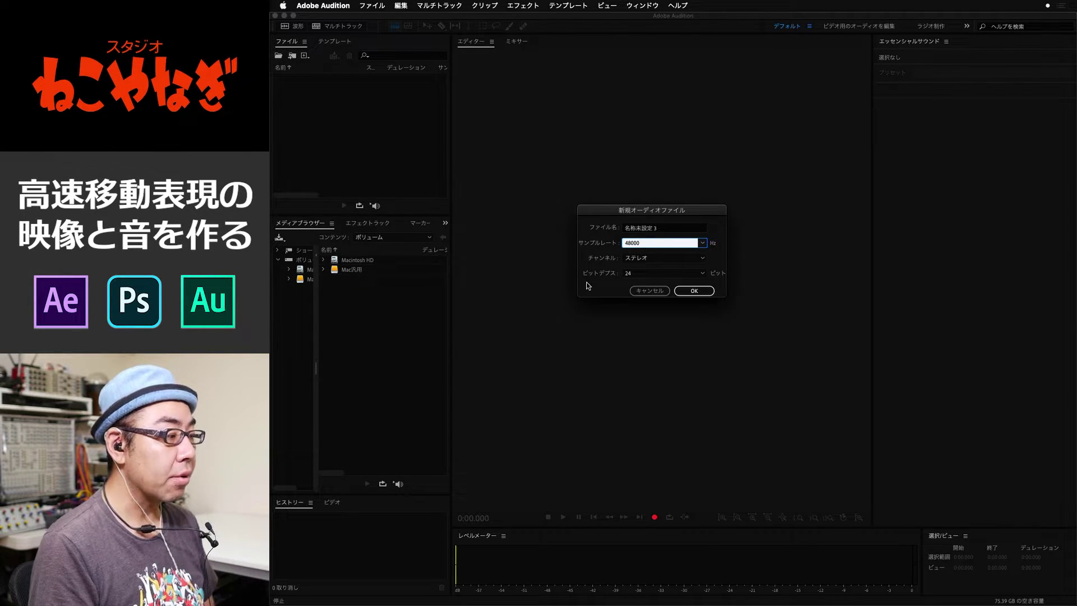
click(698, 292)
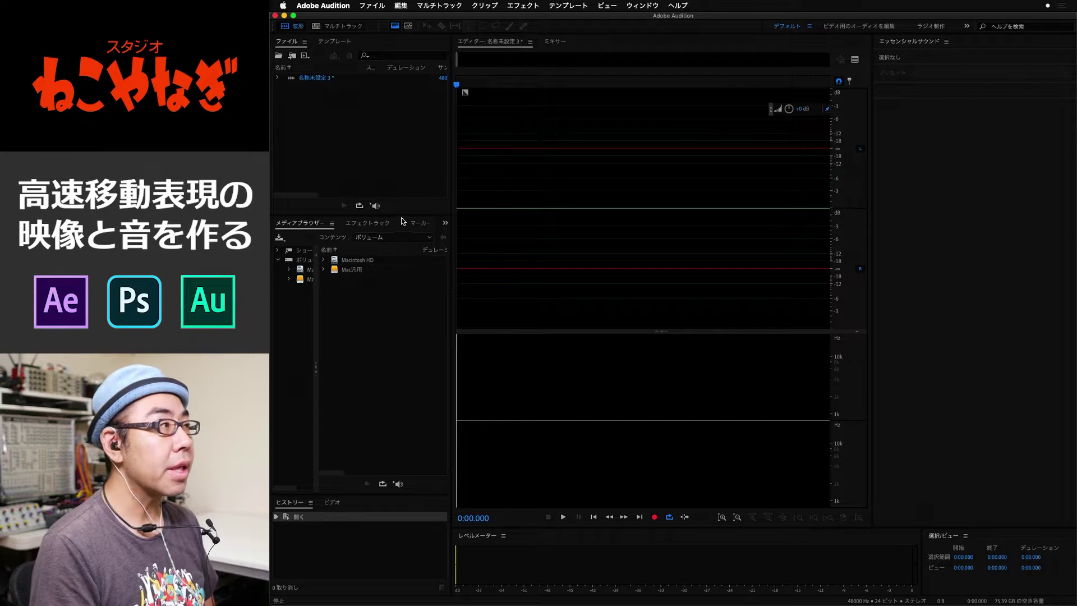
Open the Noise generator with the Default preset and White colour, and audition it.
click(522, 6)
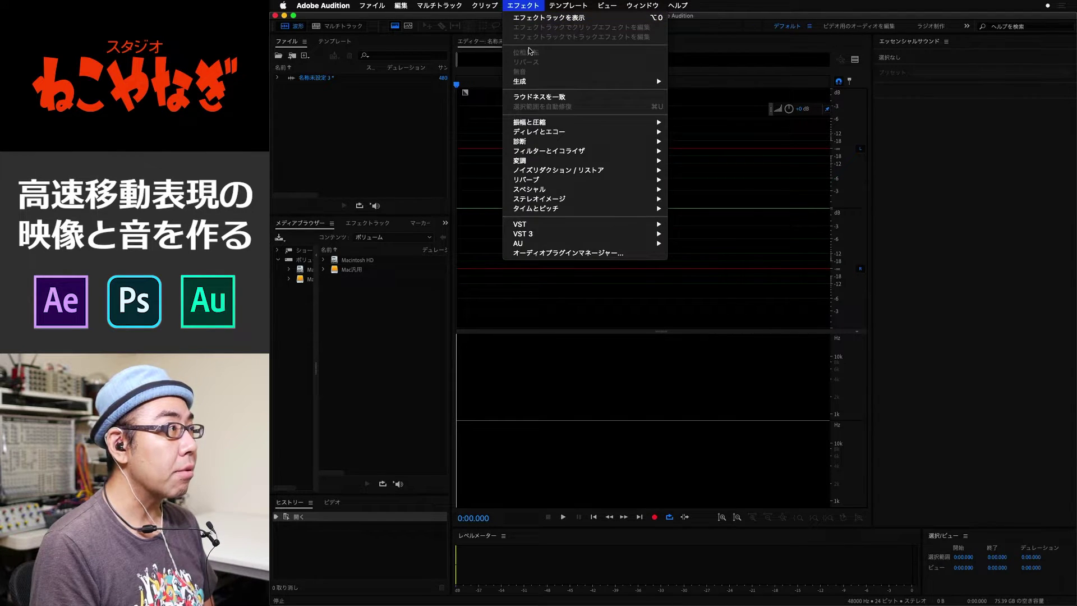
mouse_move(534, 86)
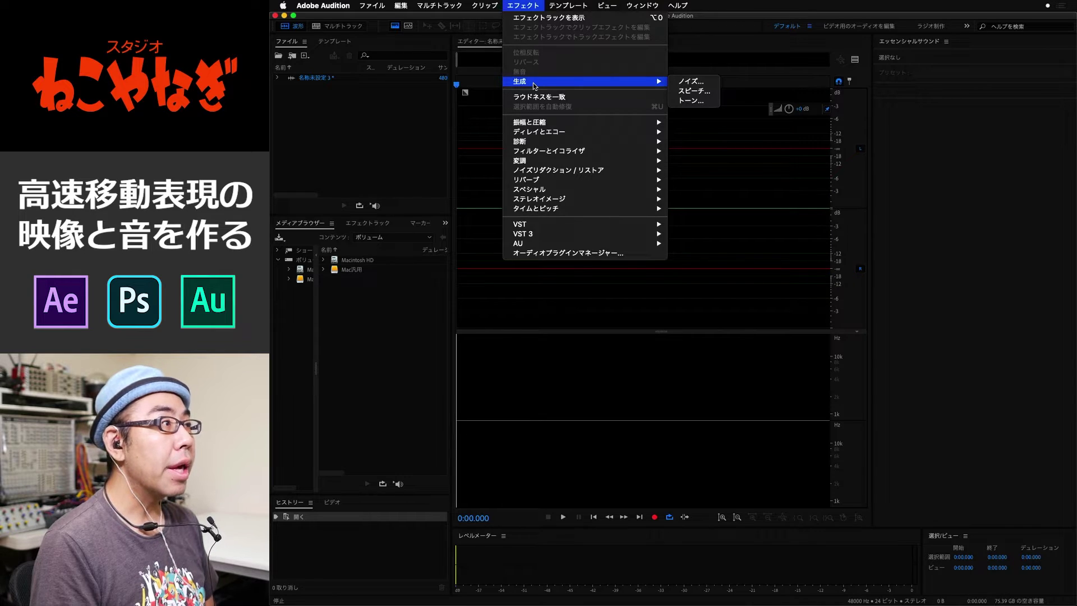
click(682, 86)
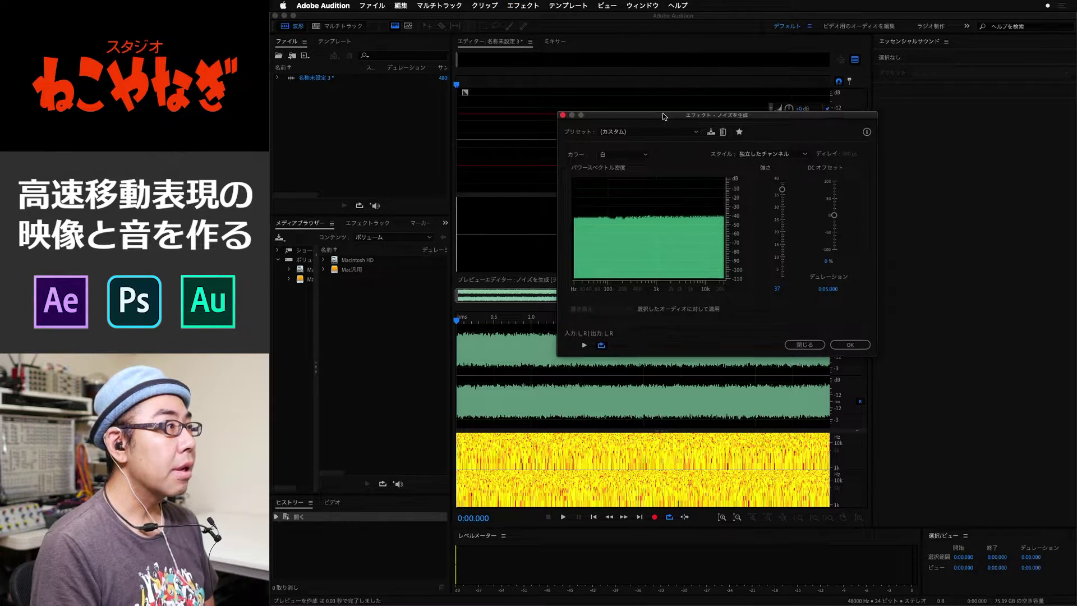
drag(662, 114, 628, 122)
click(629, 140)
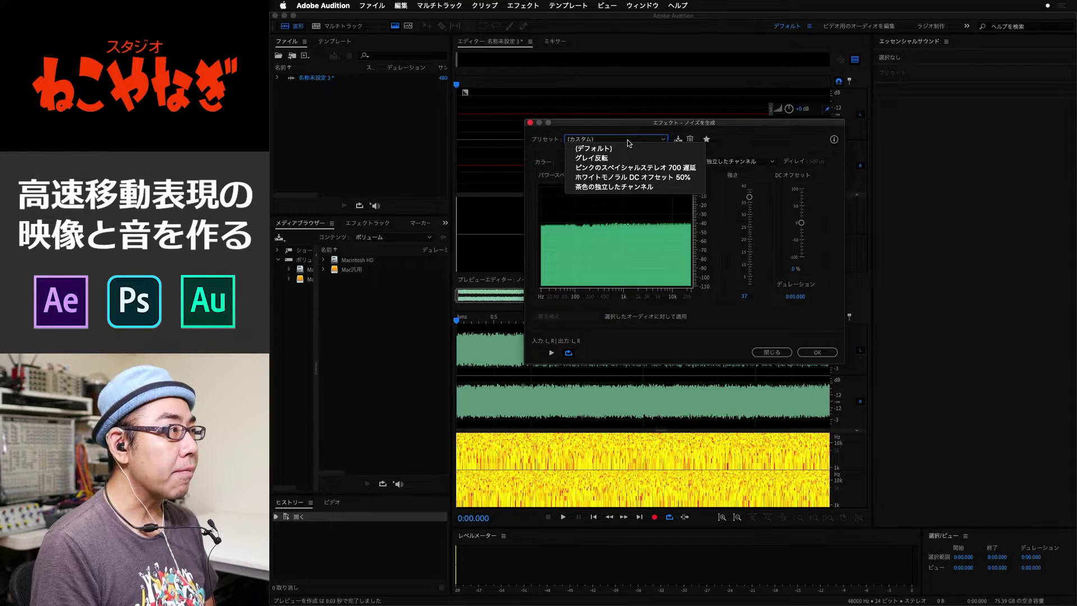
click(610, 148)
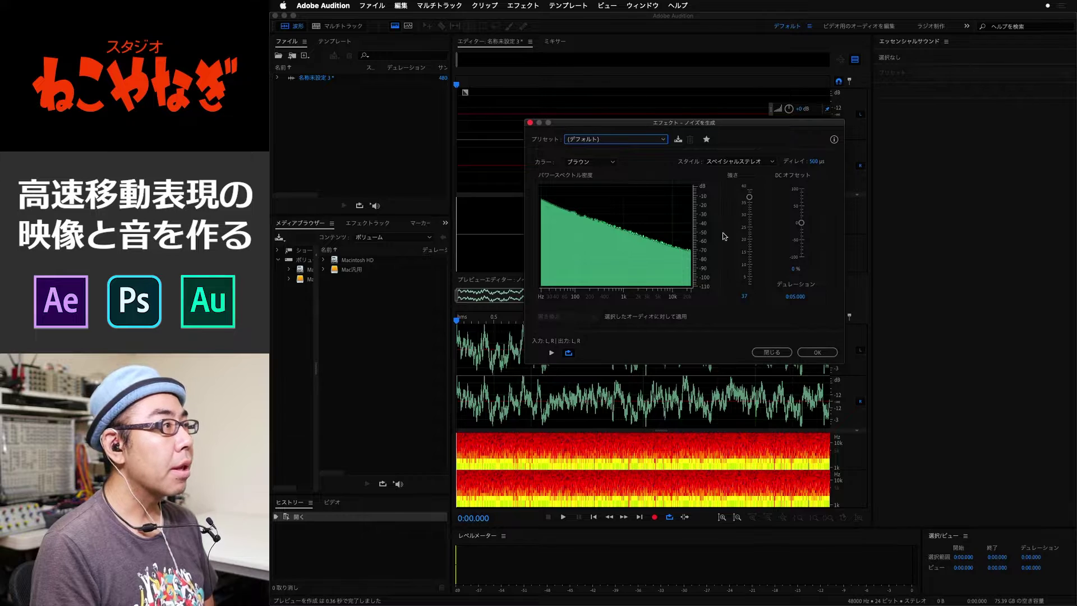
click(595, 162)
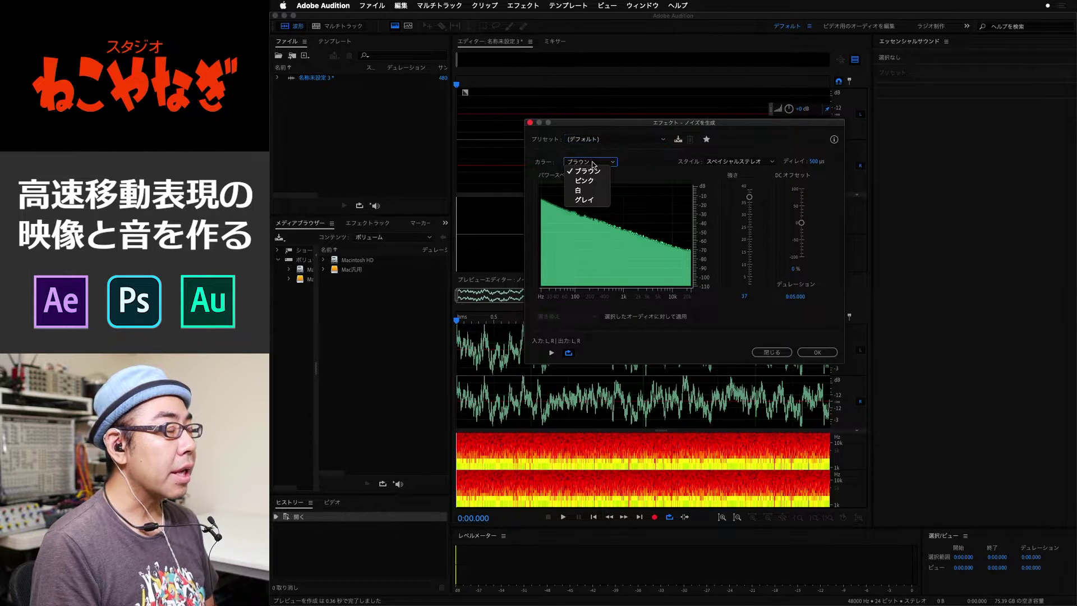
click(592, 191)
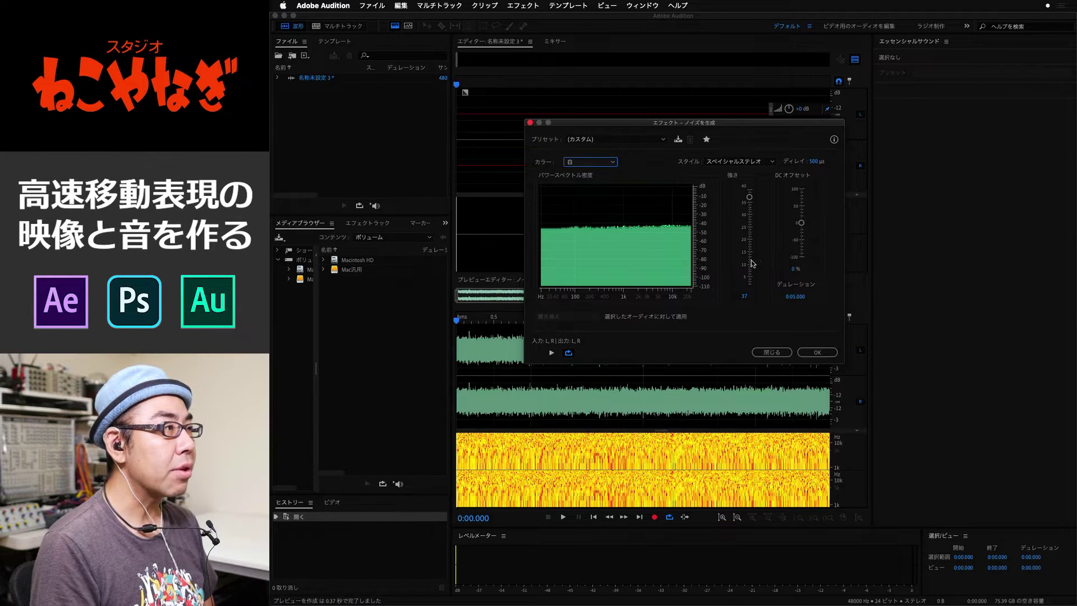
click(551, 354)
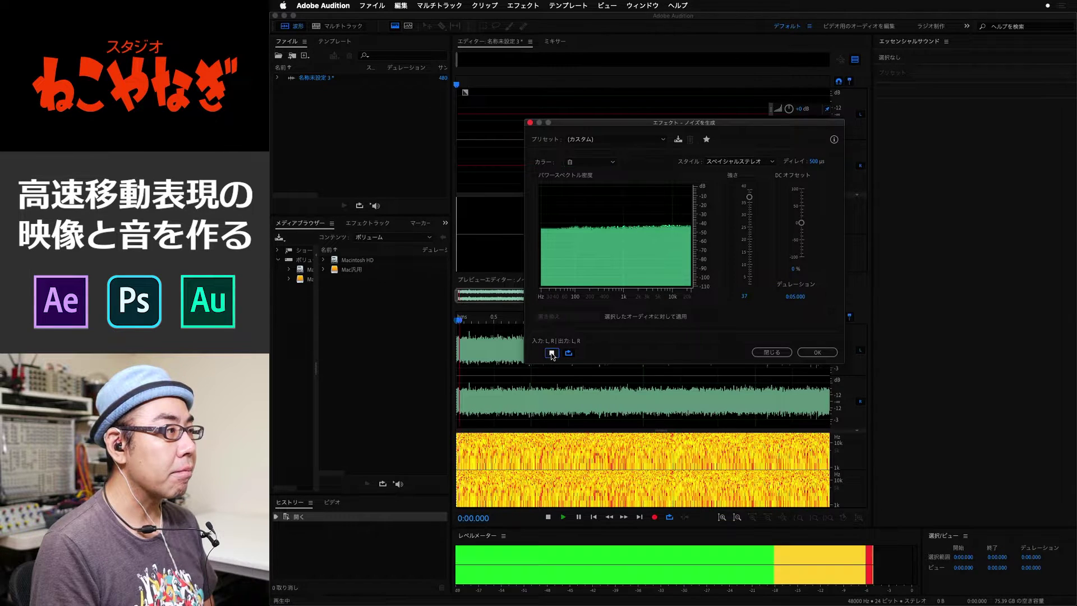
click(551, 353)
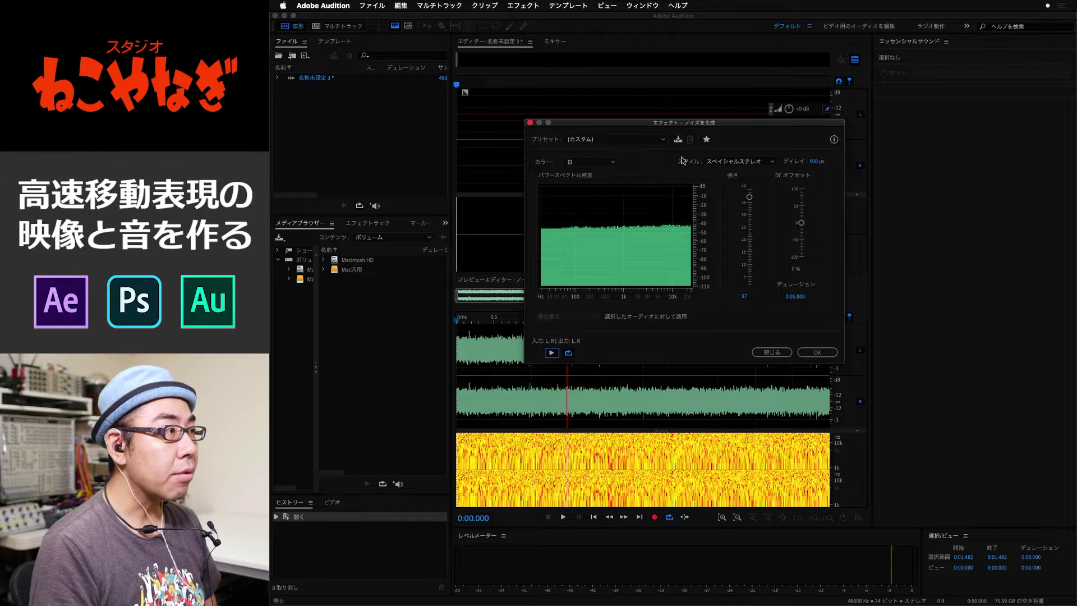
Set Style to Independent Channels and duration to 12 s, then generate the noise.
click(729, 161)
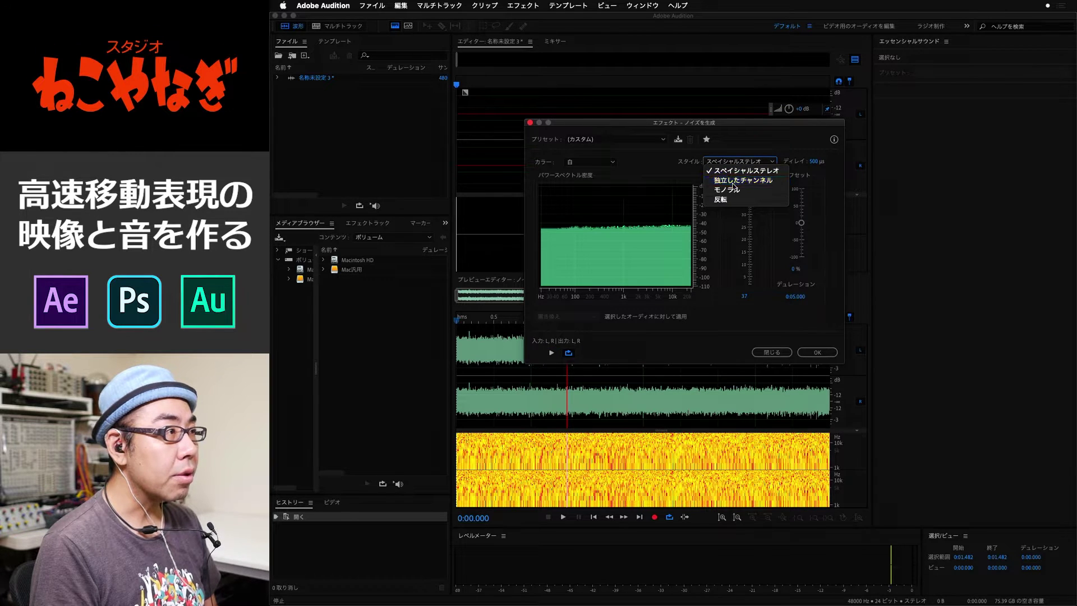
click(733, 181)
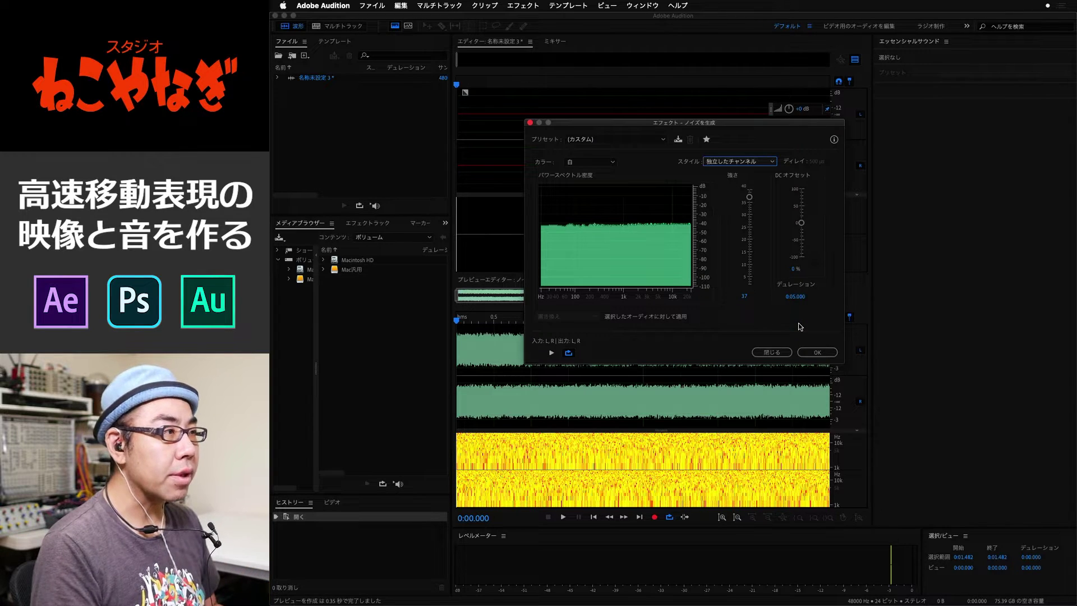
click(797, 298)
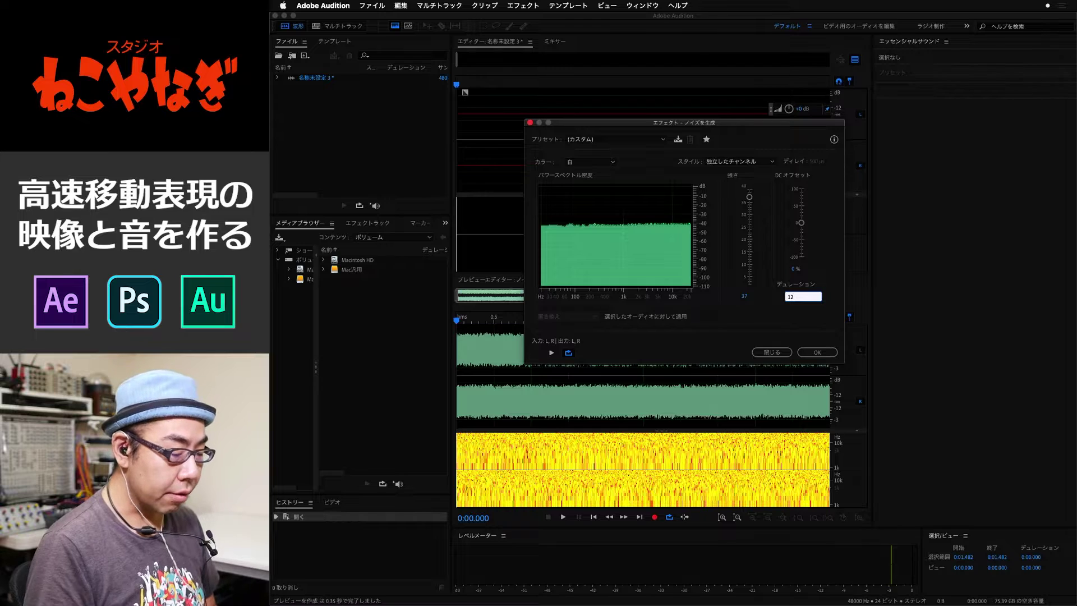
text(0:12.000)
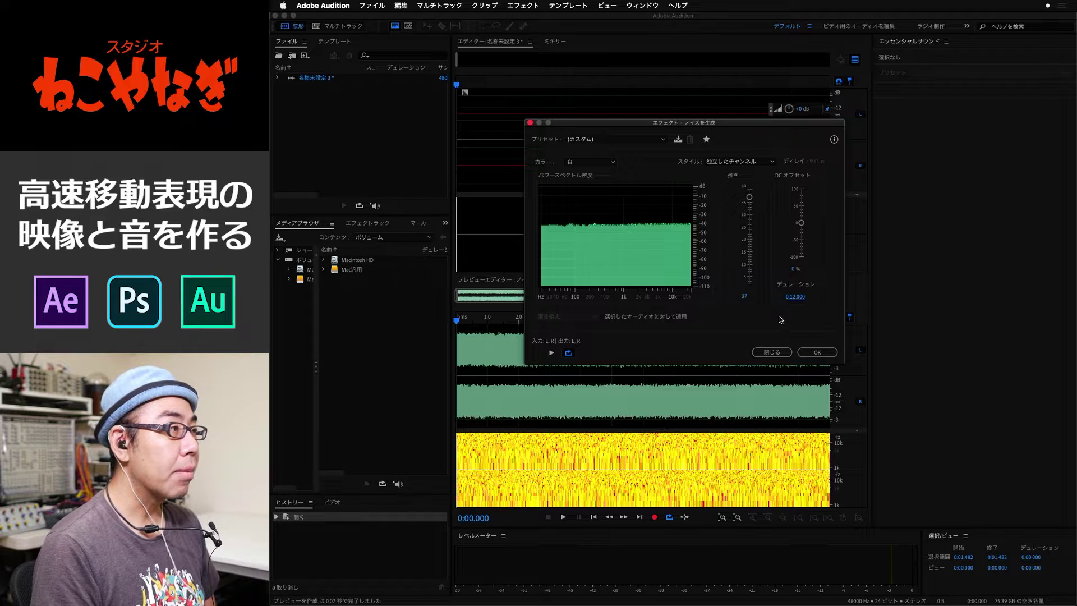
click(812, 353)
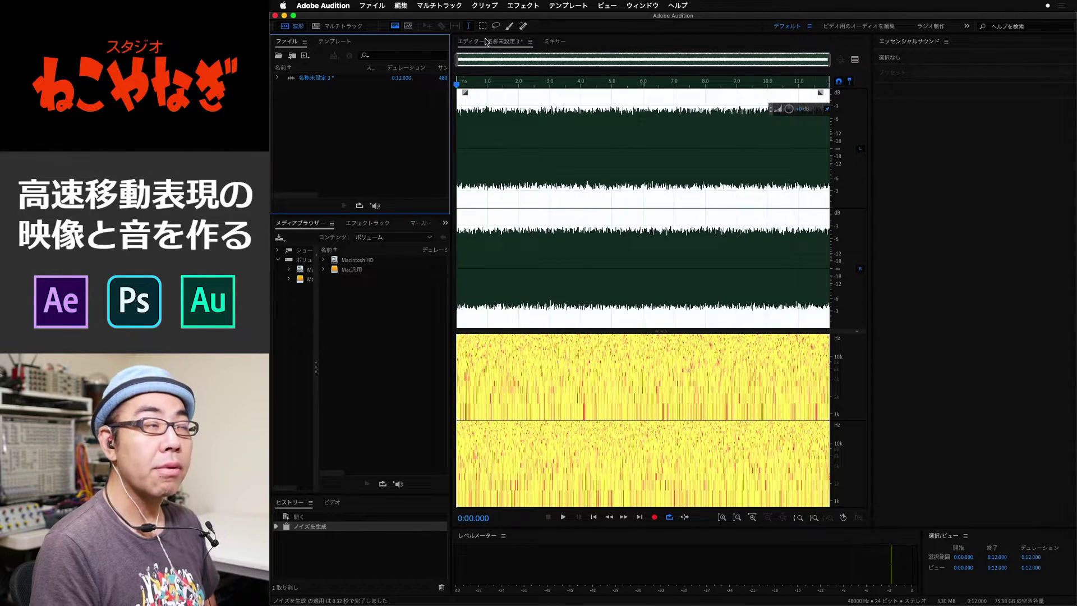
Play back the 12-second white noise, return to the start, and show the Effects Rack.
click(478, 125)
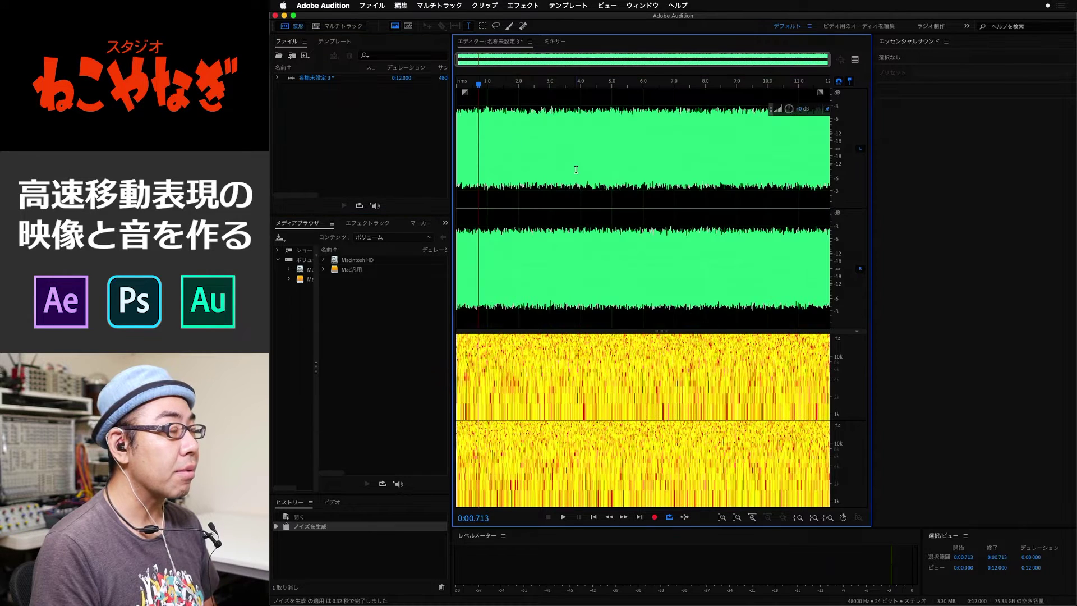
key(space)
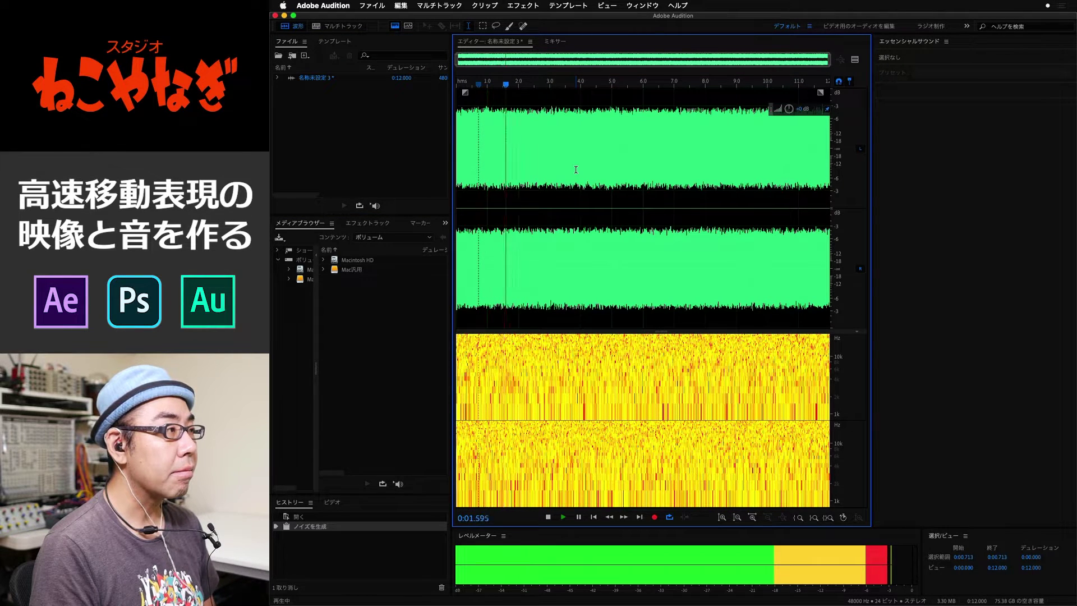
key(space)
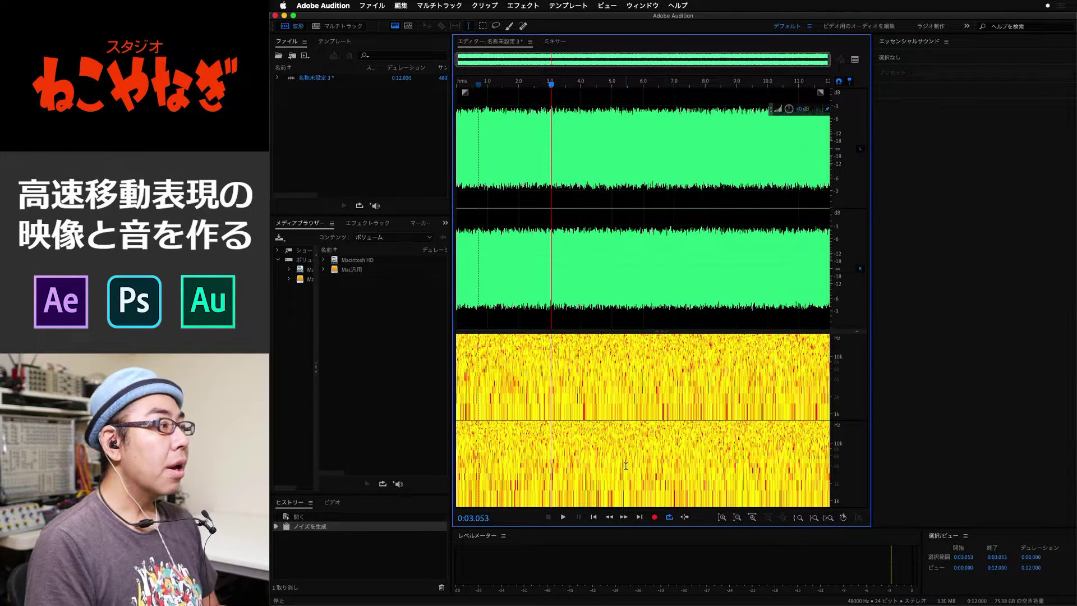
click(593, 516)
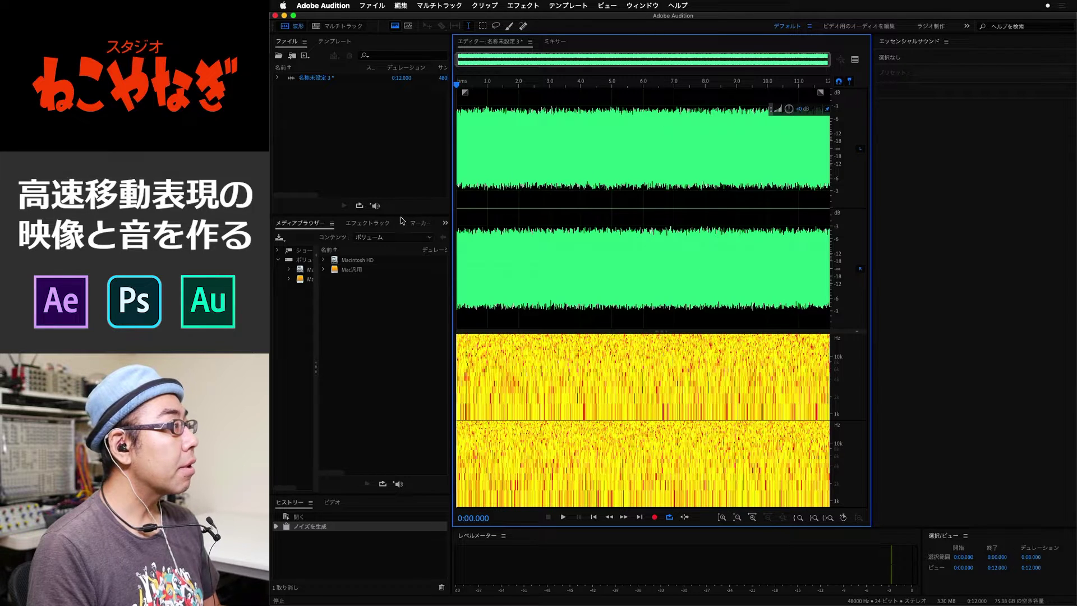
click(366, 223)
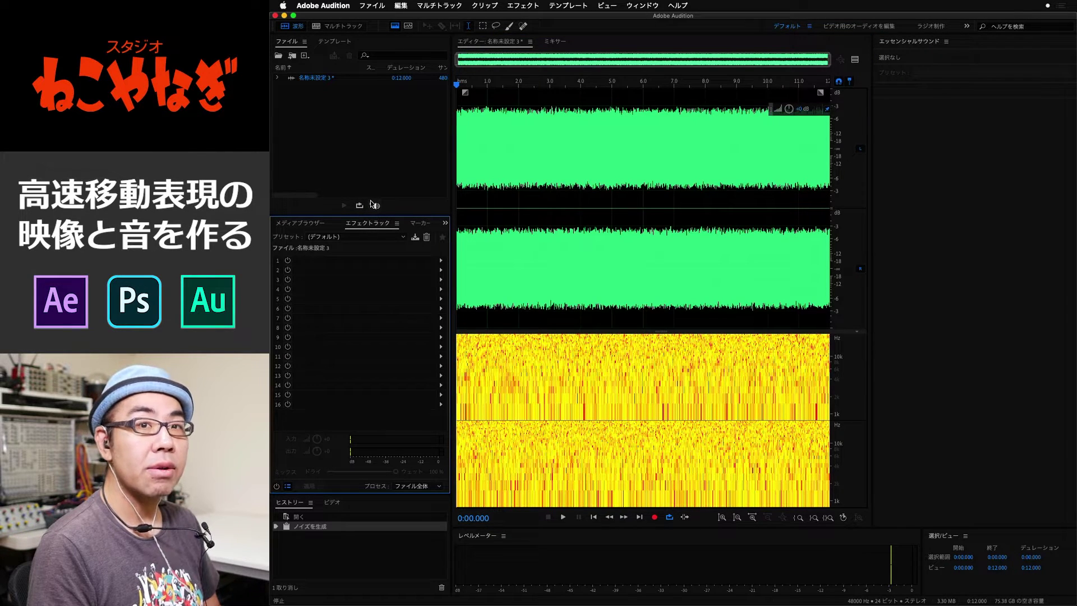
Put Modulation > Flanger (フランジャー) into effects rack slot 1.
click(442, 262)
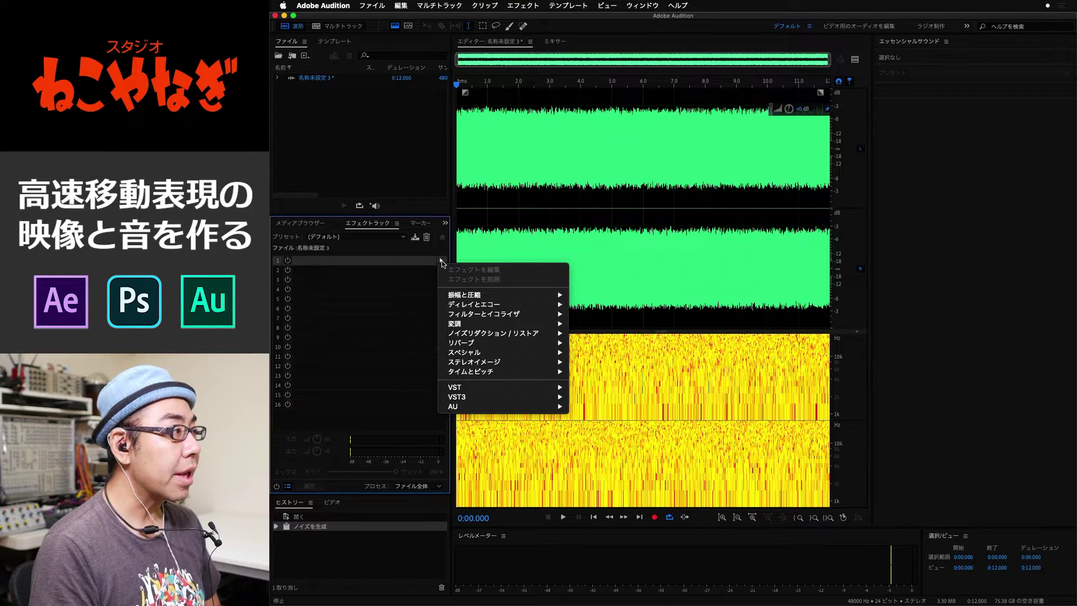
mouse_move(465, 324)
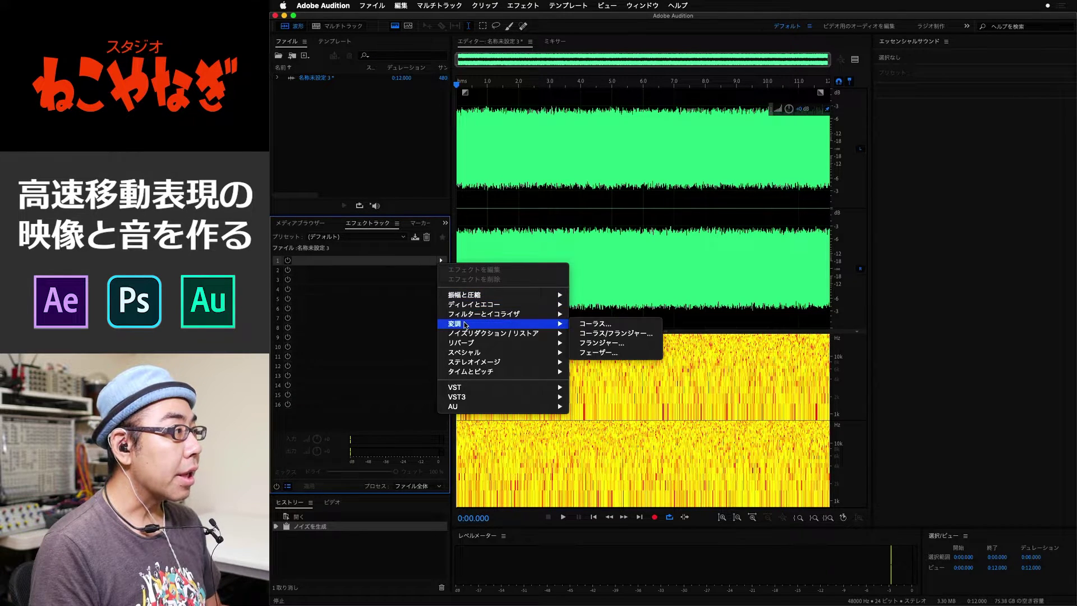
click(609, 344)
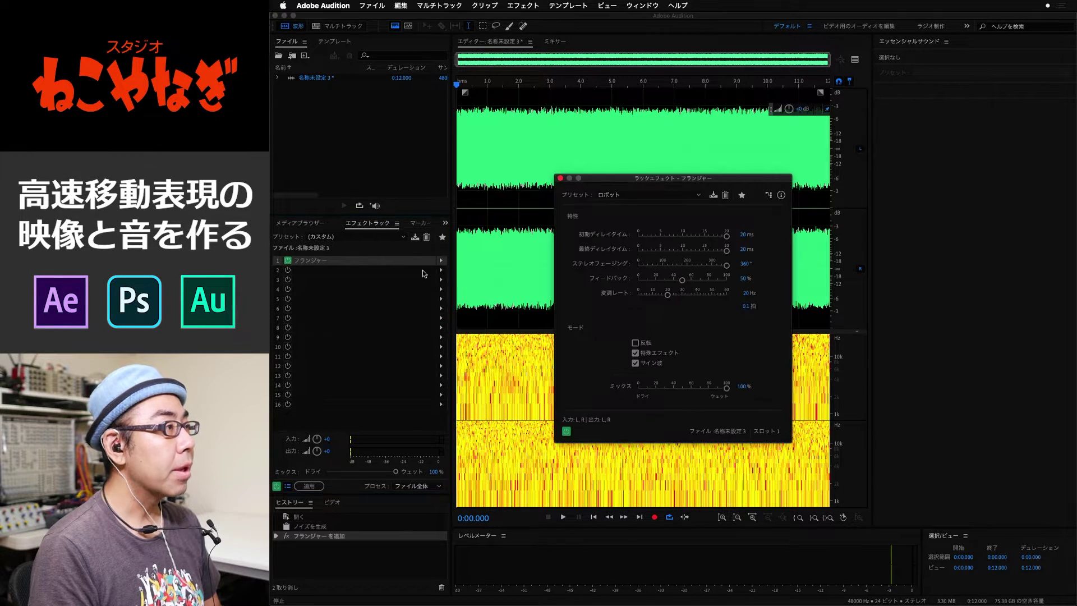
Load the Flanger's (デフォルト) preset (feedback 60%, mix 40%, rate 0.232 Hz) and preview the noise.
click(639, 195)
click(636, 205)
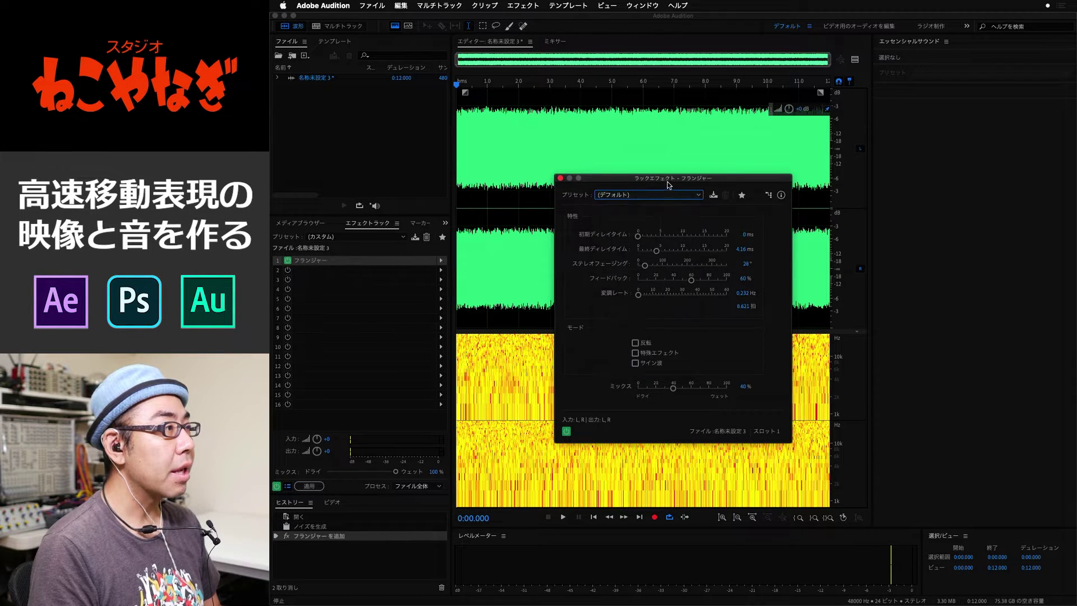
drag(670, 179, 686, 152)
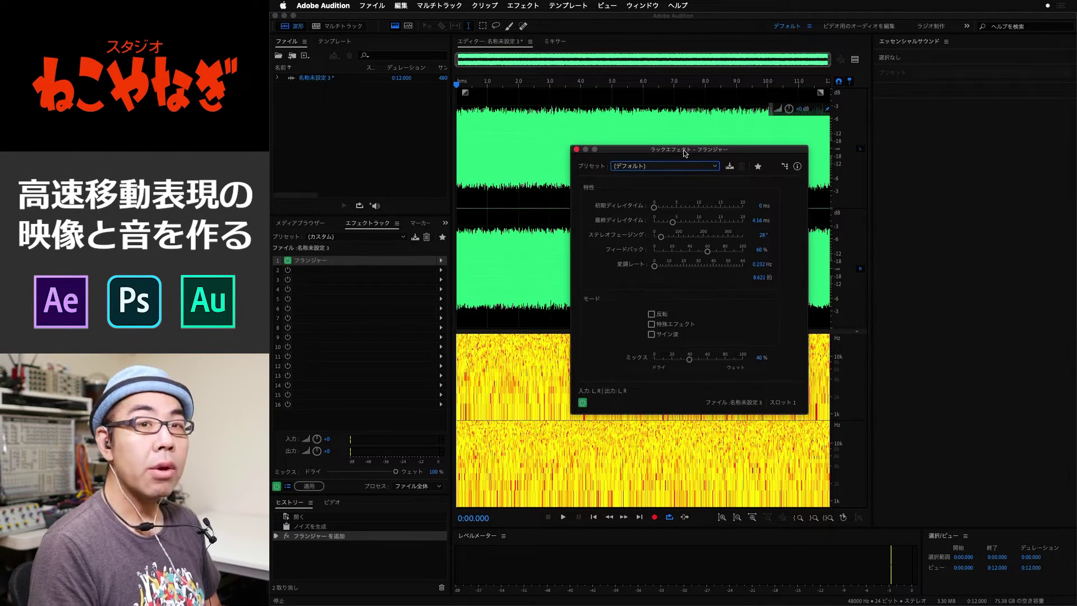
key(space)
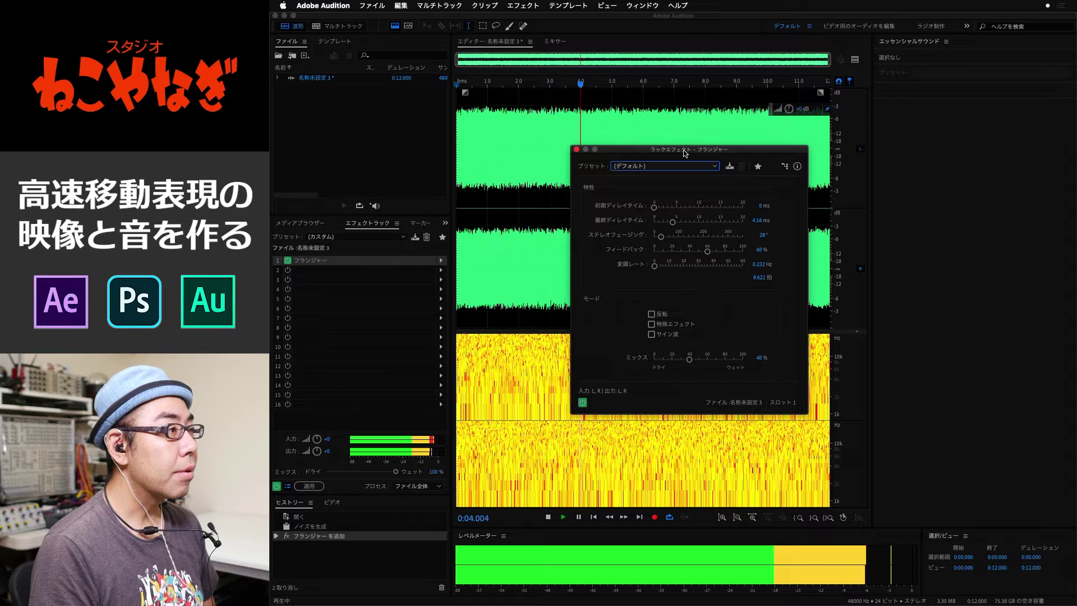
key(space)
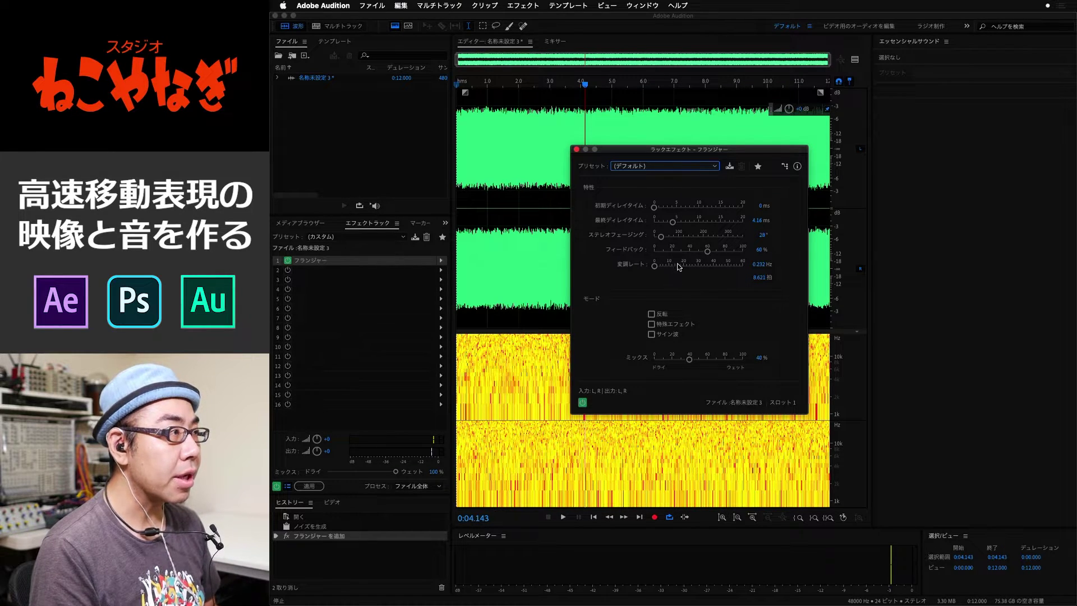
Preview the flanged noise, set 変調レート to 0.1 Hz, and close the Flanger window.
key(space)
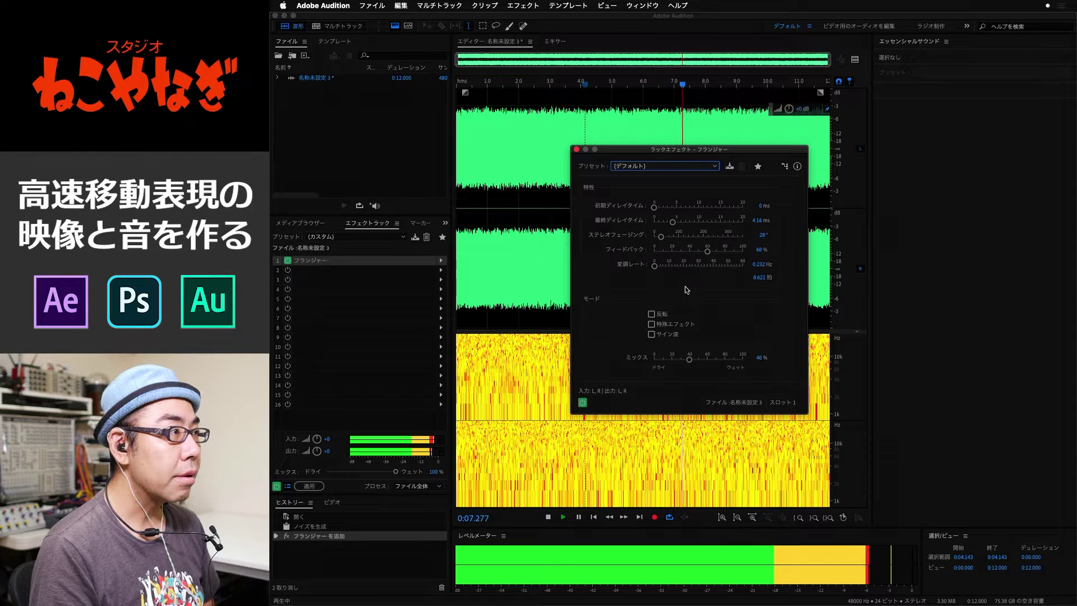
key(space)
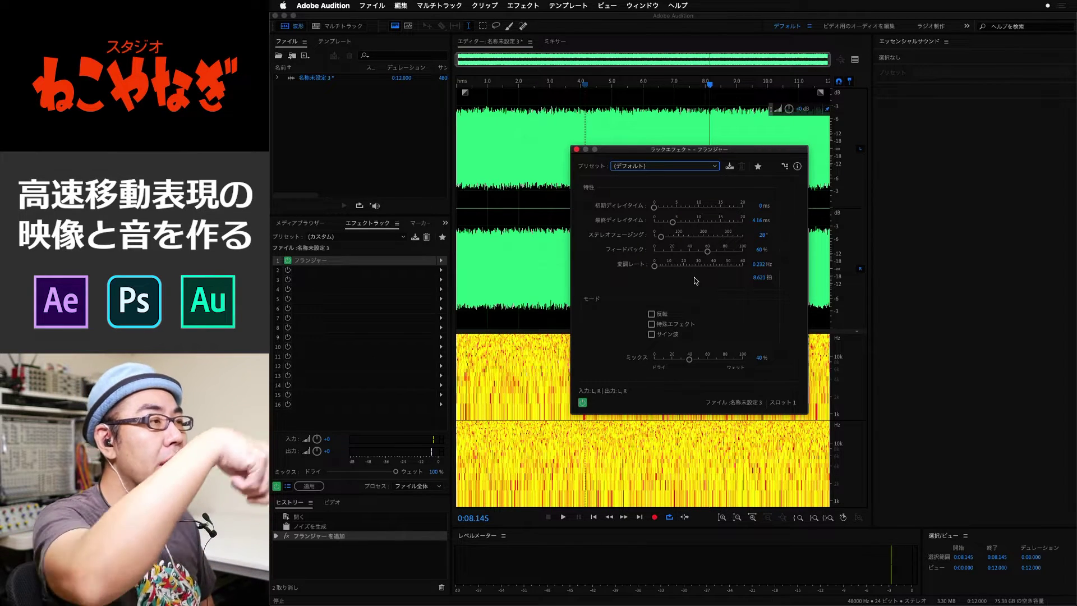
click(761, 266)
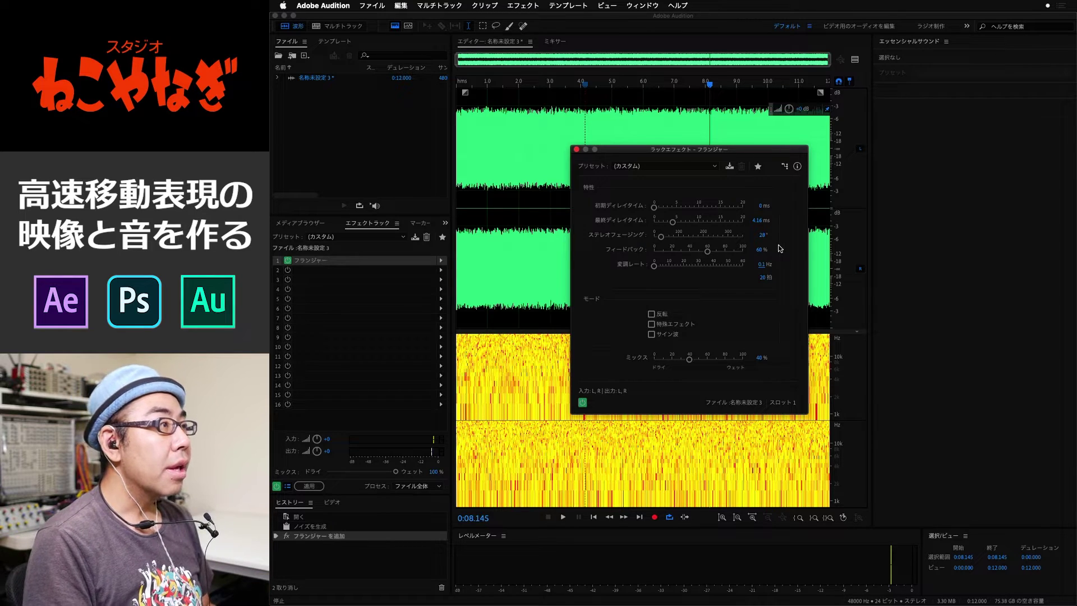
click(576, 150)
click(461, 159)
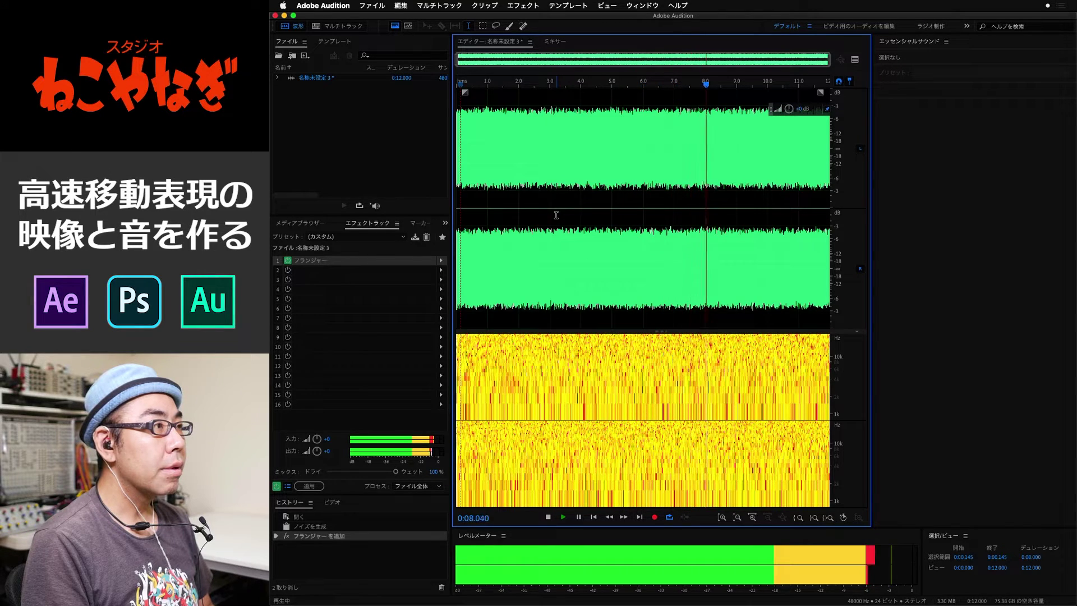
Stop playback and insert ディレイとエコー > アナログ遅延 into effects rack slot 2.
key(space)
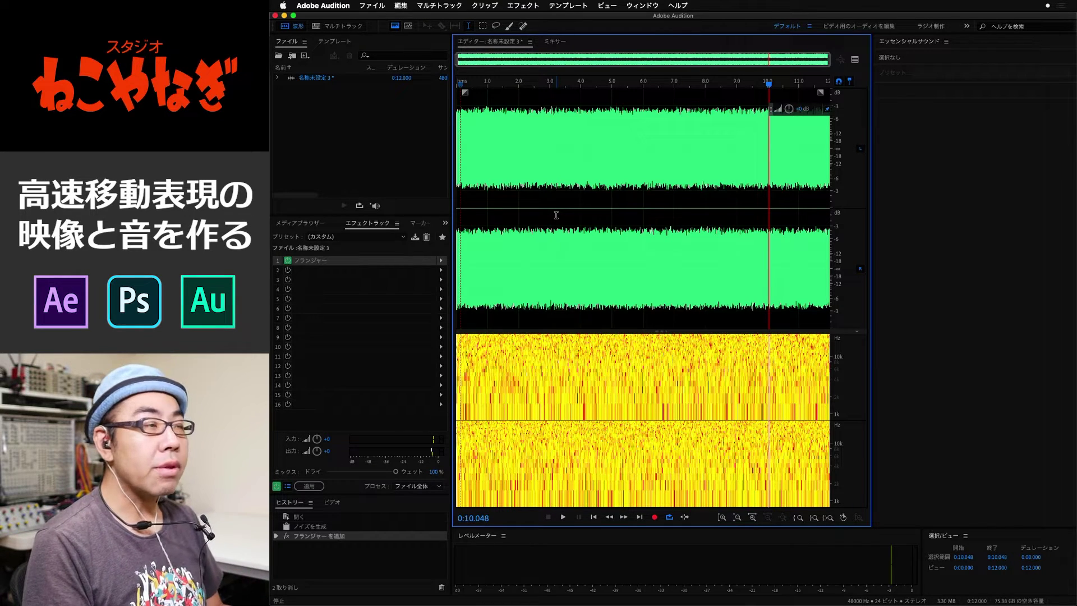
click(441, 271)
mouse_move(518, 352)
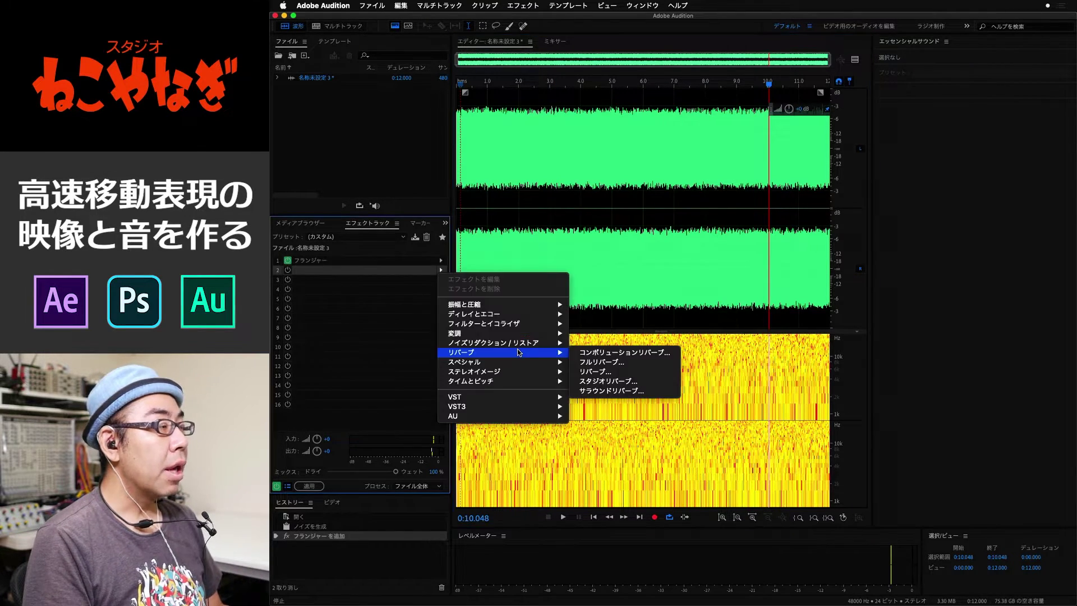
mouse_move(522, 321)
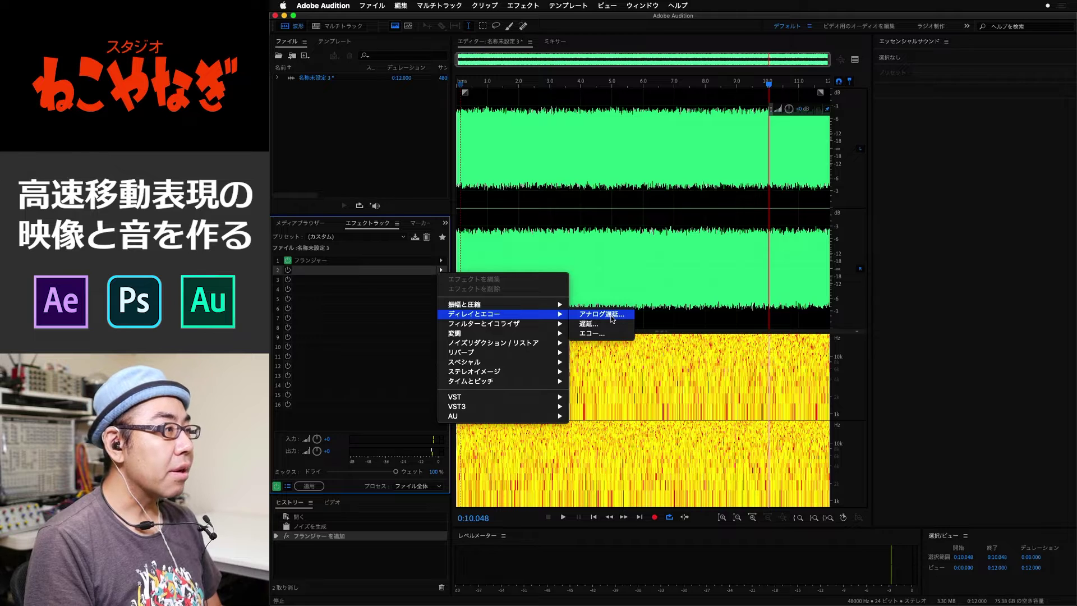
click(612, 319)
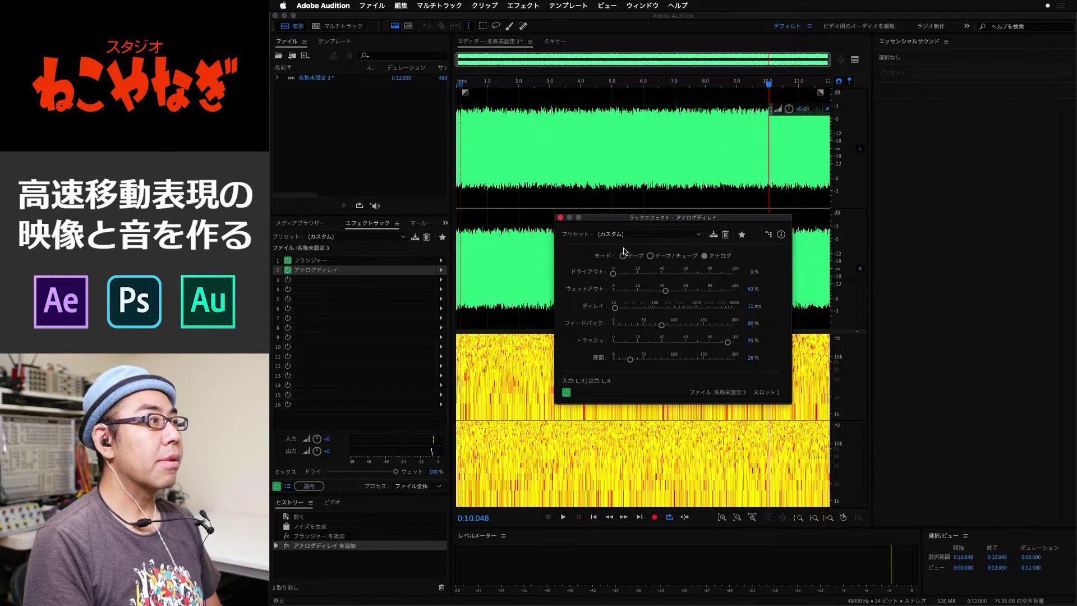
Reset the Analog Delay to (デフォルト), preview it, then set wet out 63%, delay 251 ms, feedback 70%.
drag(634, 219, 559, 220)
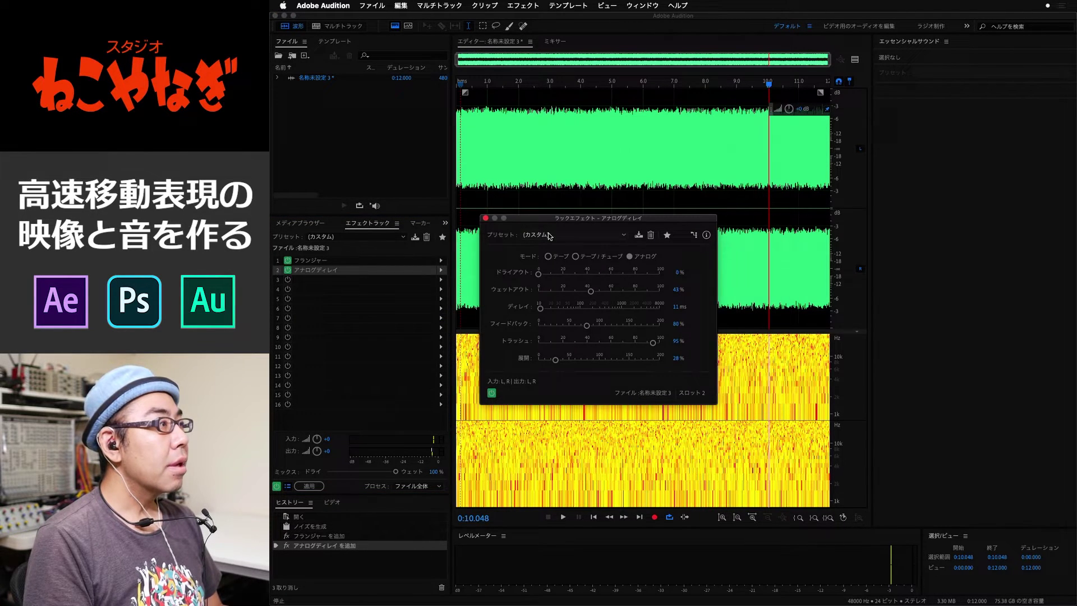
click(587, 239)
click(578, 247)
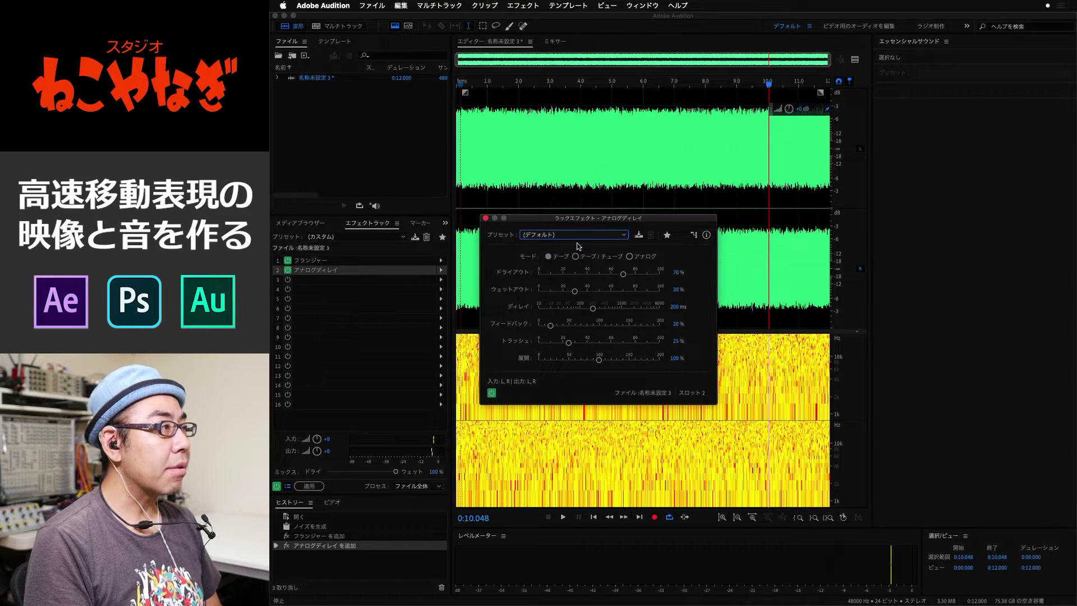
click(475, 169)
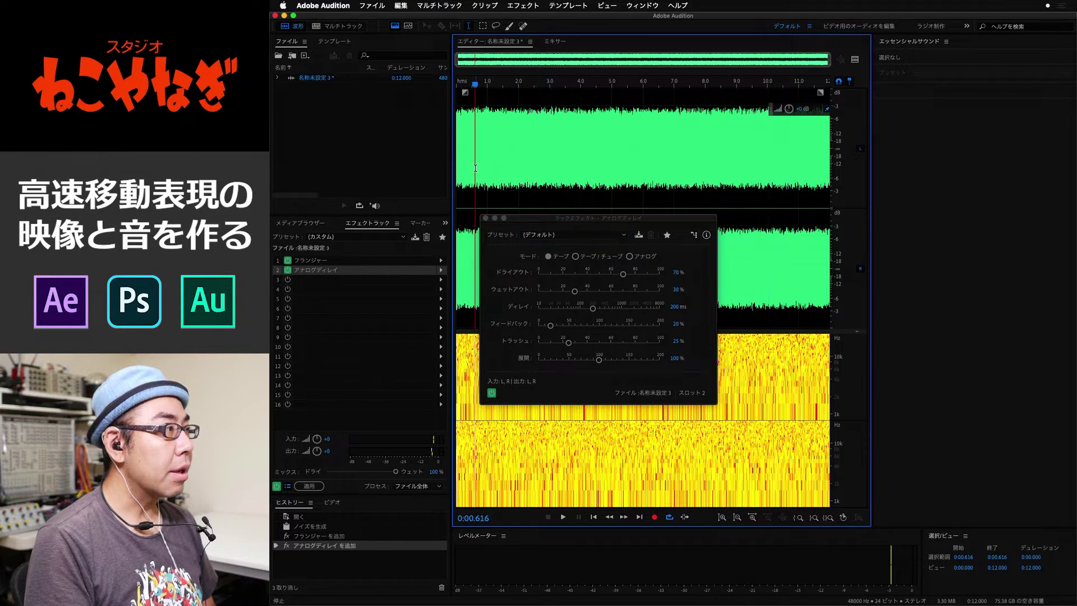
key(space)
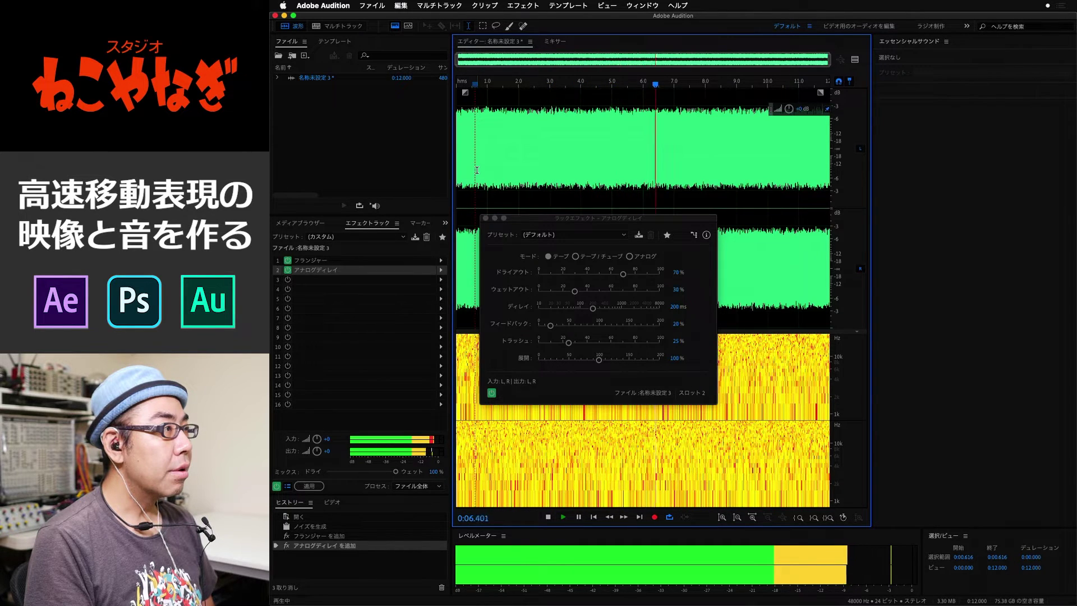
key(space)
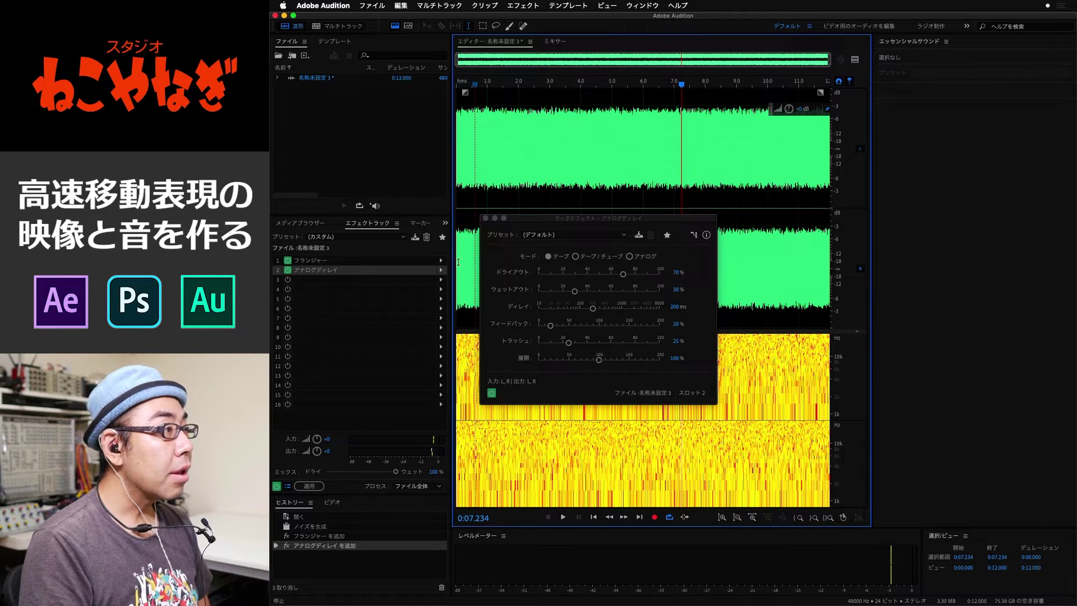
click(576, 291)
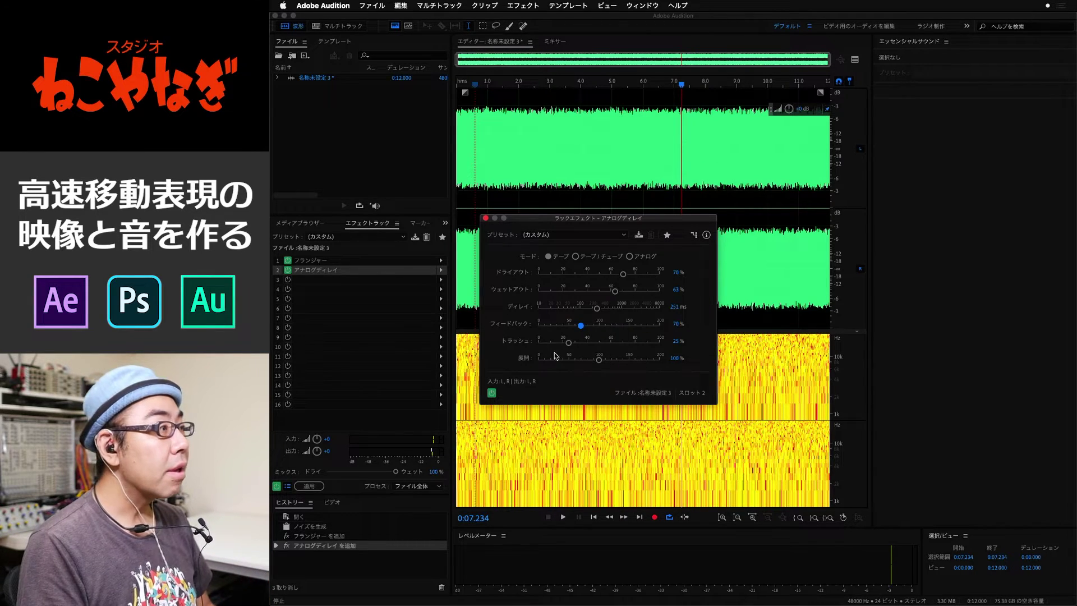
click(474, 149)
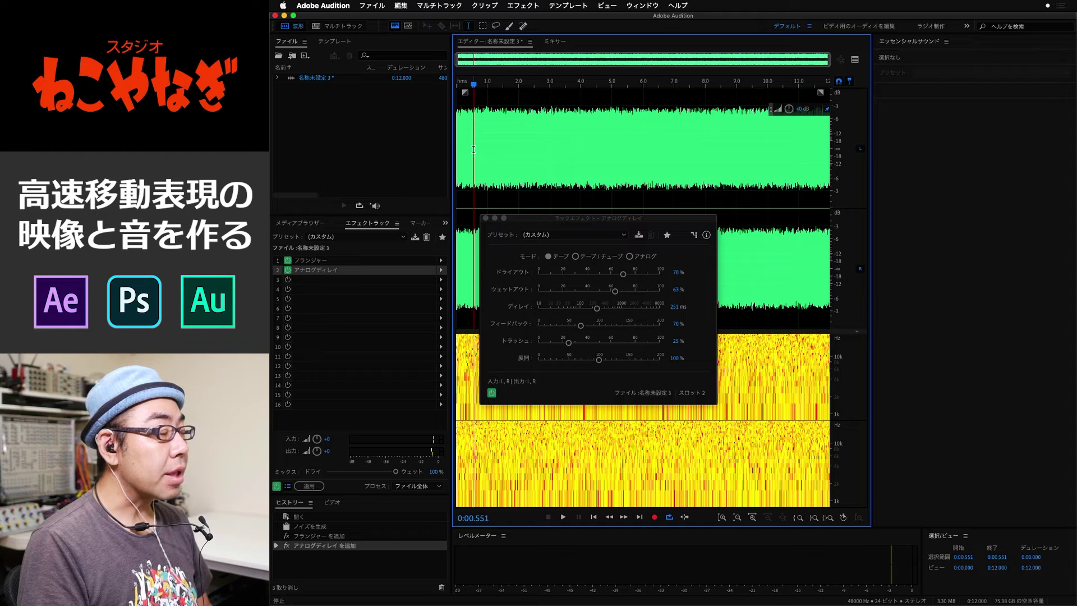
Play the noise with the Analog Delay, then bypass the delay and play it again for comparison.
key(space)
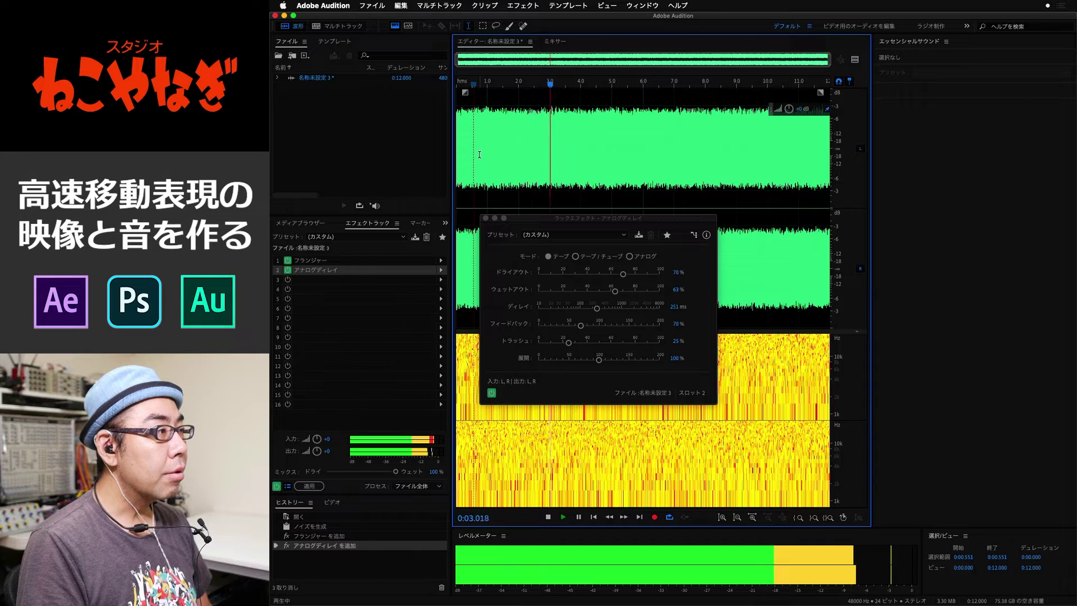
key(space)
click(492, 392)
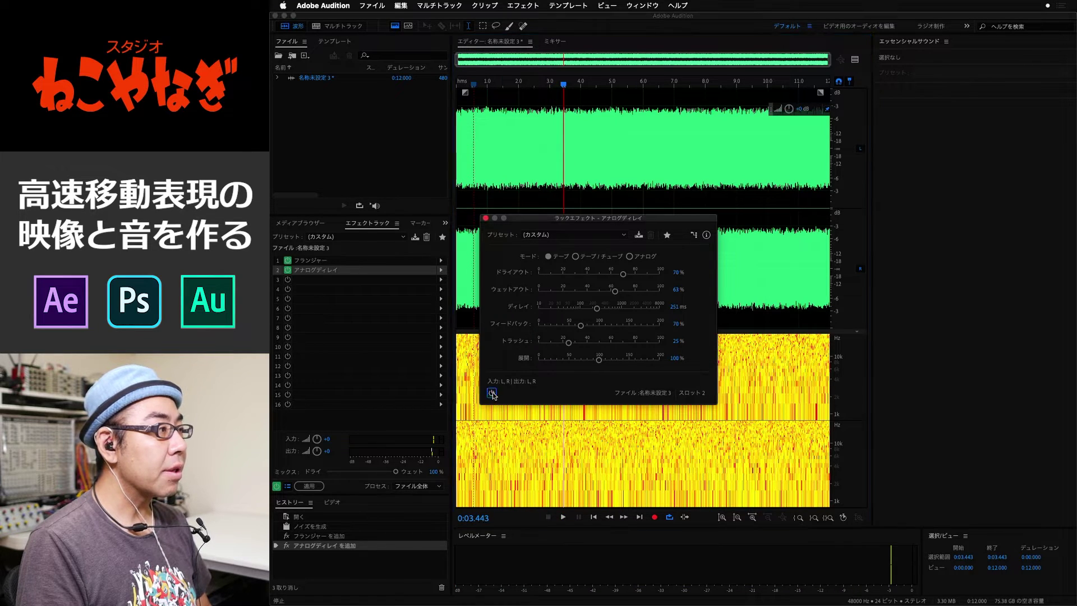
click(477, 140)
key(space)
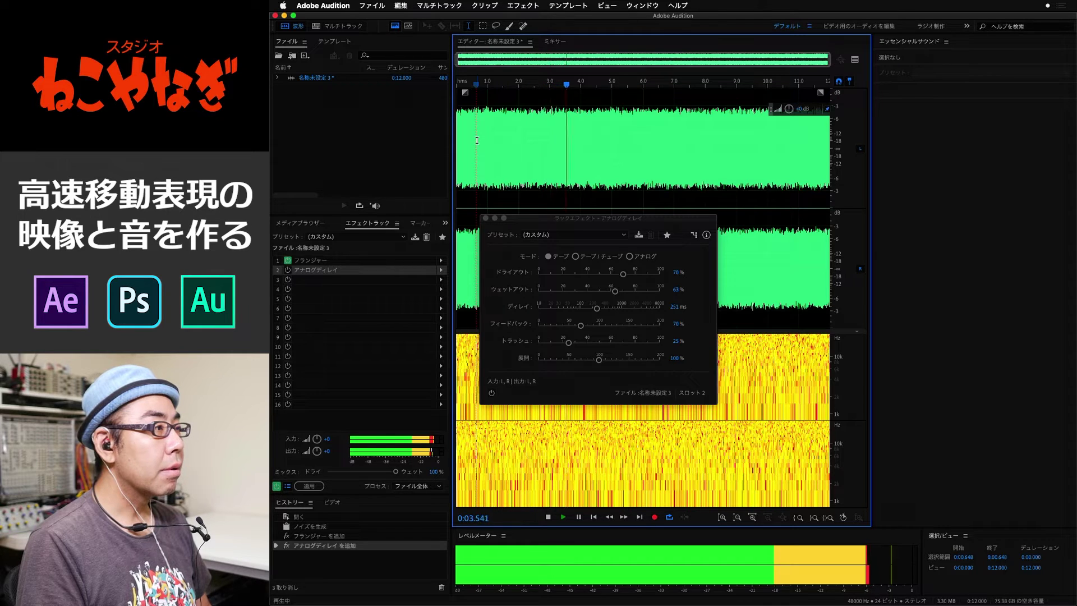
key(space)
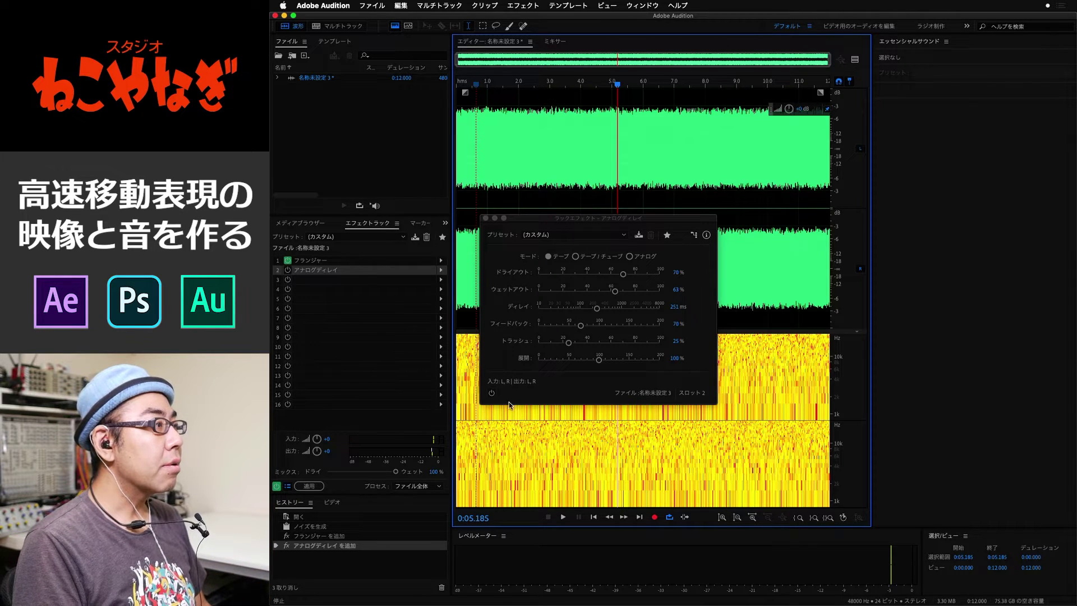
Re-enable the Analog Delay, listen to the result, and close the delay's settings window.
click(492, 394)
key(space)
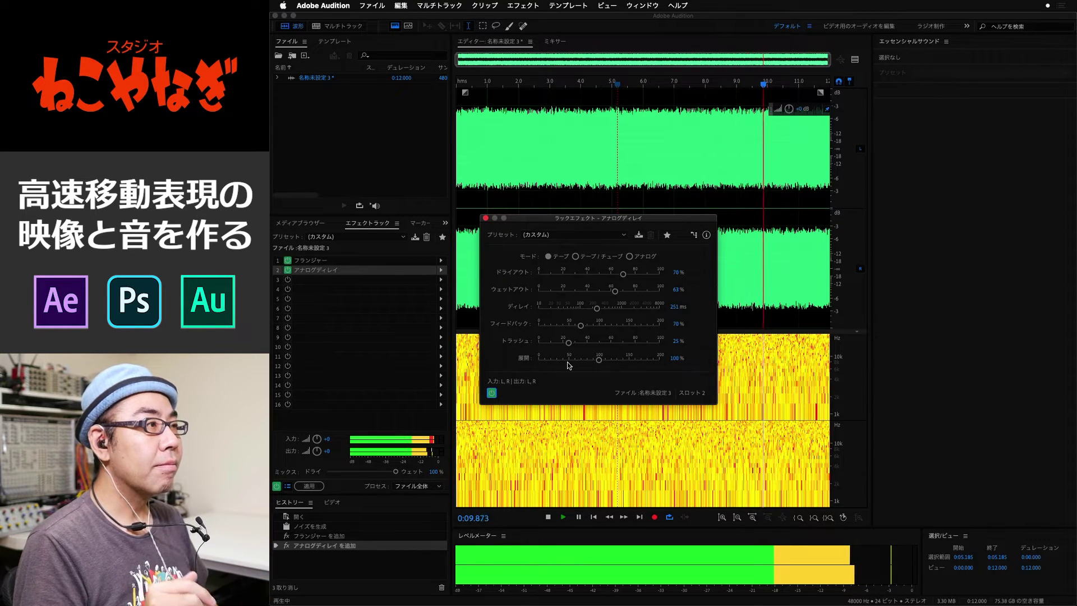
key(space)
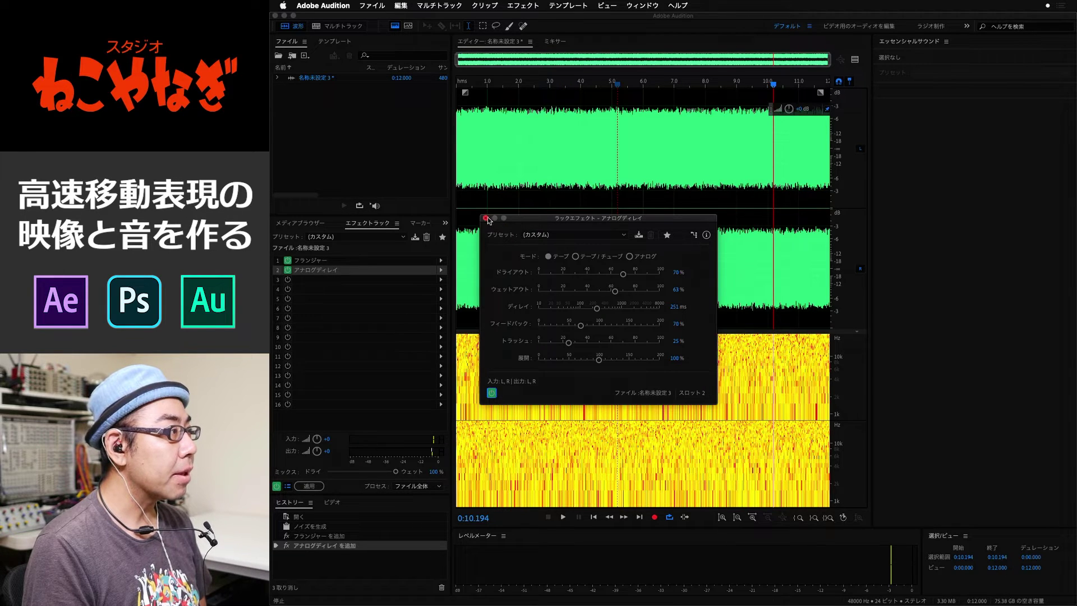
click(486, 218)
Apply the Flanger and Analog Delay rack to the noise and play it back from 1 s.
click(306, 486)
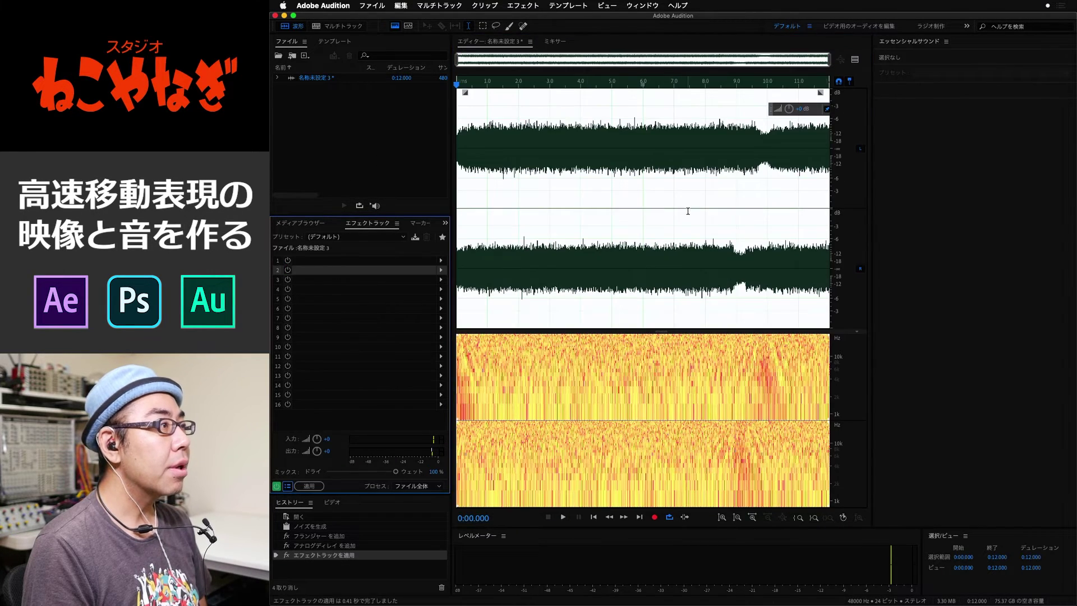
click(488, 171)
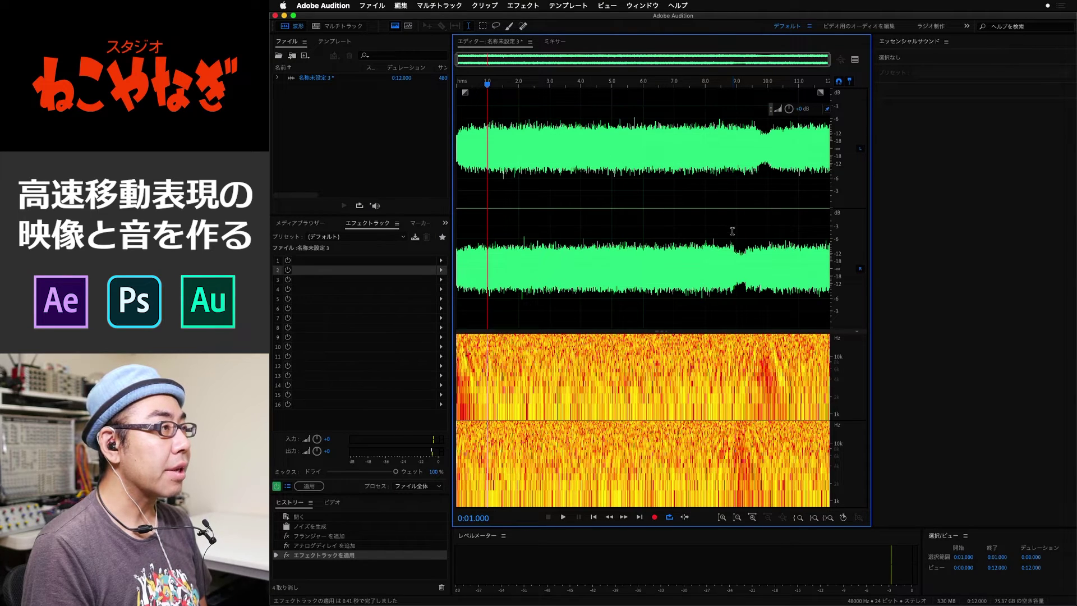
key(space)
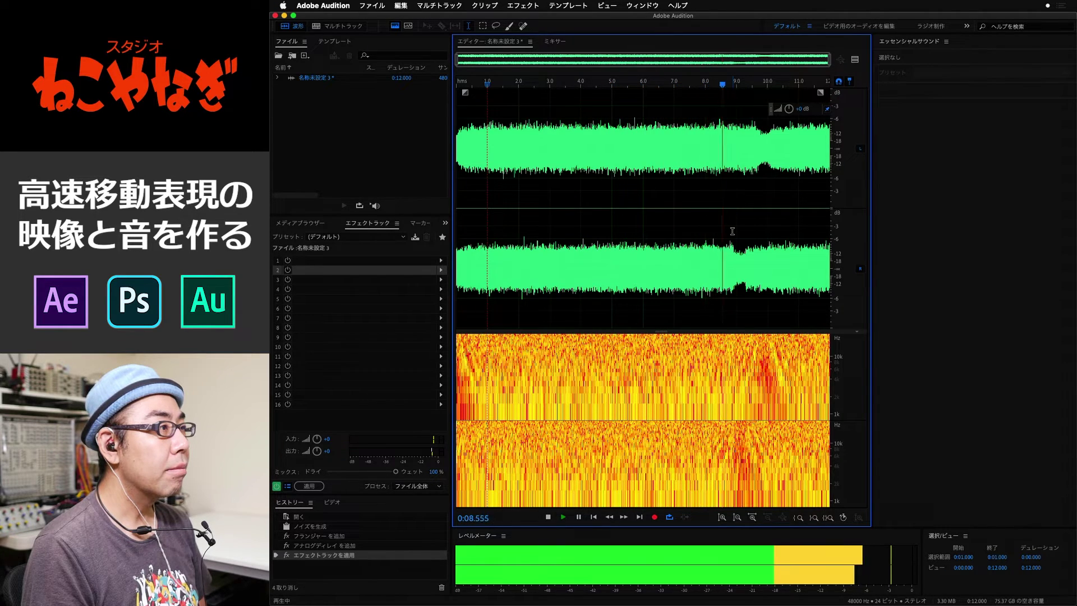
key(space)
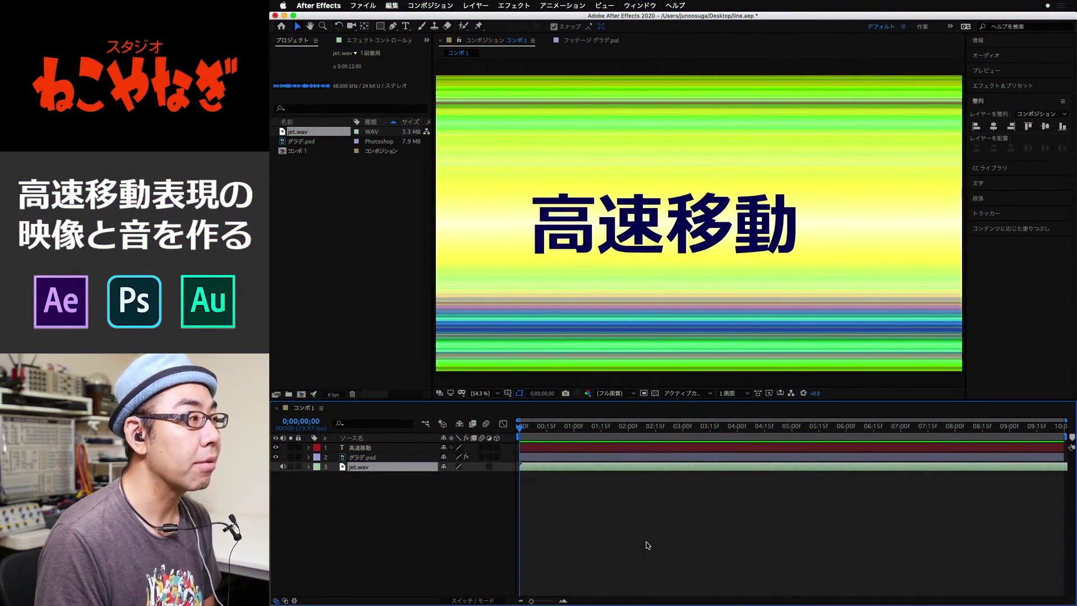
key(space)
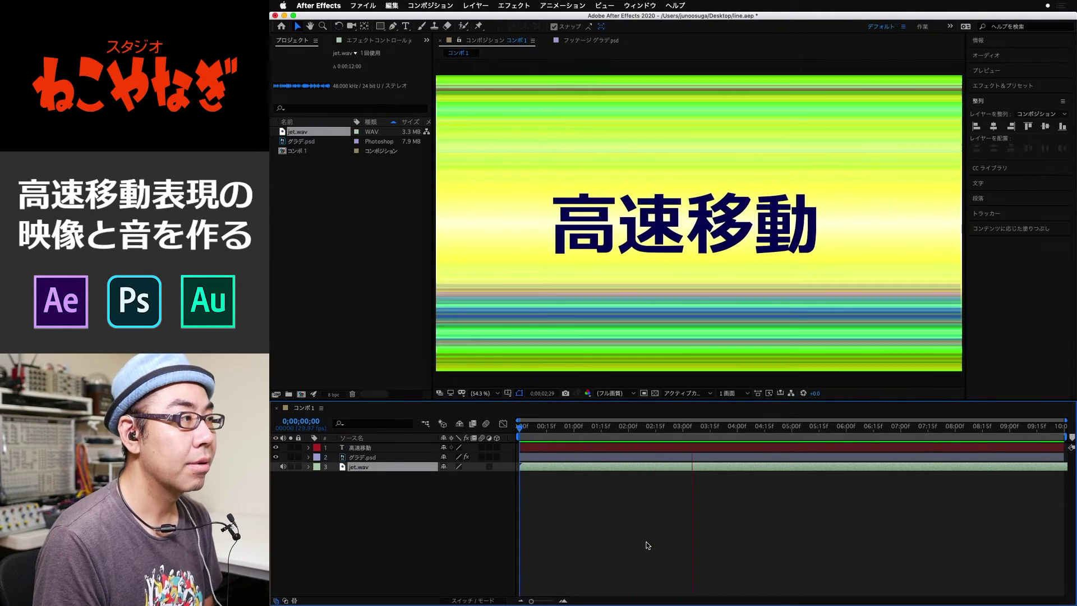
key(space)
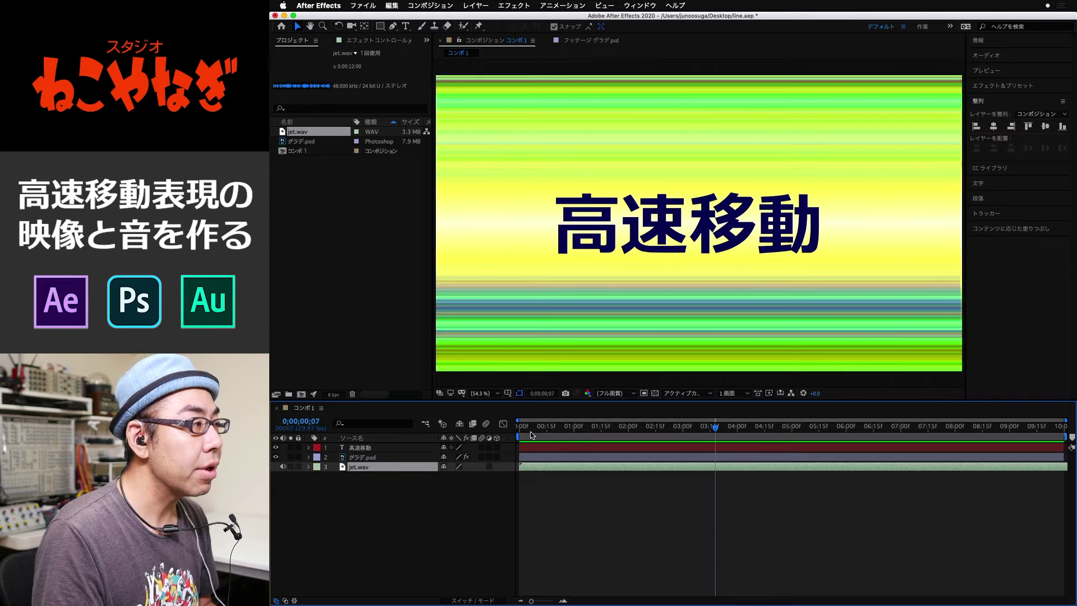
key(Home)
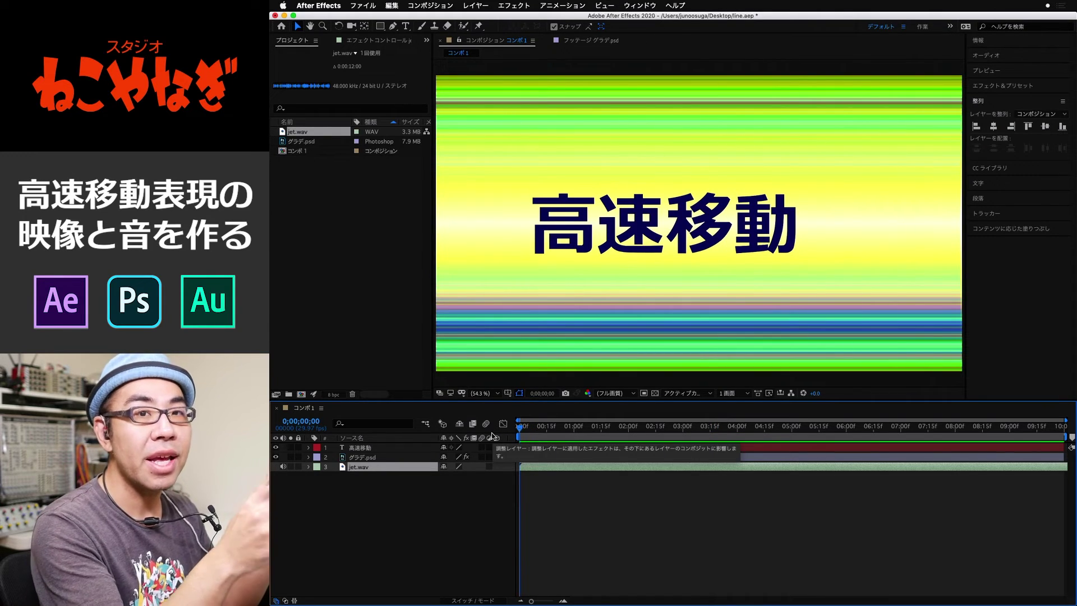